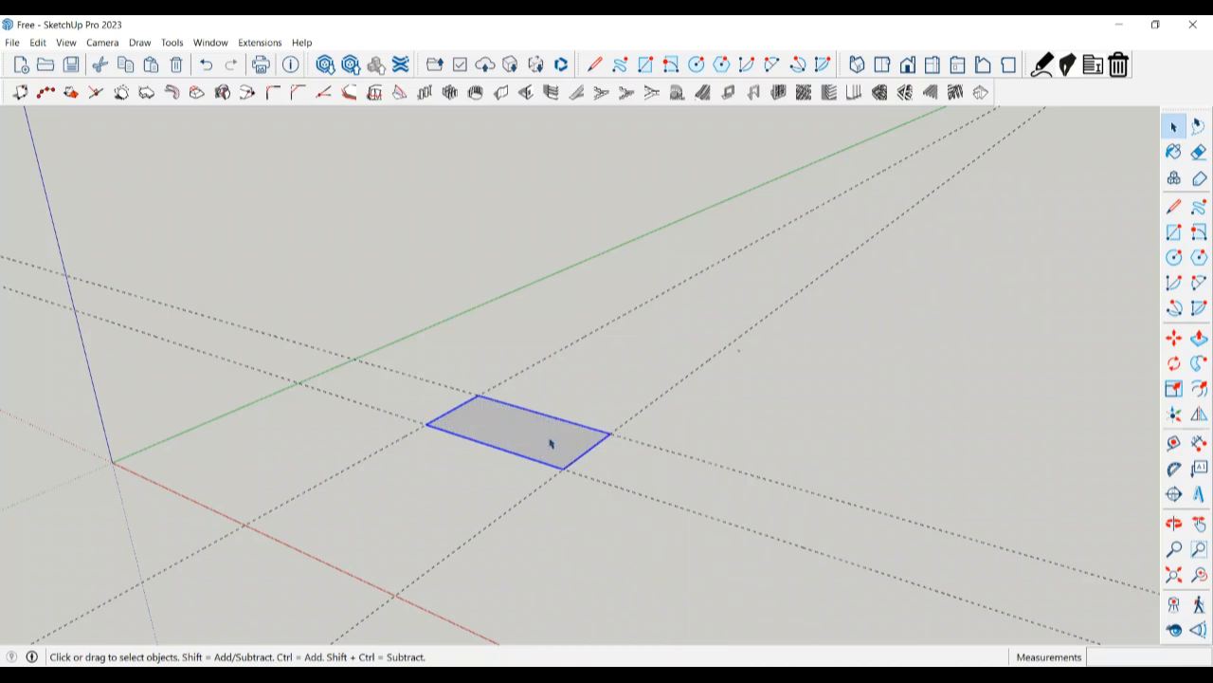
Extrude the rectangle 25 mm upward into a thin slab and leave its group.
key("p")
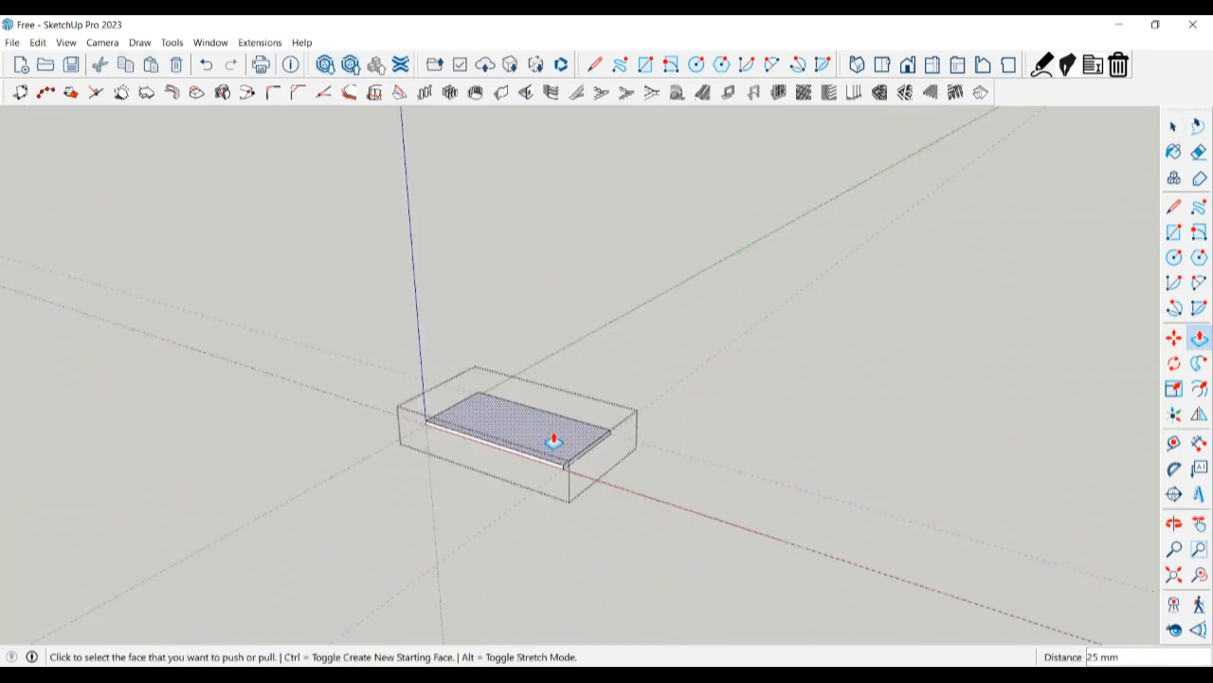
left_click(554, 441)
key("space")
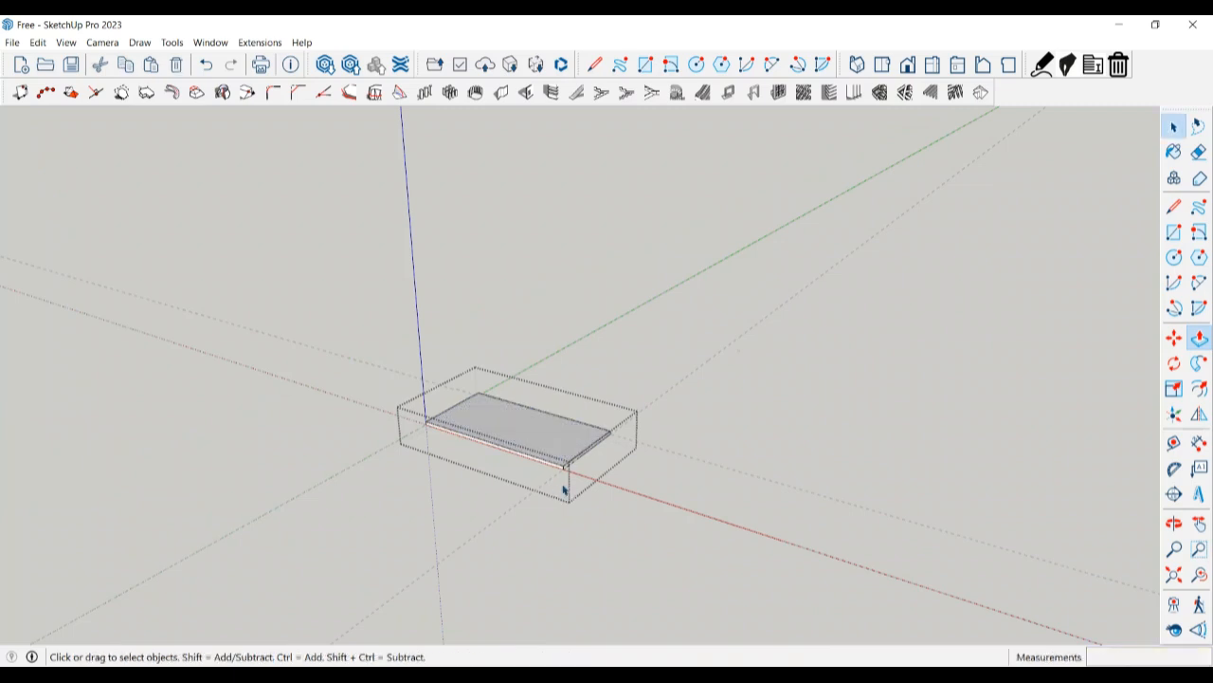
scroll(563, 489, "up", 1)
middle_click_drag(563, 489, 571, 502)
left_click(658, 508)
Erase the guide lines surrounding the slab.
scroll(612, 463, "up", 1)
middle_click_drag(611, 461, 612, 460)
key("e")
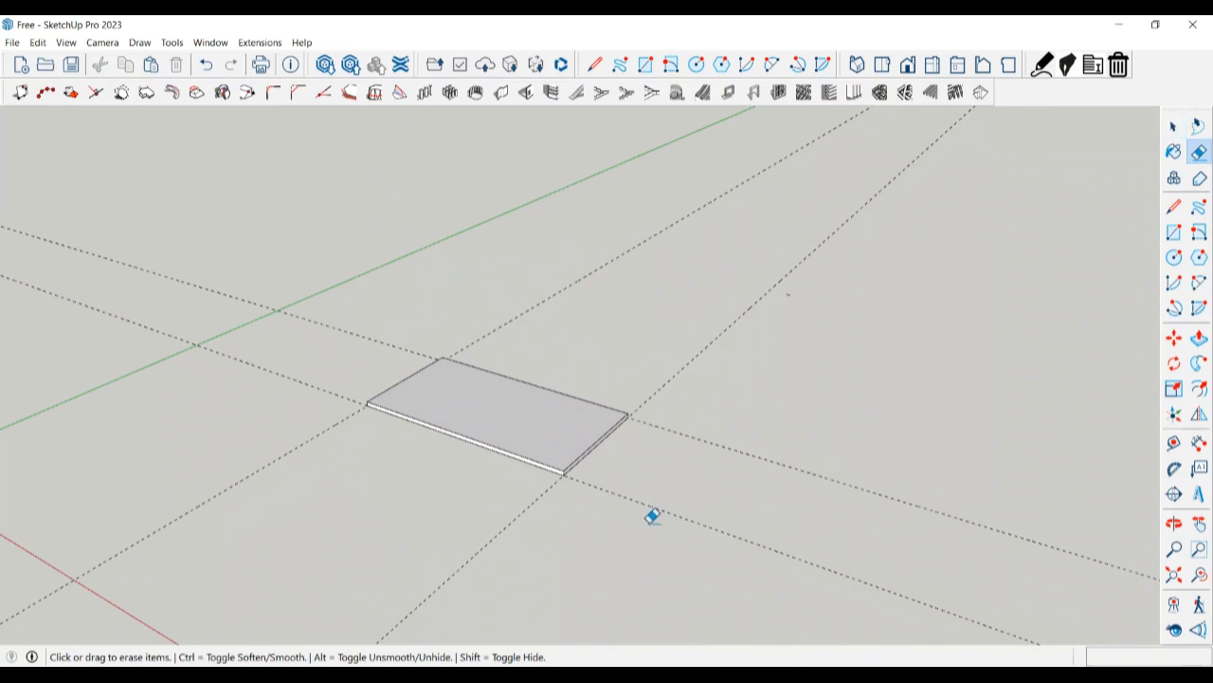
left_click(681, 511)
mouse_move(532, 239)
middle_mouse_down()
mouse_move(788, 303)
mouse_move(775, 306)
middle_mouse_up()
key("space")
scroll(788, 283, "down", 3)
mouse_move(512, 444)
middle_mouse_down()
mouse_move(547, 447)
mouse_move(447, 439)
mouse_move(455, 417)
mouse_move(755, 427)
mouse_move(636, 423)
mouse_move(598, 399)
mouse_move(617, 382)
mouse_move(607, 383)
mouse_move(661, 430)
mouse_move(648, 429)
mouse_move(726, 471)
mouse_move(699, 482)
middle_mouse_up()
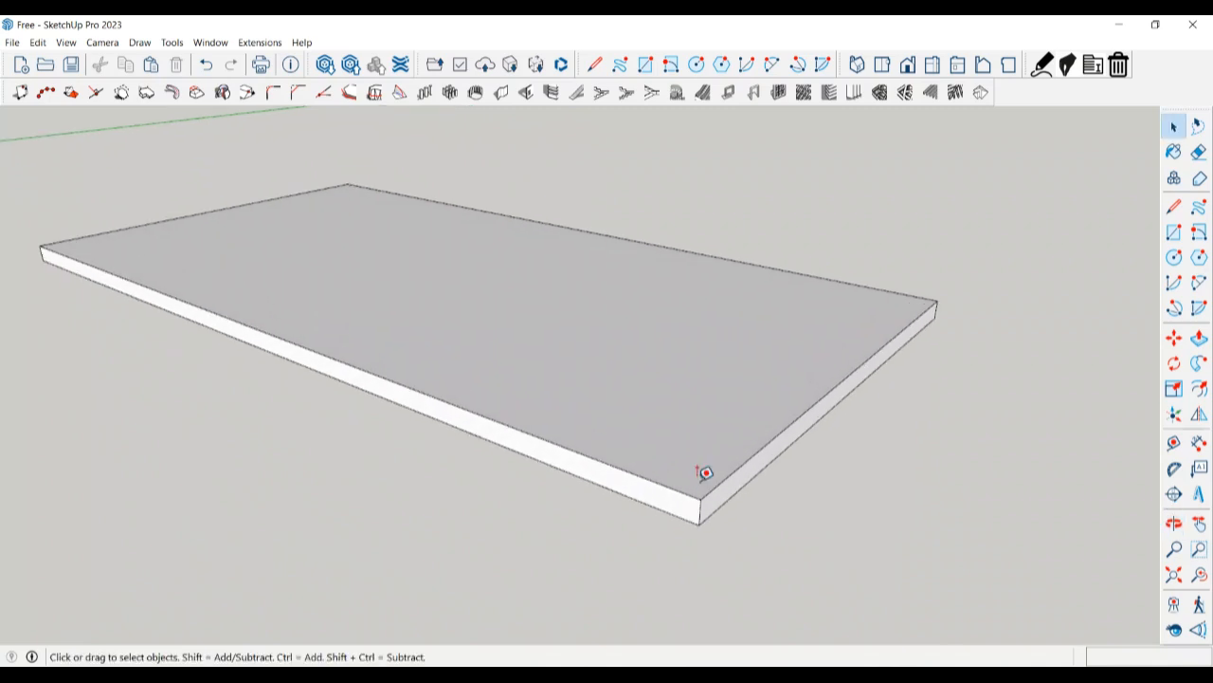
Place two guides on the slab's top face near one corner, each 50 mm in from the adjoining edge.
key("t")
left_click(718, 479)
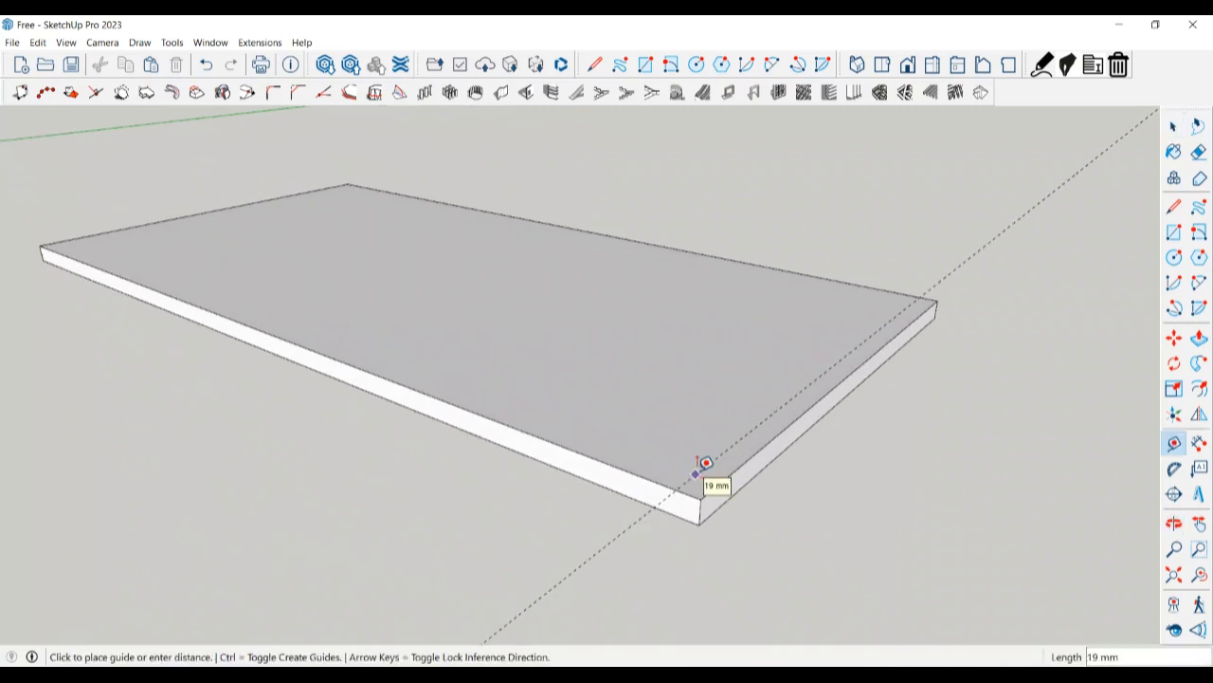
key("Return")
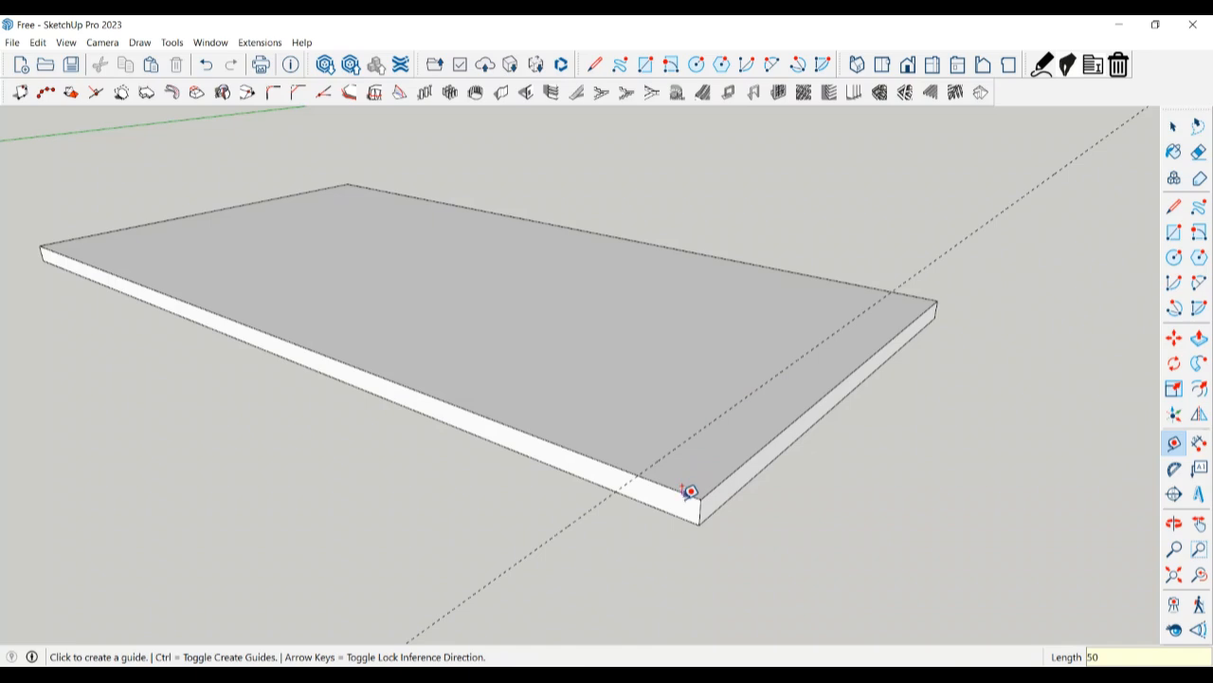
left_click(682, 487)
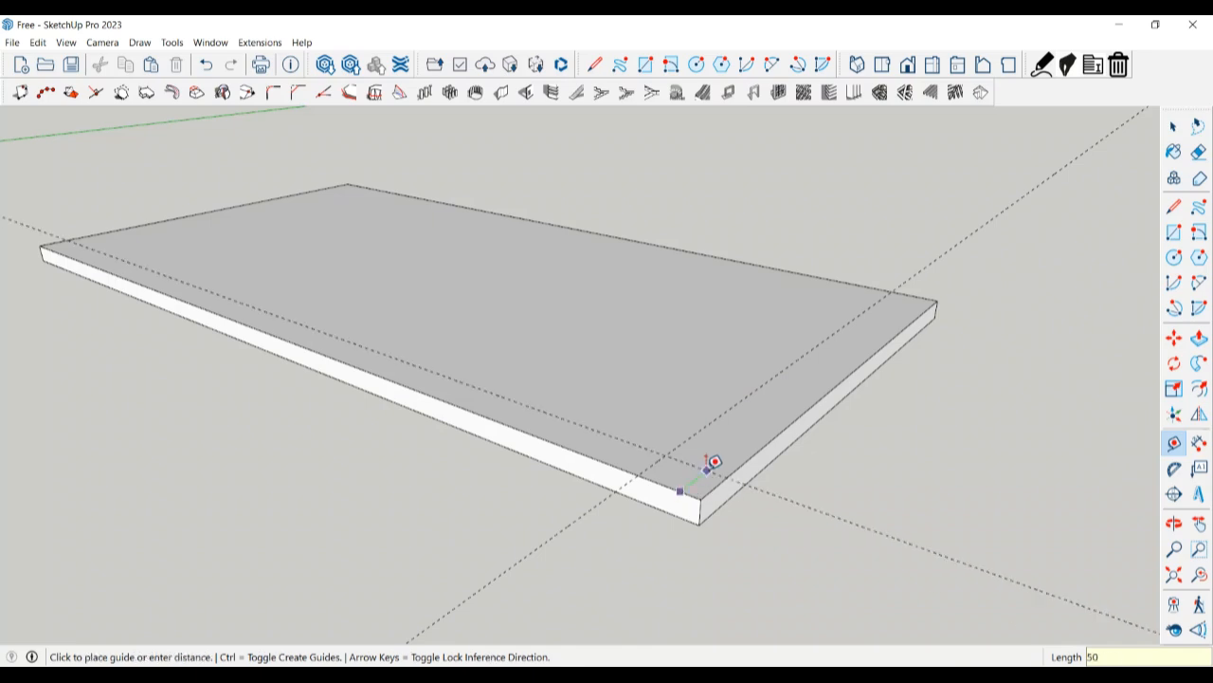
key("Return")
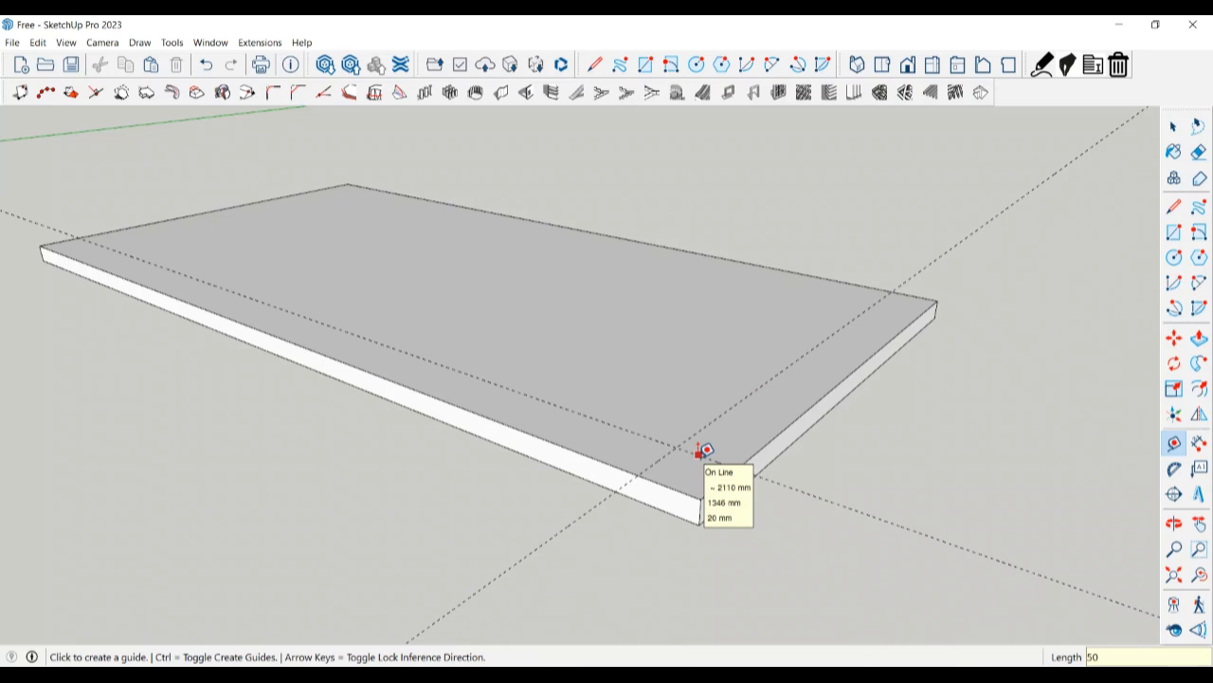
Draw a square leg profile on the slab's top, from the guide intersection to the outer corner.
key("space")
key("r")
left_click(641, 471)
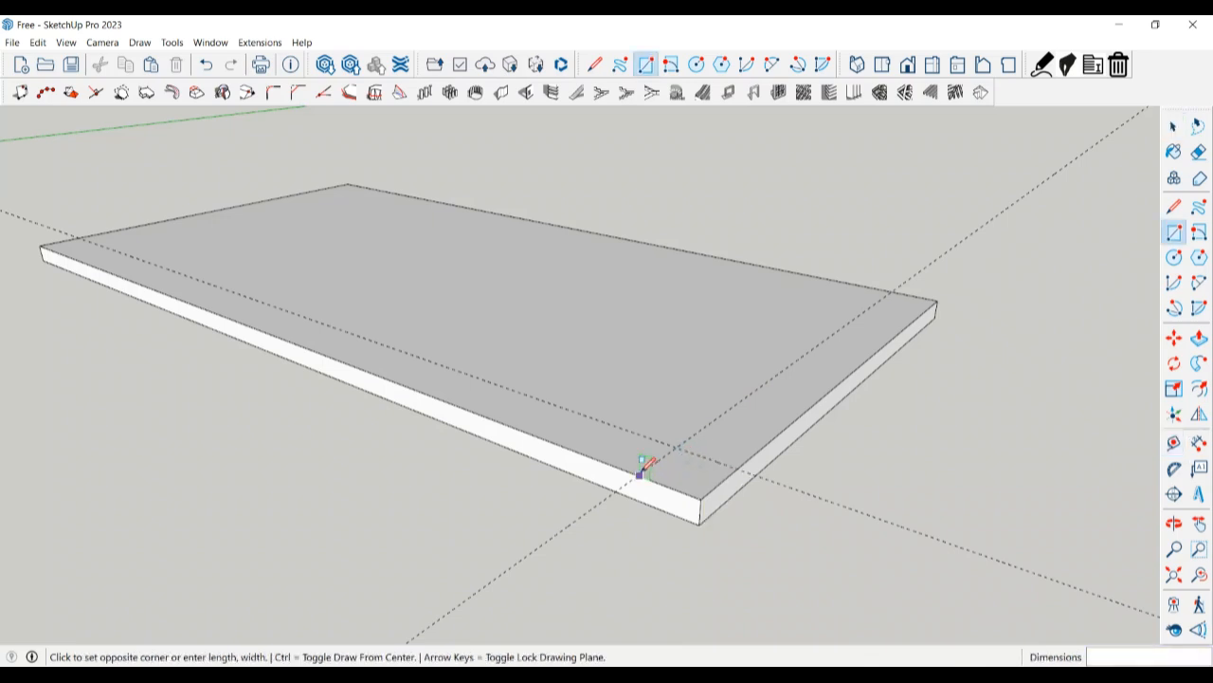
key("space")
key("r")
left_click(676, 444)
left_click(701, 494)
key("space")
Make the corner square a group and open it for editing.
left_click(696, 487)
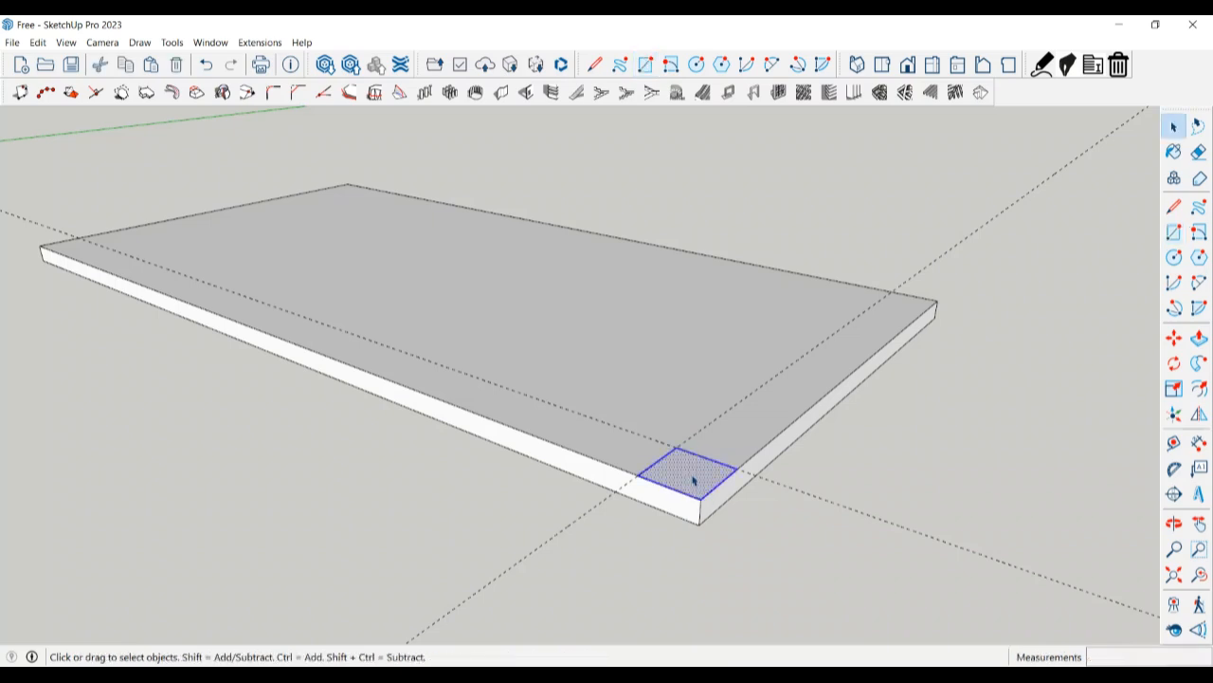
right_click(693, 477)
left_click(749, 596)
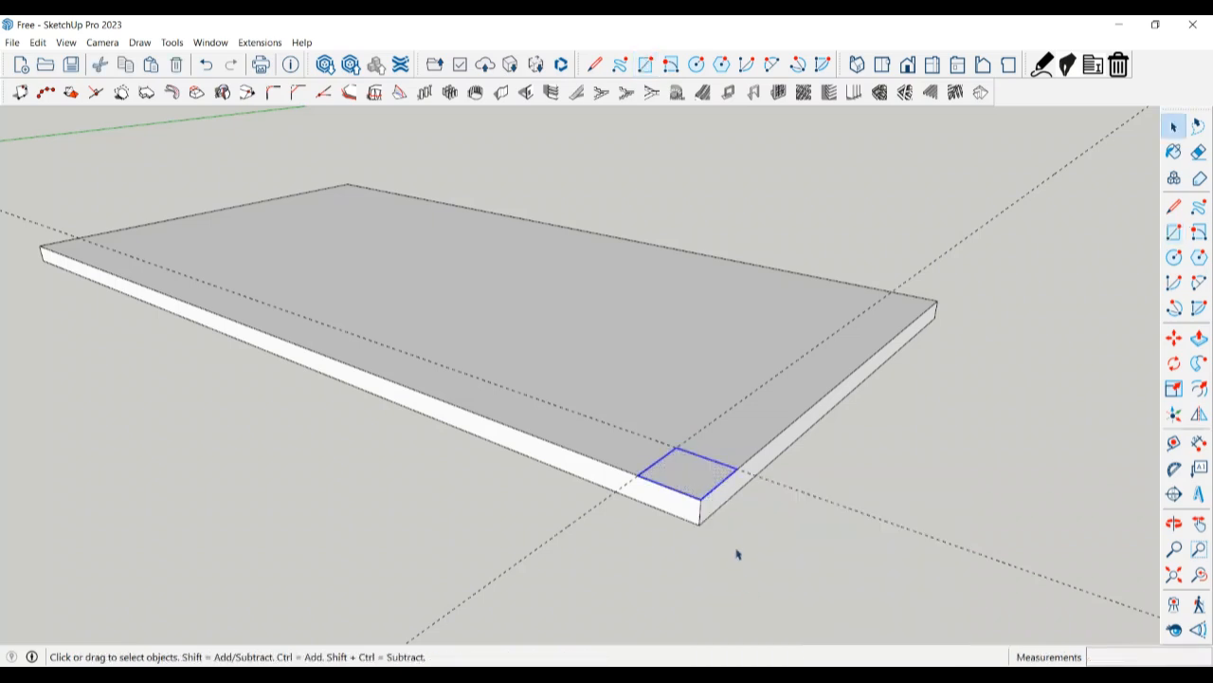
double_click(689, 476)
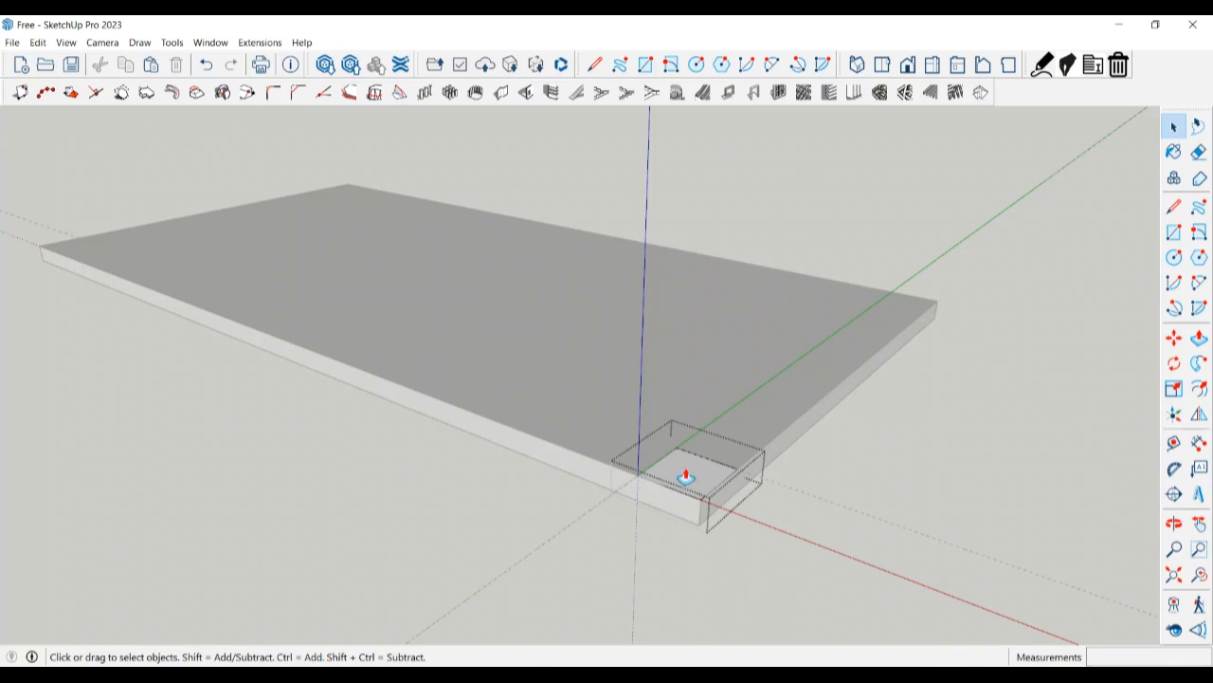
Extrude the corner square 400 mm upward to form a leg.
key("p")
left_click(686, 477)
left_click(692, 427)
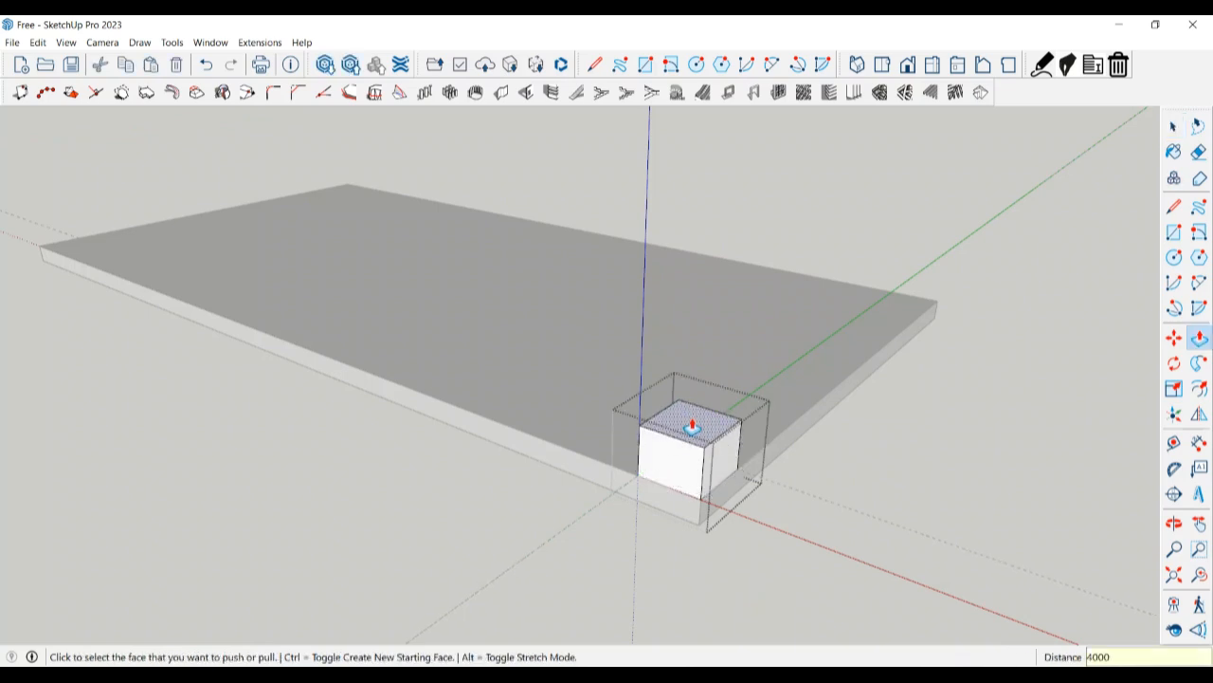
type("4000")
key("Return")
key("space")
Place a guide 50 mm below the top edge on the leg face that looks along the slab's short side.
scroll(693, 493, "down", 5)
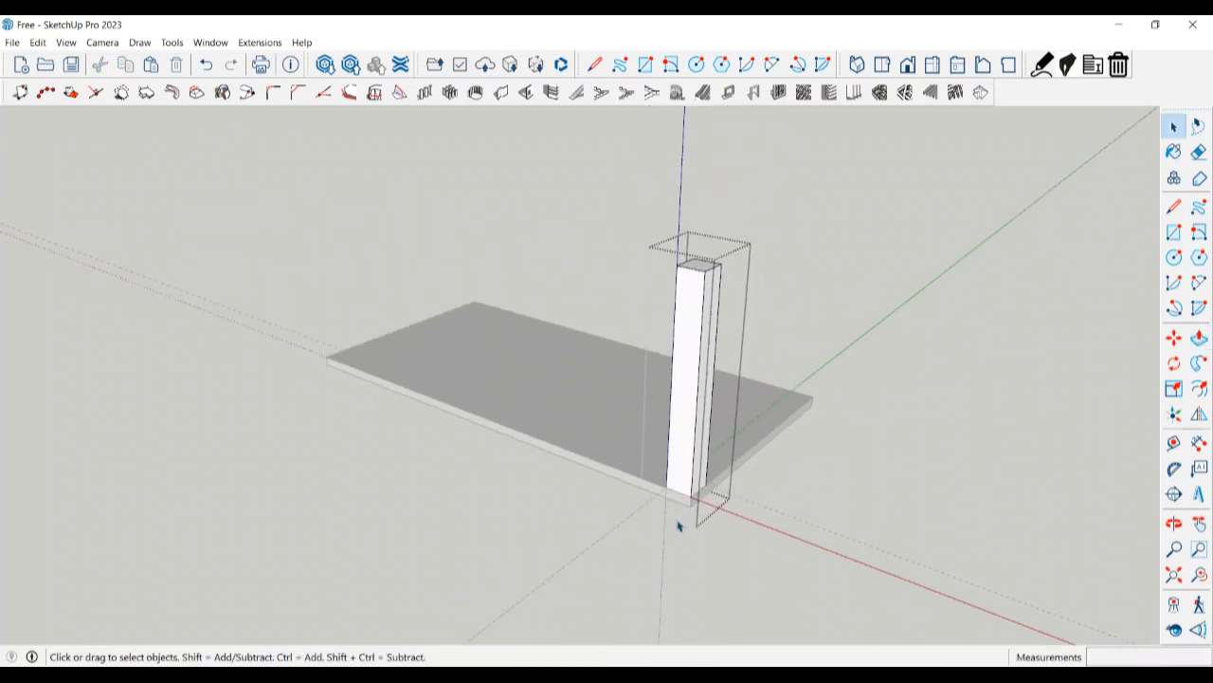
middle_click_drag(679, 526, 574, 569)
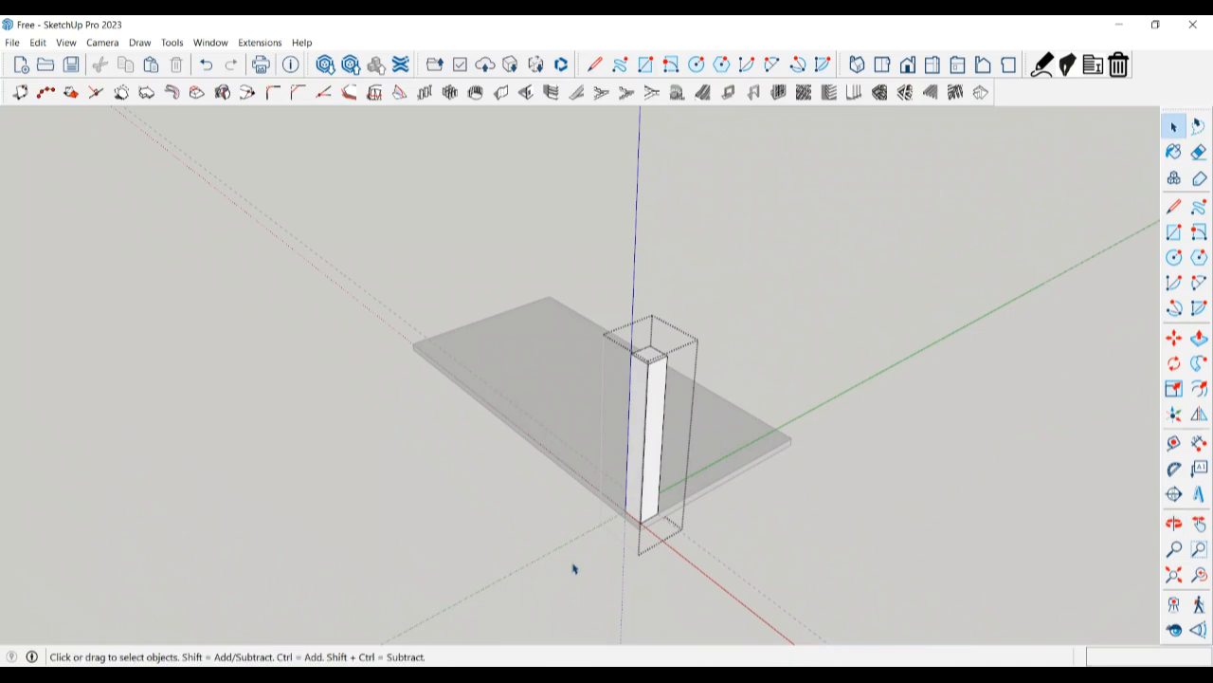
middle_click_drag(783, 548, 952, 492)
middle_click_drag(760, 520, 801, 426)
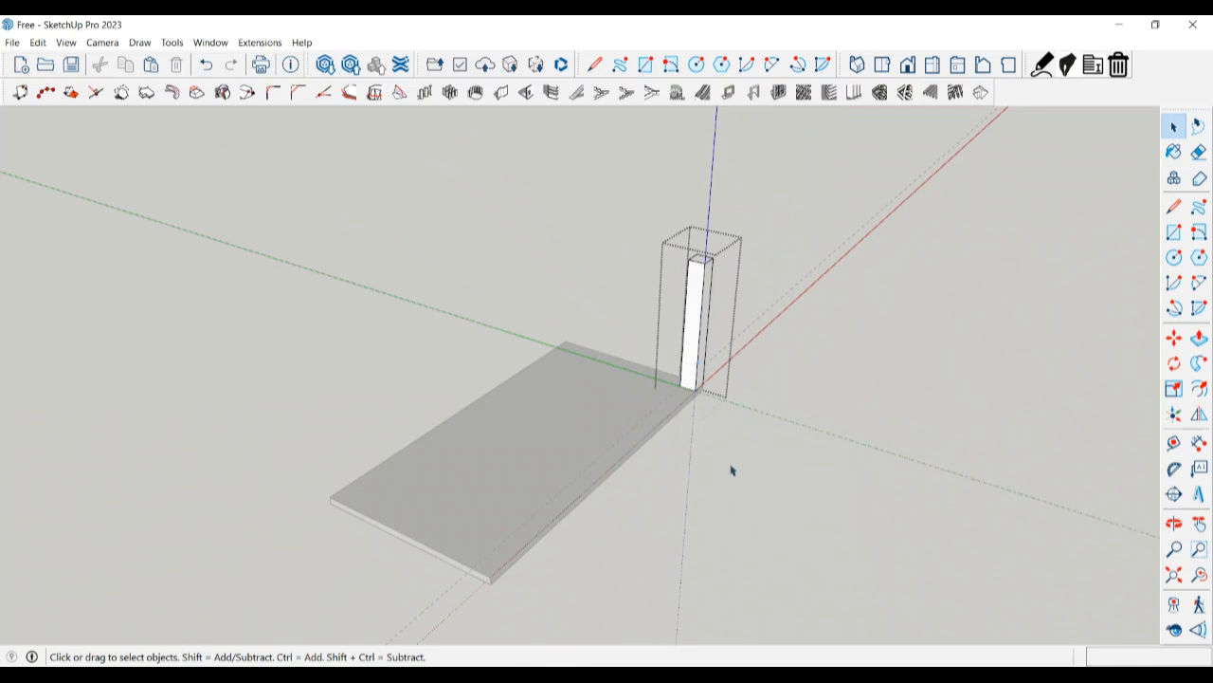
middle_click_drag(669, 408, 664, 200)
key("t")
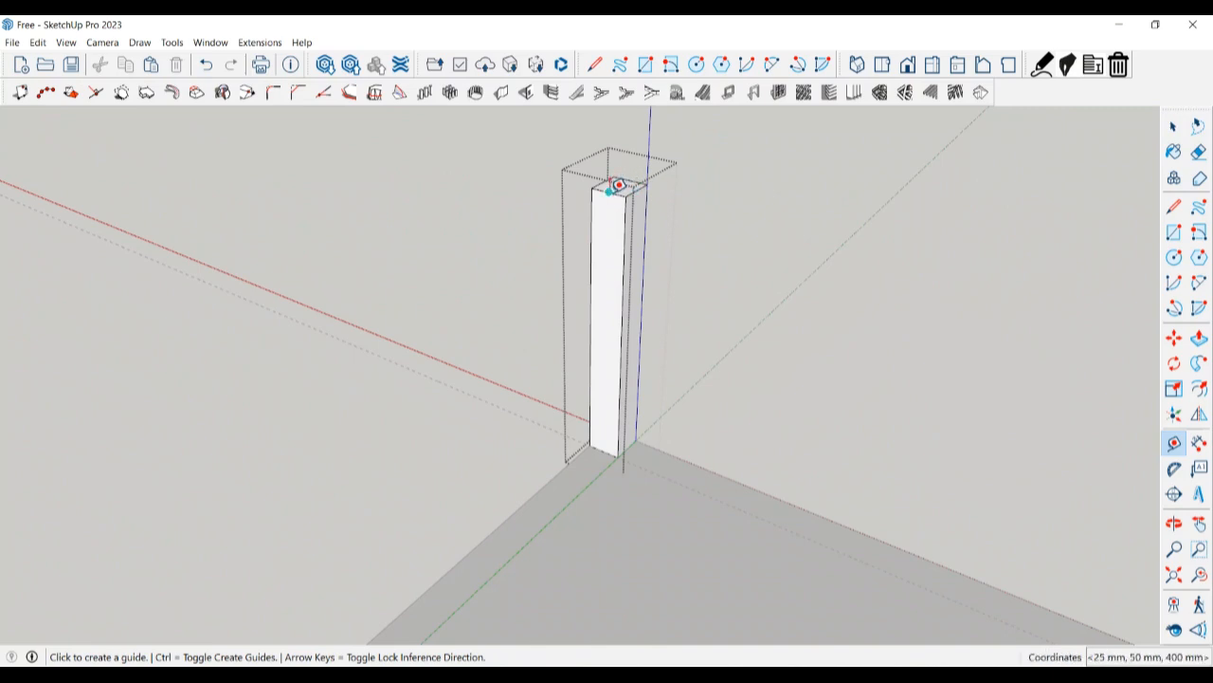
left_click(610, 191)
type("50")
key("Return")
Split the leg face with a horizontal line along the guide.
key("space")
key("l")
left_click(624, 234)
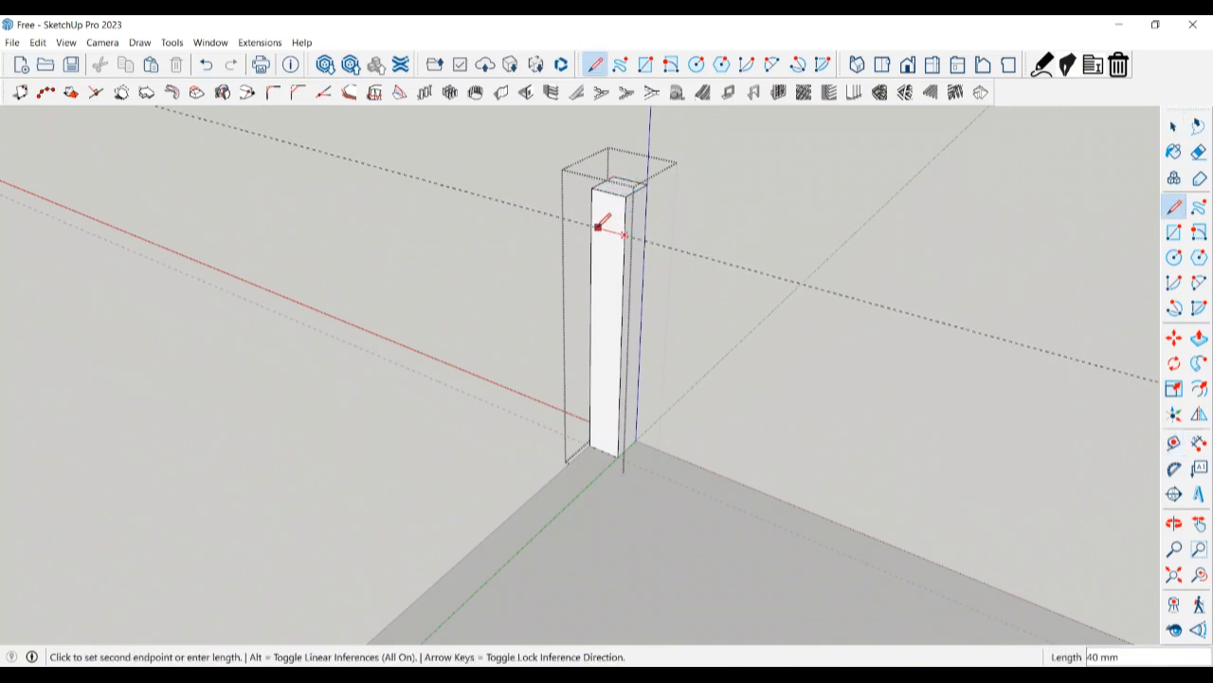
key("Escape")
key("space")
Extrude the leg's upper section along the slab's short side by 137 mm plus 313 mm, reaching the opposite edge.
key("p")
left_click(609, 221)
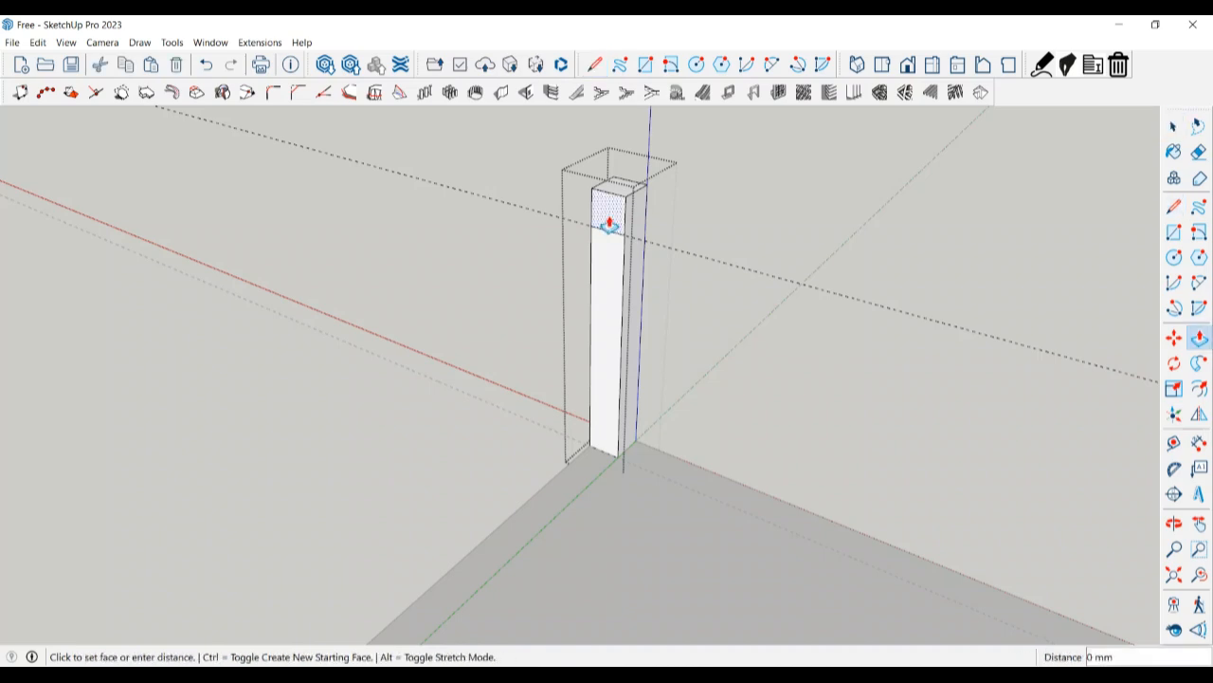
left_click(547, 259)
middle_click_drag(547, 260, 588, 222)
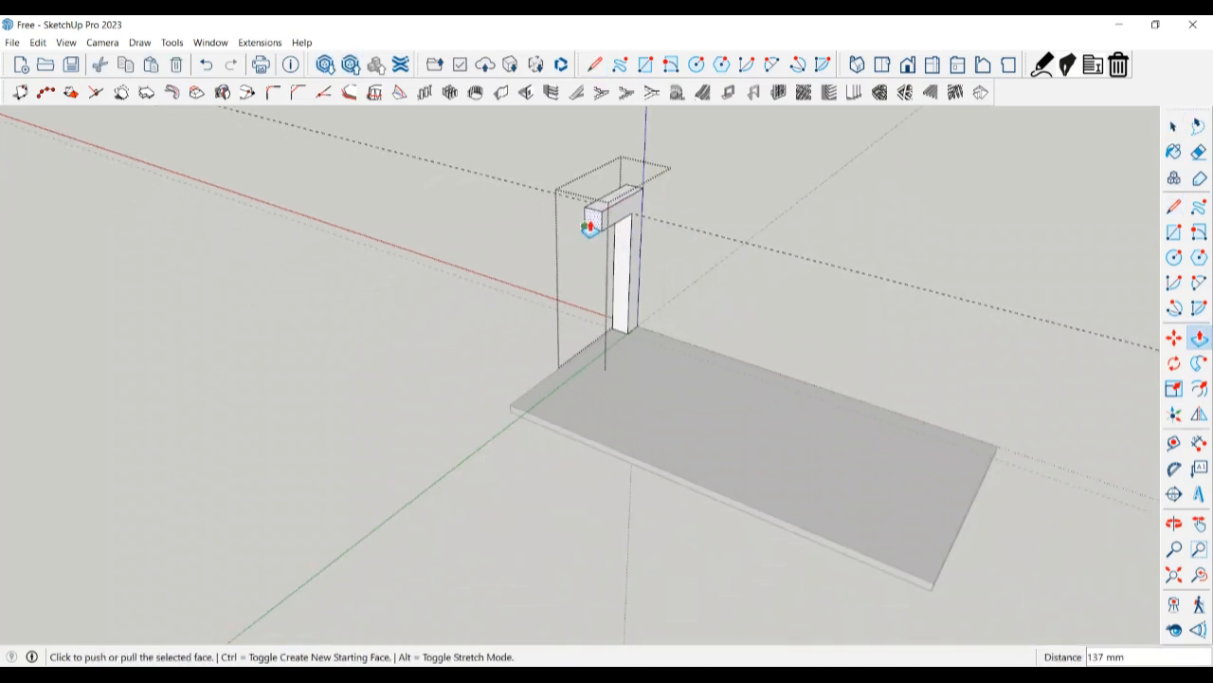
left_click(587, 222)
left_click(542, 423)
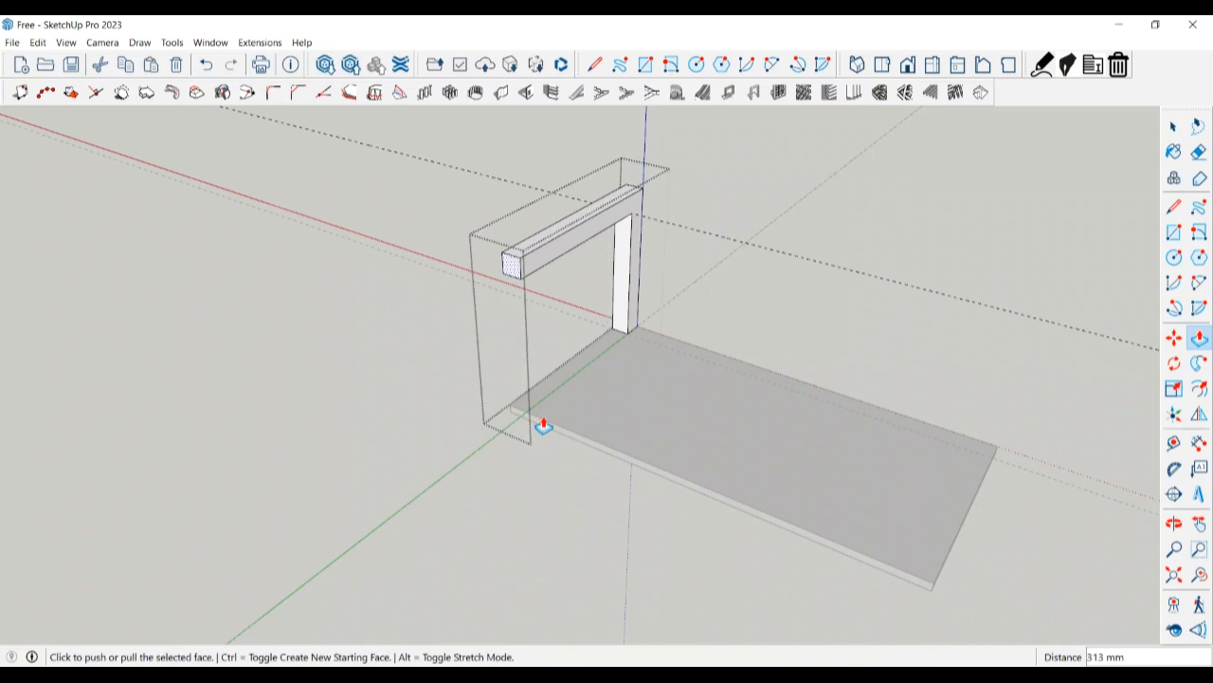
key("space")
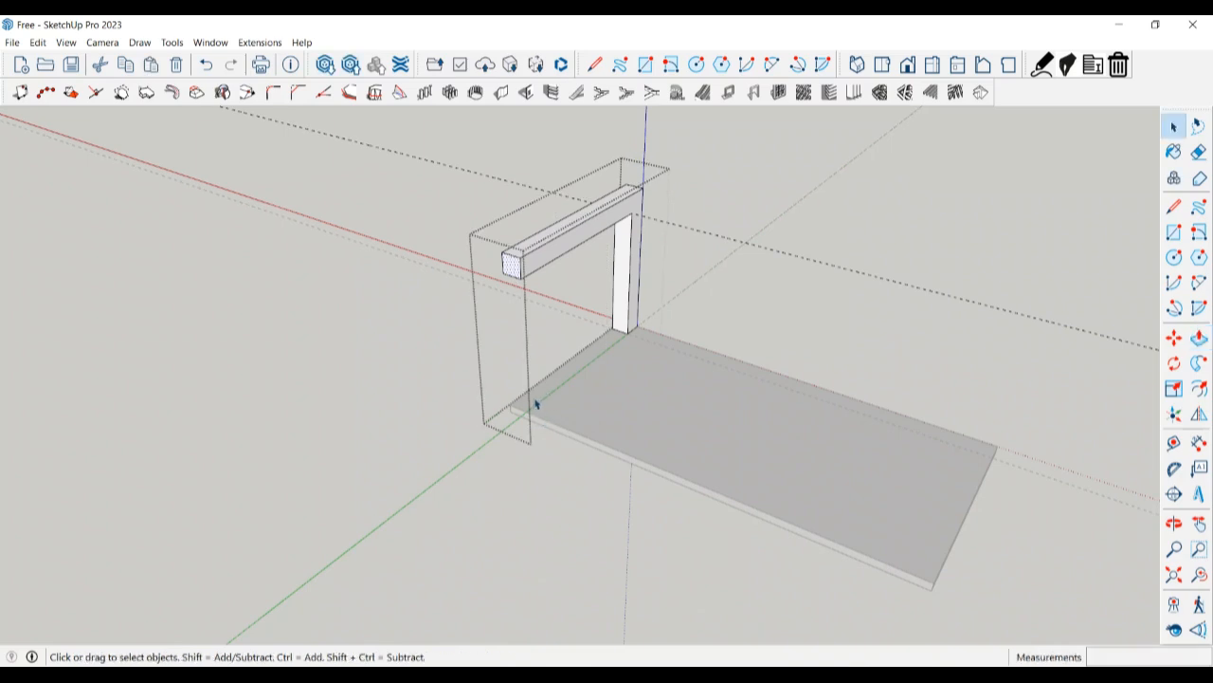
Place a vertical guide 50 mm from the free end on the crossbeam's inner face.
middle_click_drag(528, 386, 489, 260)
key("space")
key("t")
left_click(491, 263)
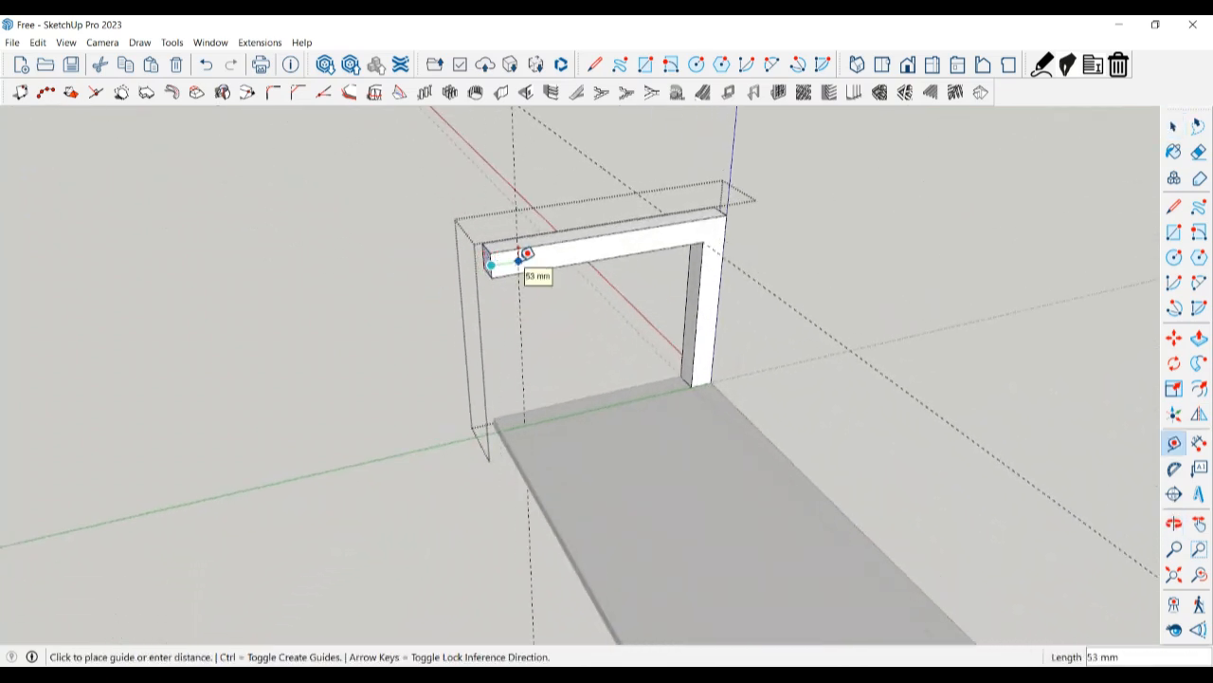
key("Return")
Split the crossbeam's inner face with a vertical line along the guide.
key("space")
key("l")
scroll(517, 261, "up", 1)
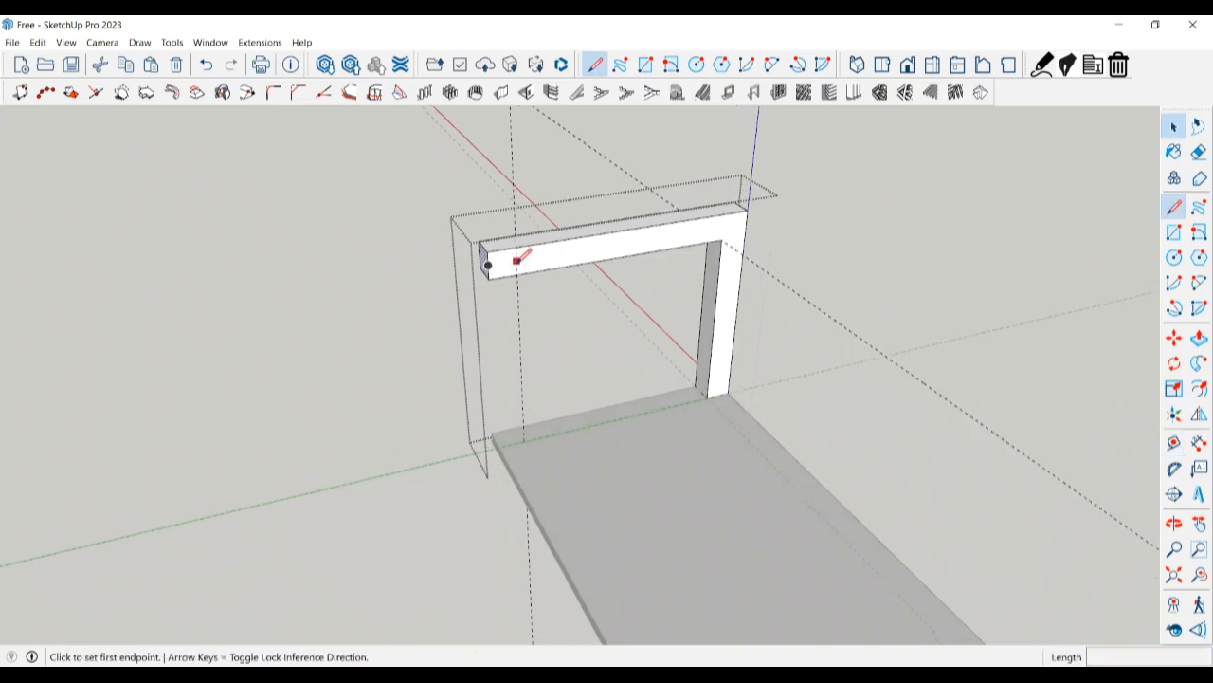
left_click(517, 274)
left_click(521, 241)
key("space")
Extrude the crossbeam's end section along the slab's long side until it aligns with the slab's far corner.
key("p")
left_click(499, 262)
scroll(479, 314, "down", 4)
scroll(530, 344, "up", 1)
left_click(528, 352)
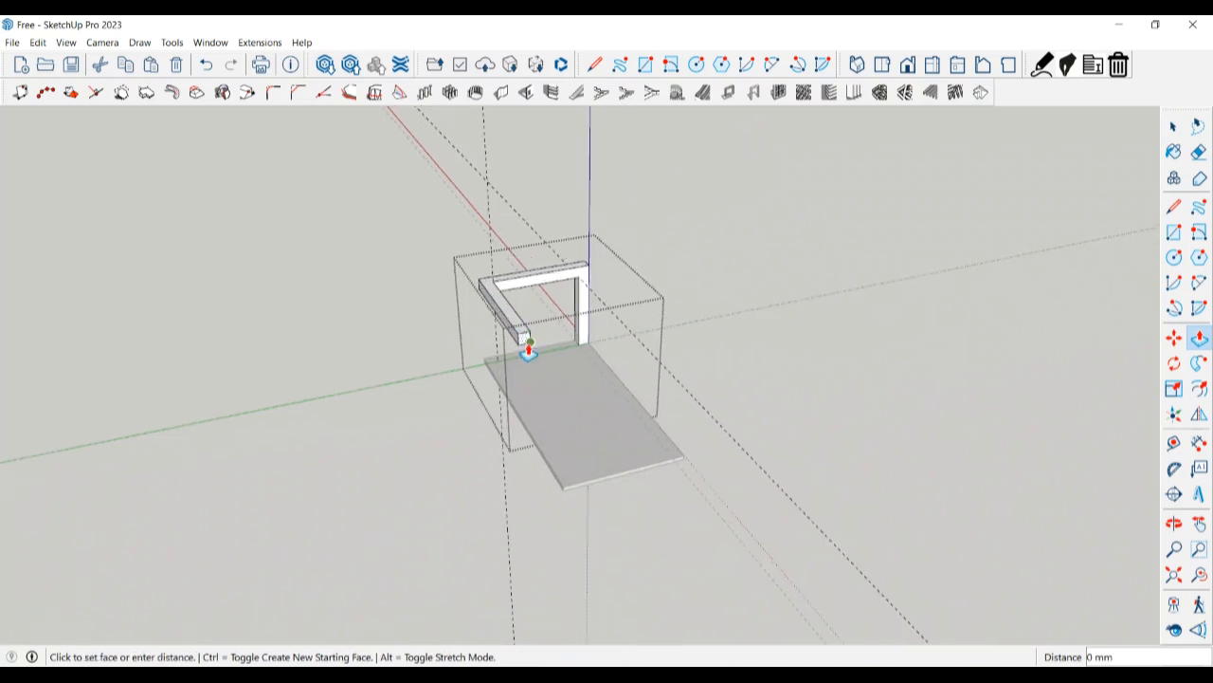
left_click(564, 487)
middle_click_drag(564, 487, 417, 512)
Place a vertical guide 50 mm from the free end on the long beam's inner face.
middle_click_drag(493, 358, 408, 305)
scroll(442, 359, "up", 2)
key("space")
key("t")
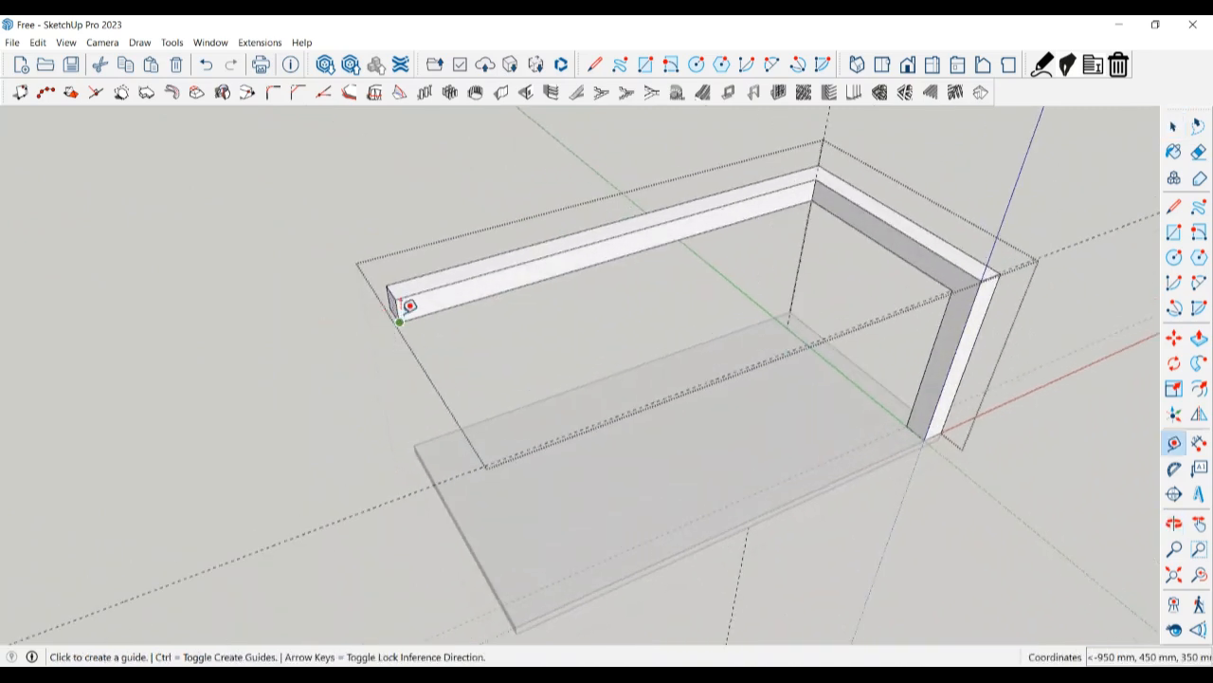
left_click(407, 301)
type("50")
key("Return")
Draw a rectangle on the long beam's inner face, from its end edge to the guide.
key("space")
scroll(402, 329, "up", 2)
key("r")
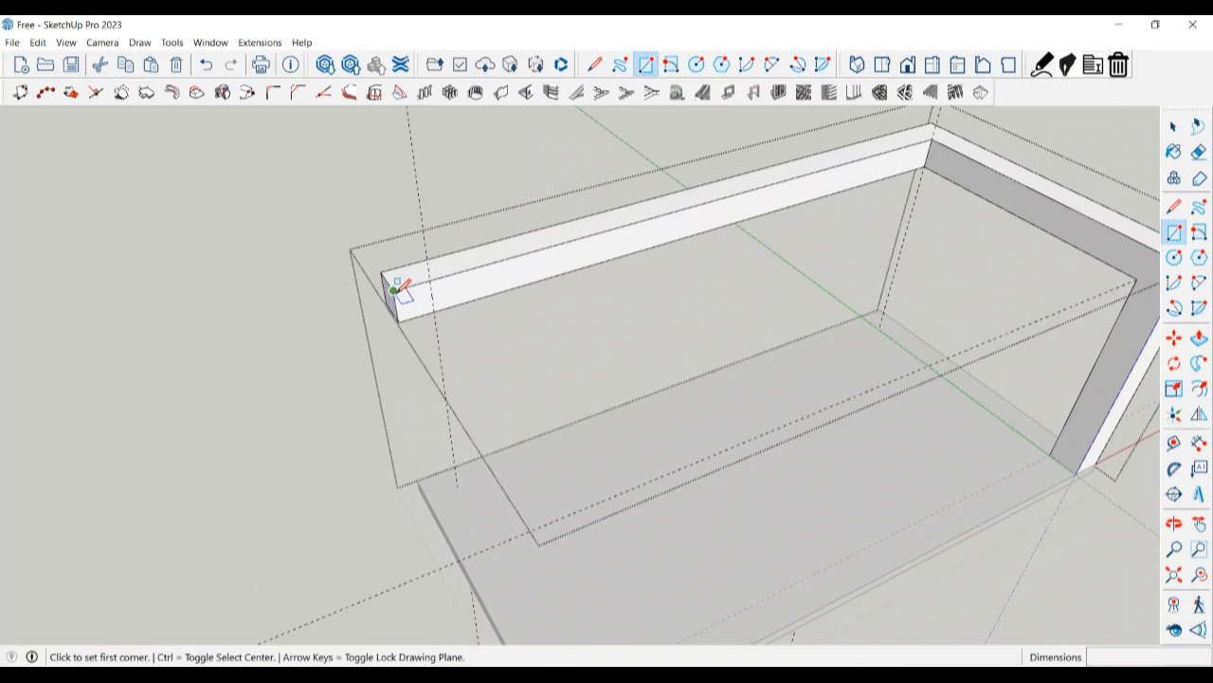
left_click(393, 290)
left_click(438, 305)
key("space")
Extrude the long beam's end section across the slab's width, aligned with the leg's outer side.
left_click(421, 306)
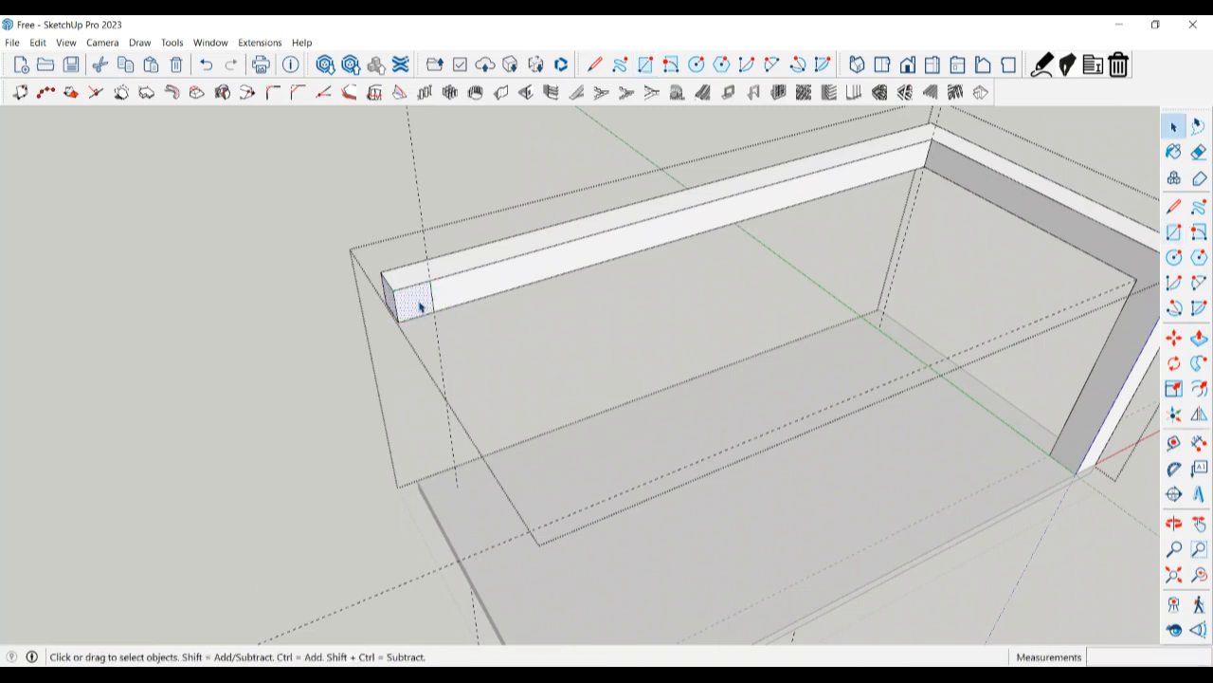
key("p")
left_click(421, 305)
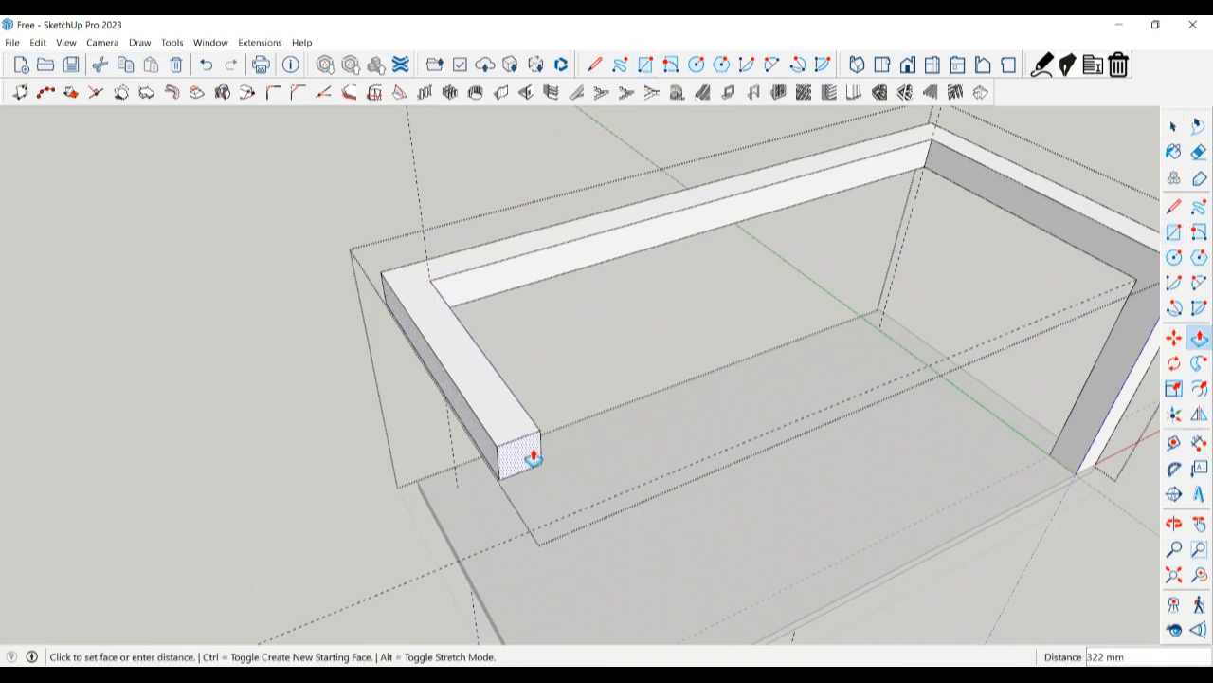
left_click(1093, 445)
Place a vertical guide 50 mm from the free end on the inner face of the second crossbeam.
scroll(607, 327, "down", 4)
middle_click_drag(597, 462, 312, 428)
scroll(442, 307, "up", 3)
mouse_move(442, 306)
middle_mouse_down()
mouse_move(414, 321)
mouse_move(426, 303)
middle_mouse_up()
key("t")
left_click(418, 301)
key("Escape")
Split the second crossbeam's inner face with a line along the guide.
key("space")
key("l")
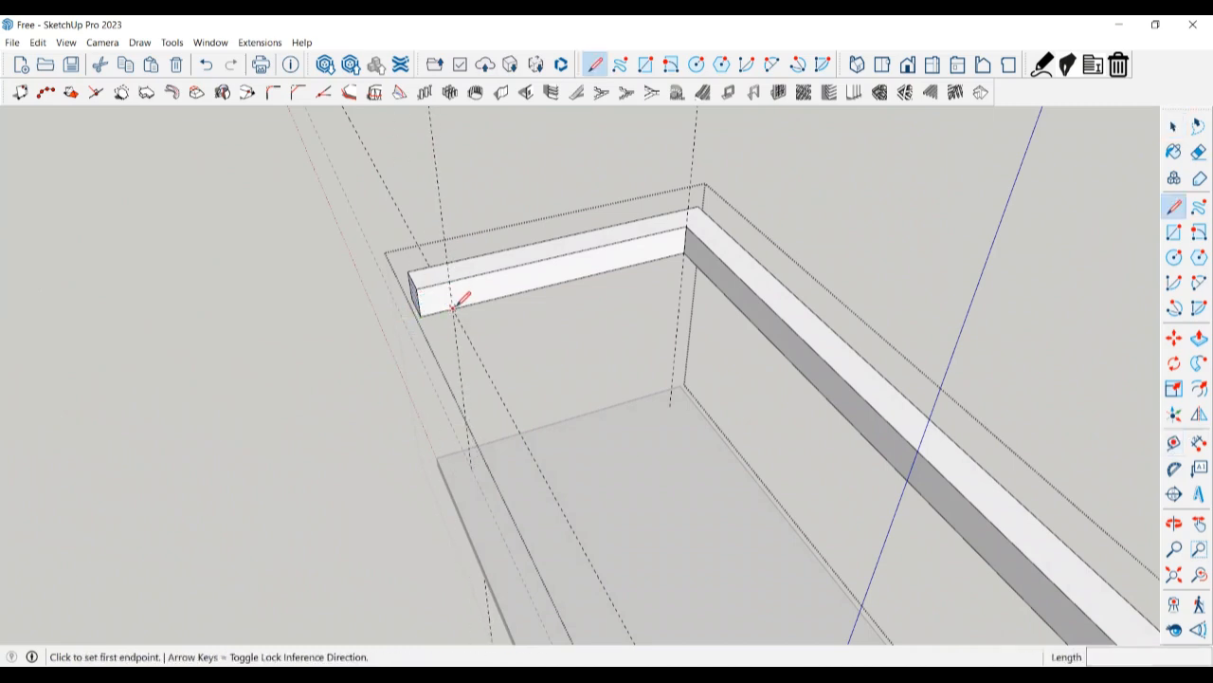
left_click(453, 307)
key("space")
key("p")
left_click(441, 300)
key("Escape")
key("space")
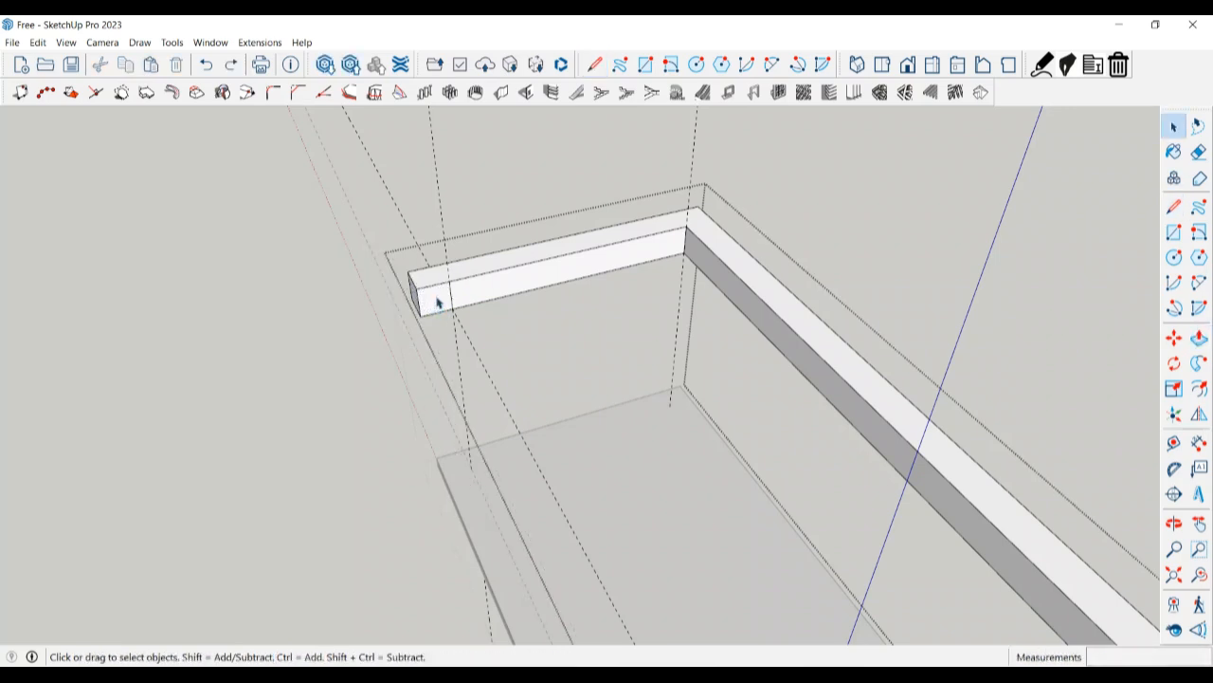
Extrude the second crossbeam's end section by 211 mm plus 689 mm back to the first crossbeam, closing the rectangular frame.
key("p")
left_click(437, 303)
left_click(482, 390)
scroll(257, 218, "down", 2)
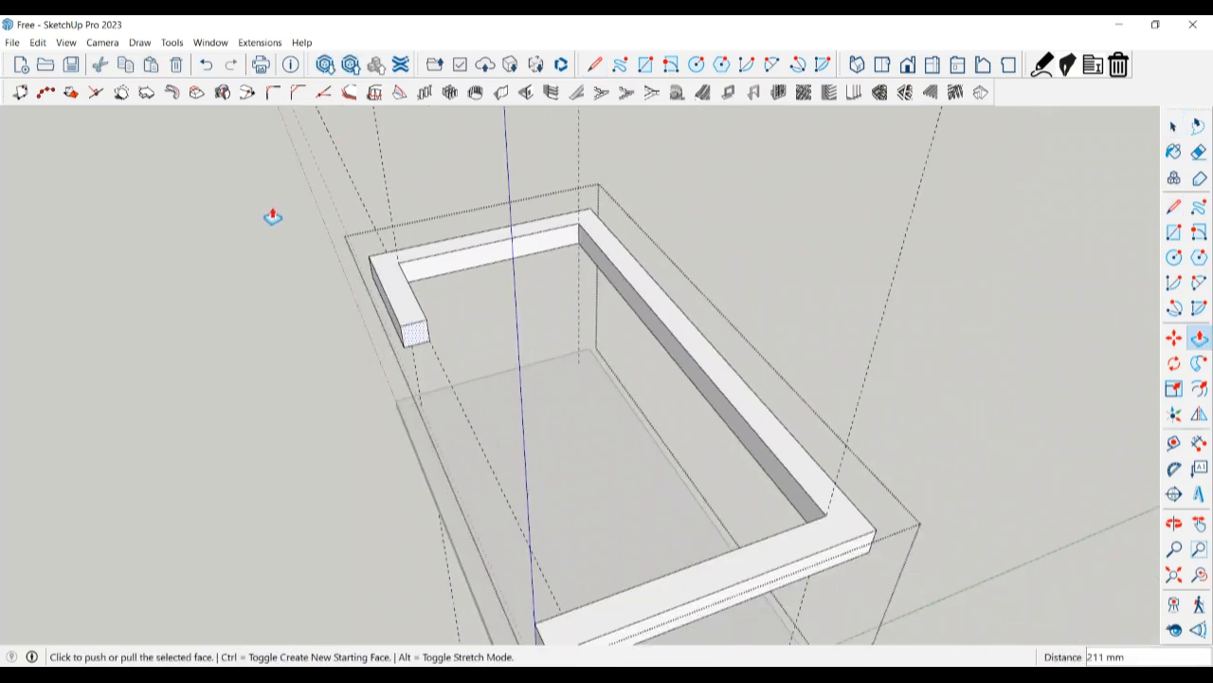
left_click(378, 305)
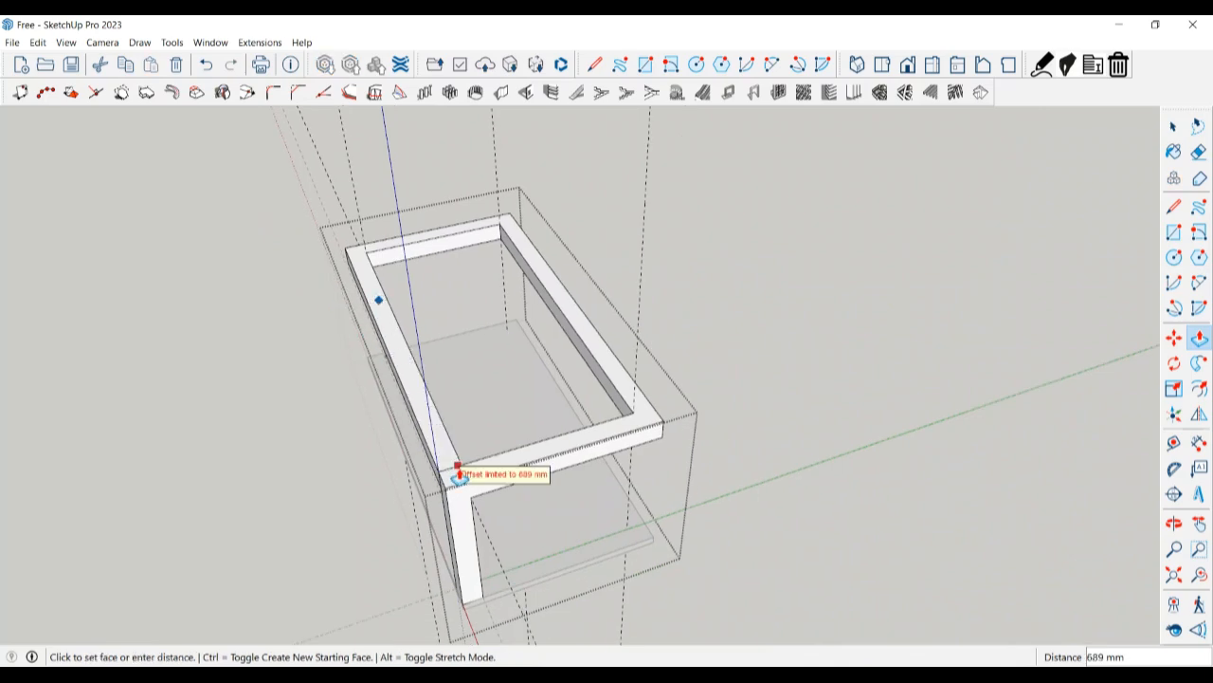
scroll(458, 473, "up", 1)
left_click(458, 472)
Draw a square leg profile on the frame's underside at the corner diagonally opposite the existing leg.
key("space")
scroll(459, 473, "up", 4)
mouse_move(459, 474)
middle_mouse_down()
mouse_move(612, 466)
mouse_move(568, 414)
mouse_move(587, 374)
mouse_move(309, 309)
mouse_move(401, 293)
mouse_move(468, 238)
mouse_move(468, 206)
mouse_move(465, 233)
middle_mouse_up()
key("e")
scroll(539, 439, "down", 3)
key("space")
key("r")
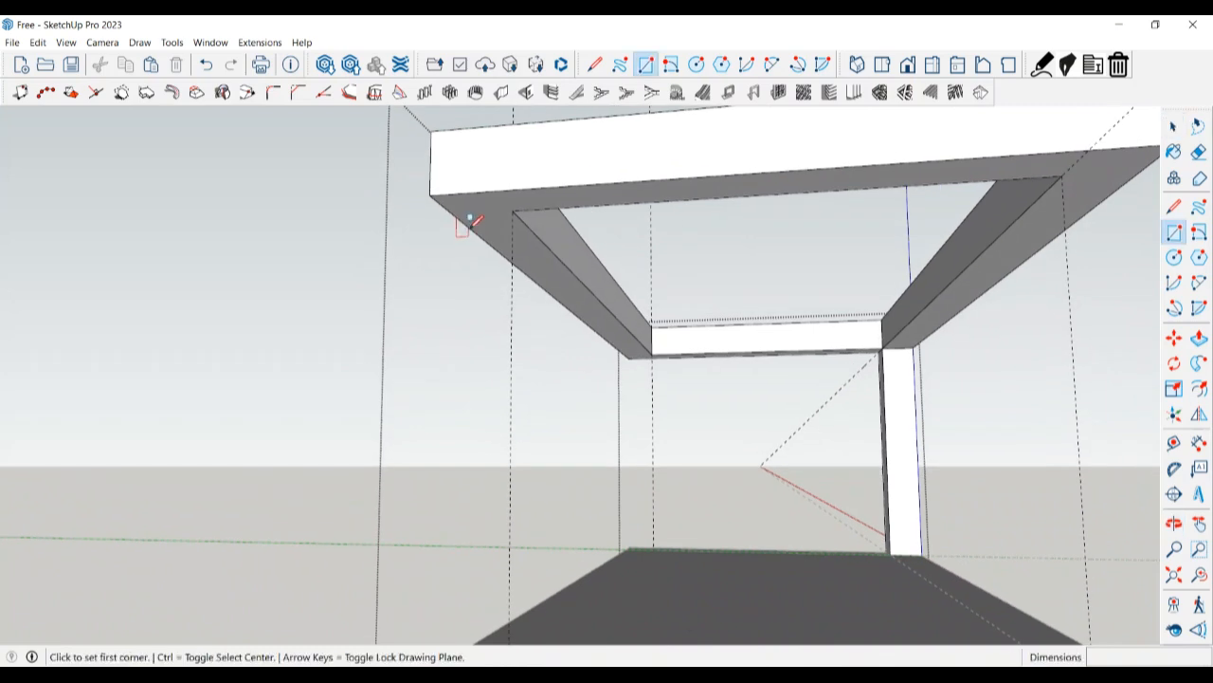
left_click(430, 194)
key("space")
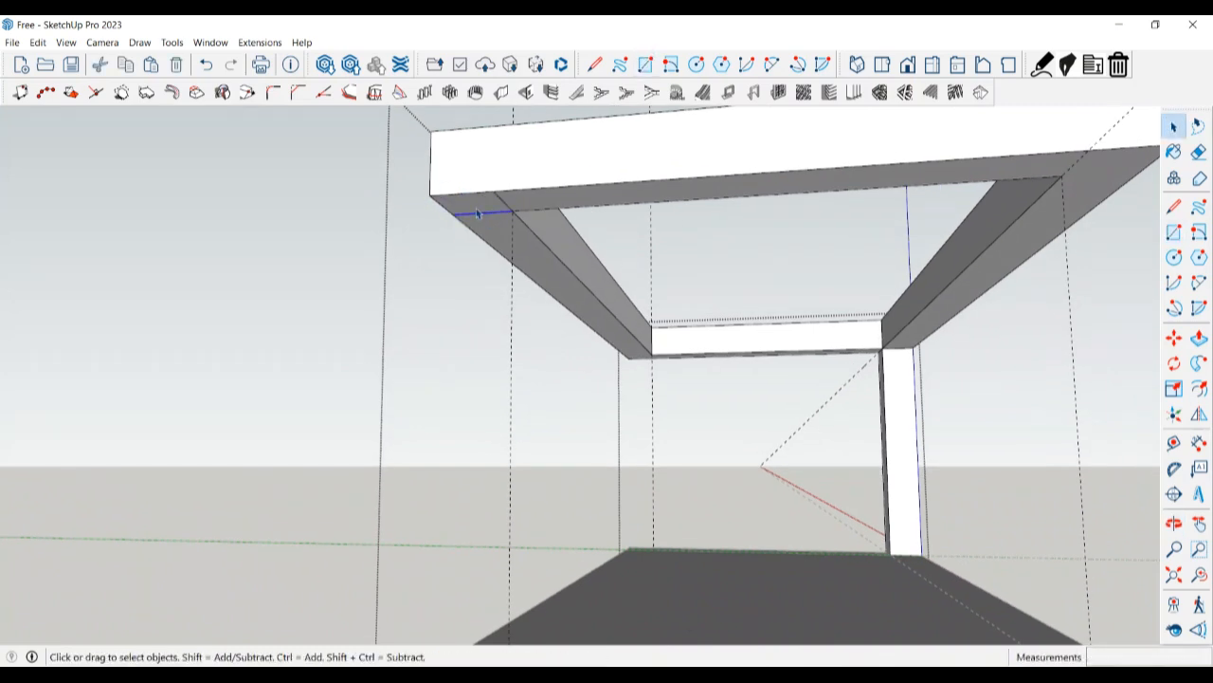
Extrude the square leg profile from the frame's underside down to the top of the slab.
key("p")
left_click(477, 210)
scroll(486, 284, "down", 3)
left_click(485, 292)
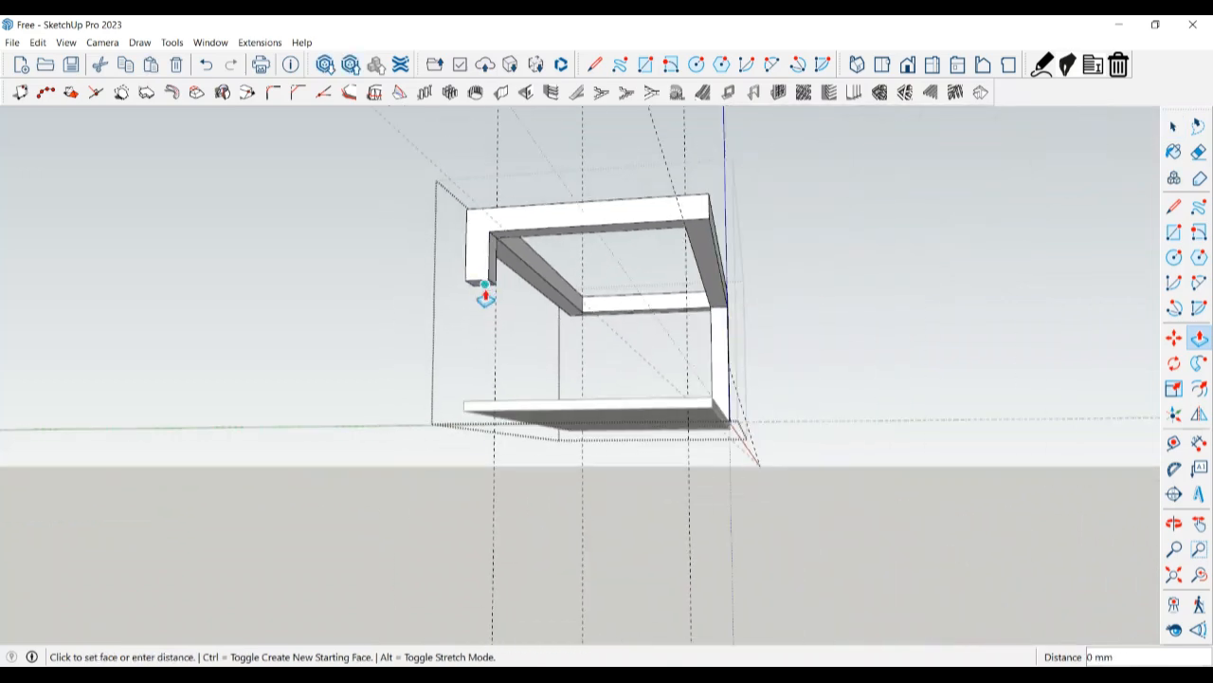
left_click(496, 403)
key("space")
Erase the vertical and horizontal construction guides left around the frame.
scroll(555, 401, "down", 2)
middle_click_drag(555, 401, 330, 617)
mouse_move(569, 533)
middle_mouse_down()
mouse_move(501, 546)
mouse_move(572, 525)
middle_mouse_up()
middle_click_drag(734, 518, 639, 453)
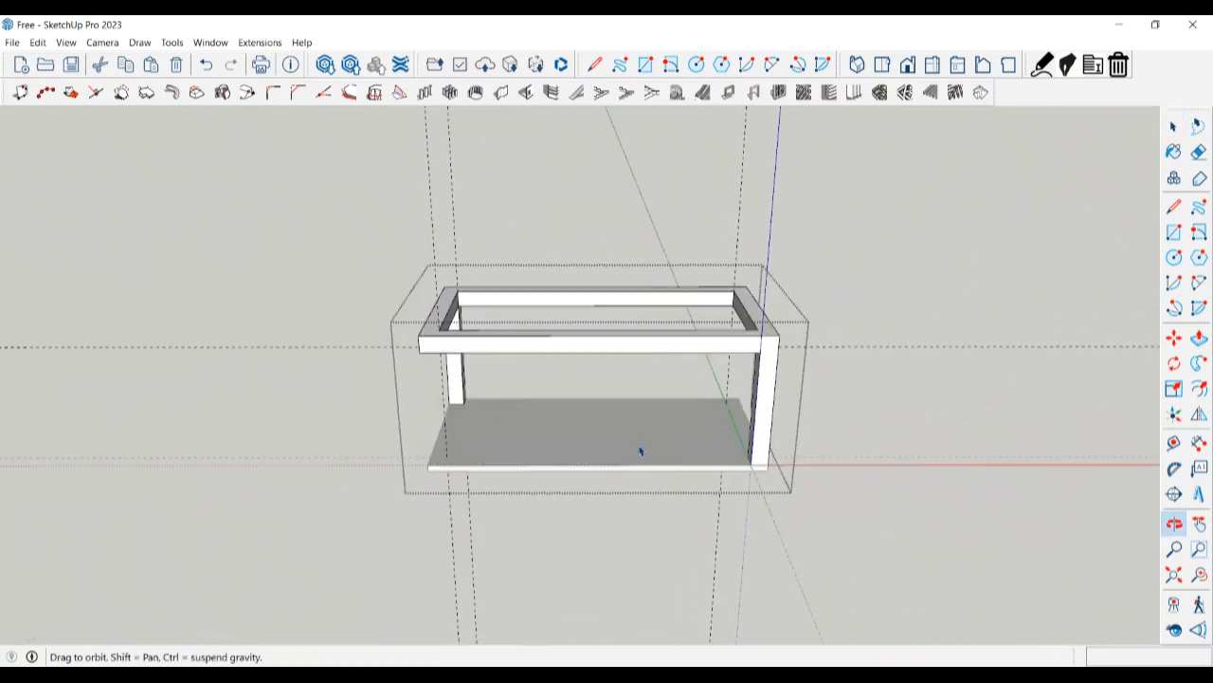
key("e")
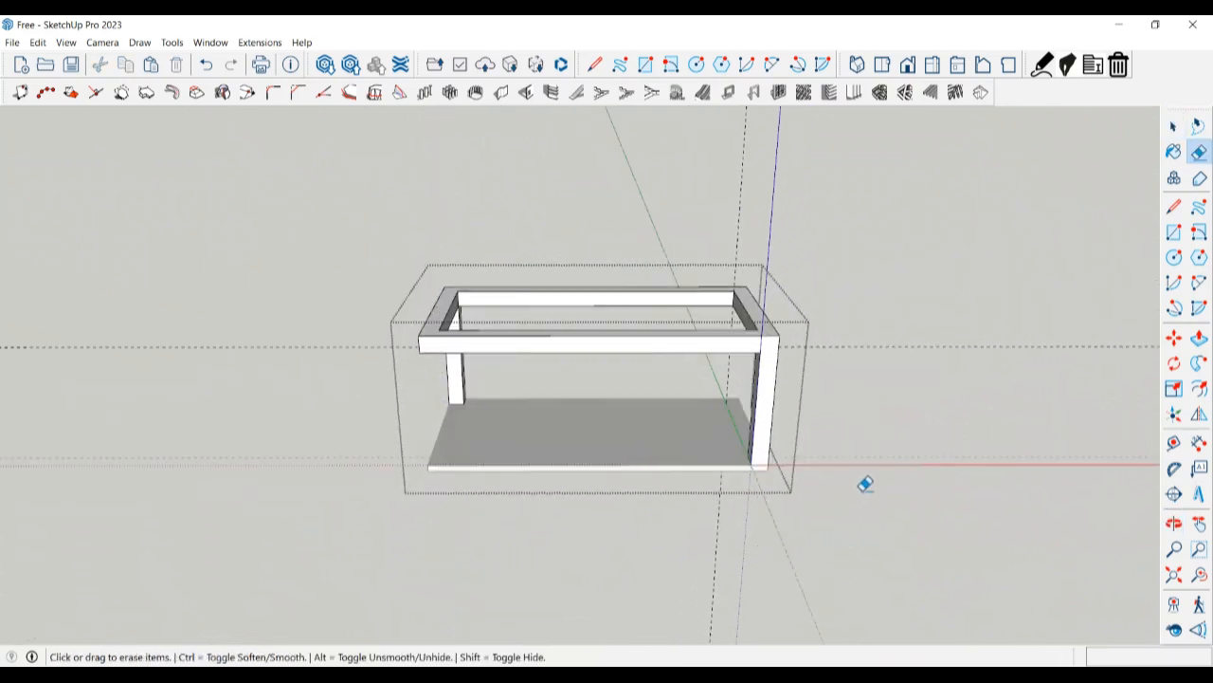
mouse_move(755, 502)
middle_mouse_down()
mouse_move(512, 503)
mouse_move(832, 502)
mouse_move(601, 480)
mouse_move(555, 515)
mouse_move(669, 498)
middle_mouse_up()
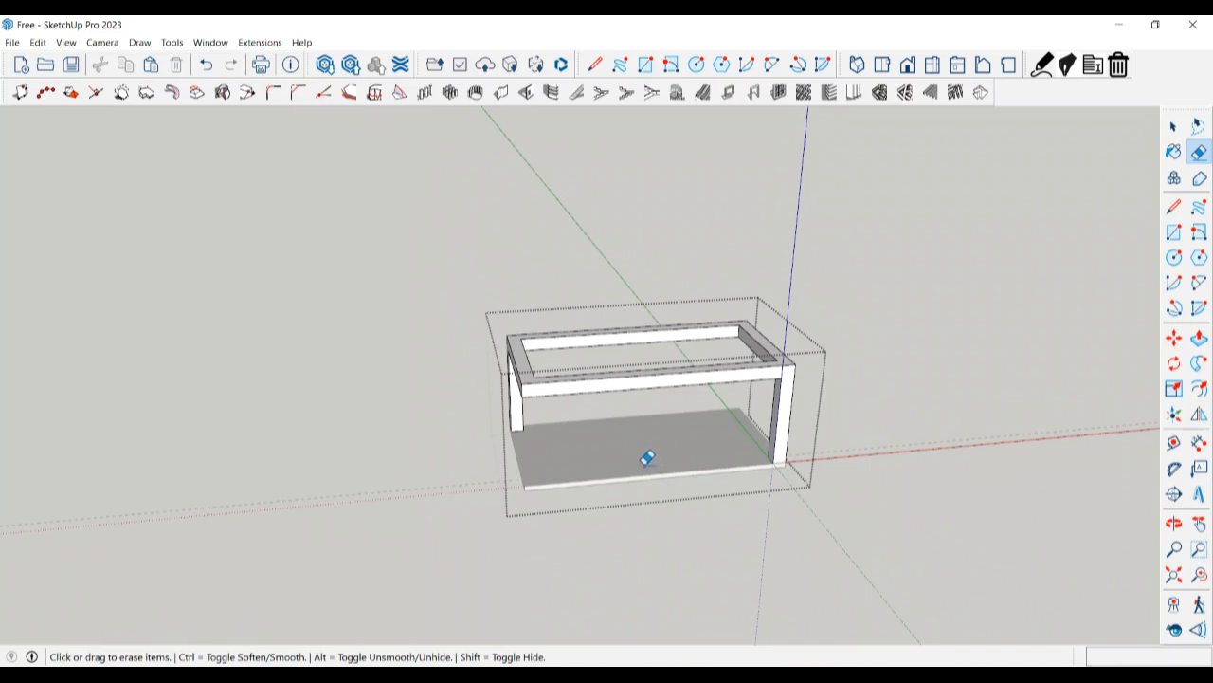
scroll(563, 521, "up", 6)
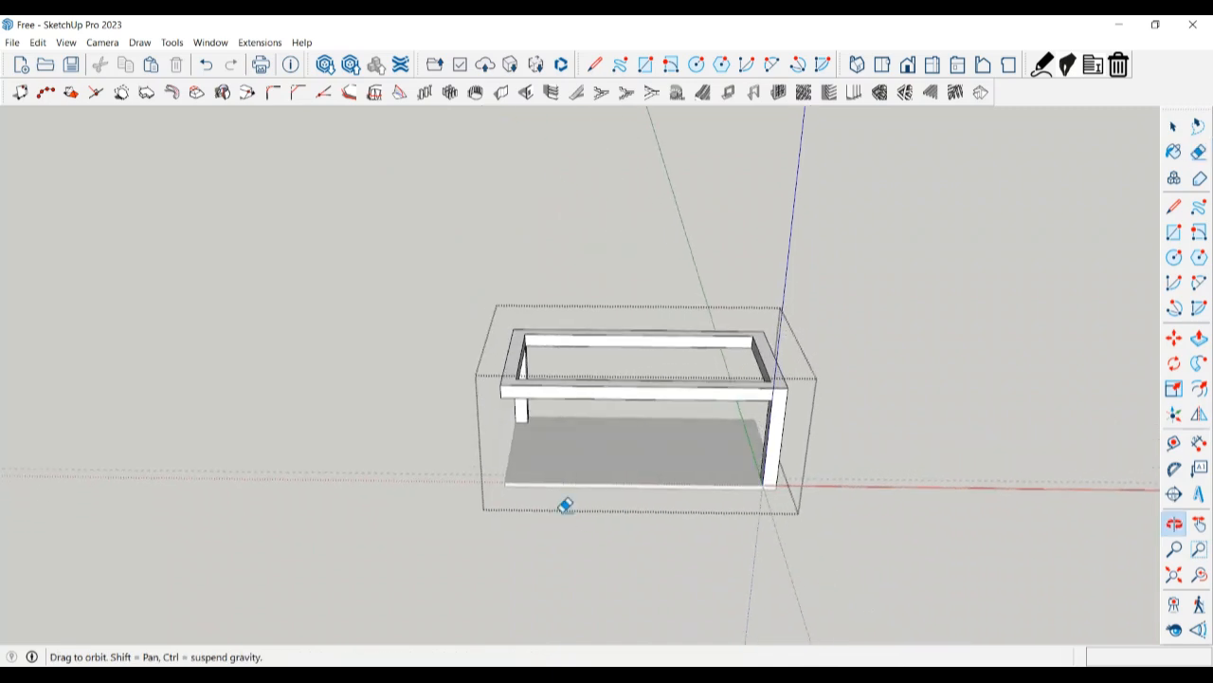
key("space")
Try to place a horizontal guide 50 mm above the foot of the new leg.
scroll(559, 446, "up", 5)
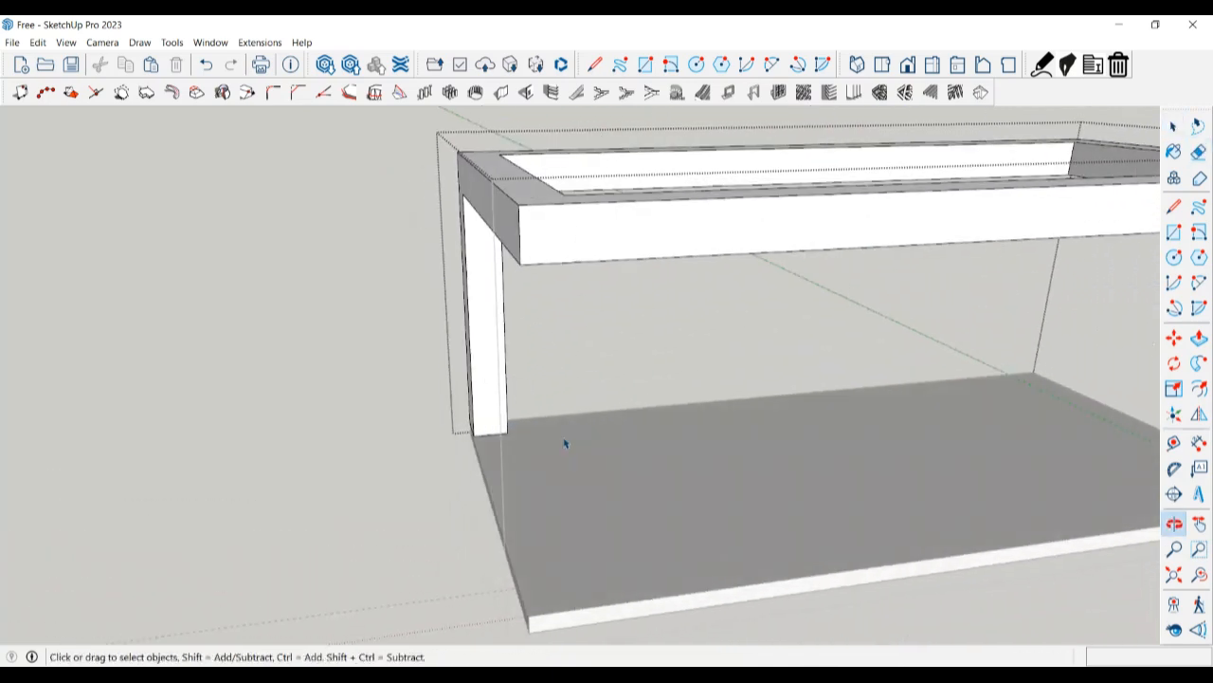
key("t")
left_click(474, 423)
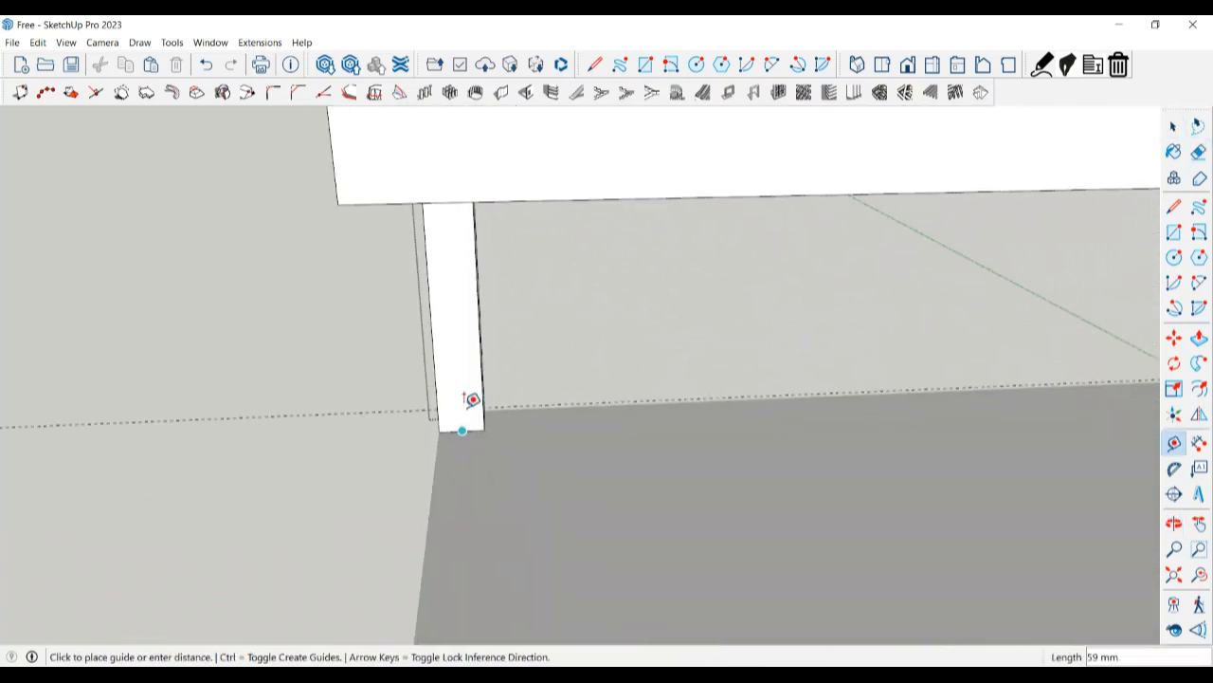
type("50")
key("Return")
key("space")
key("l")
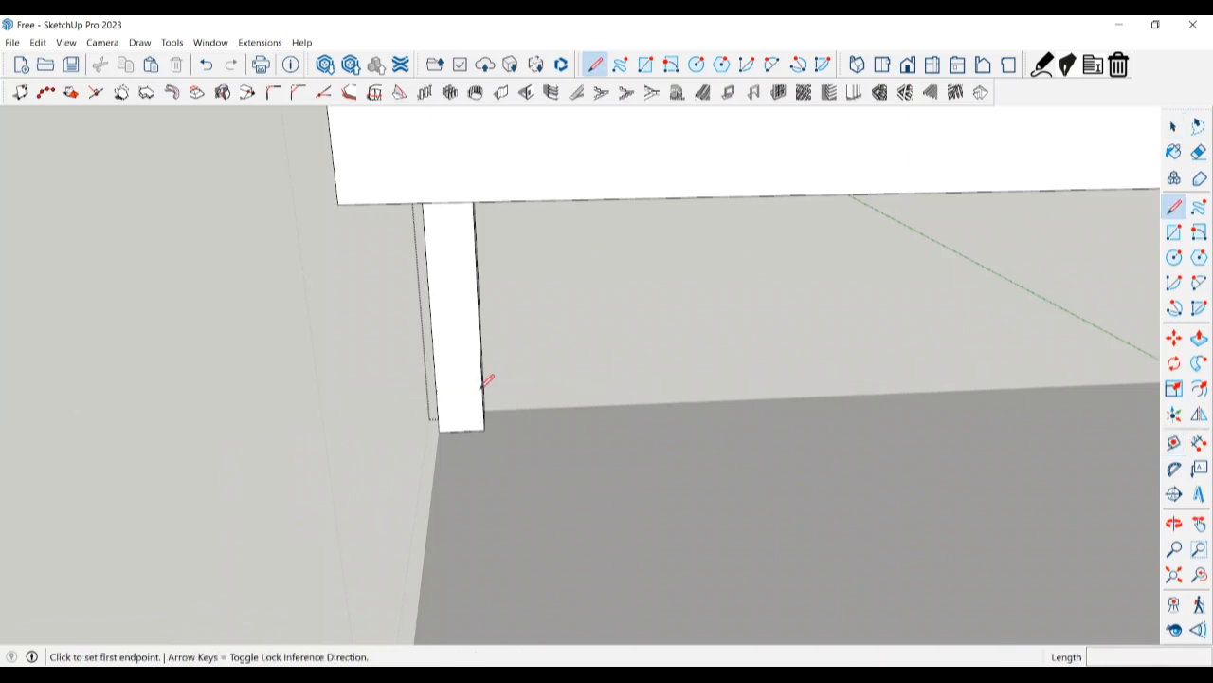
key("space")
Place a horizontal guide 50 mm above the new leg's foot and draw a line across the leg face along it.
key("t")
left_click(464, 428)
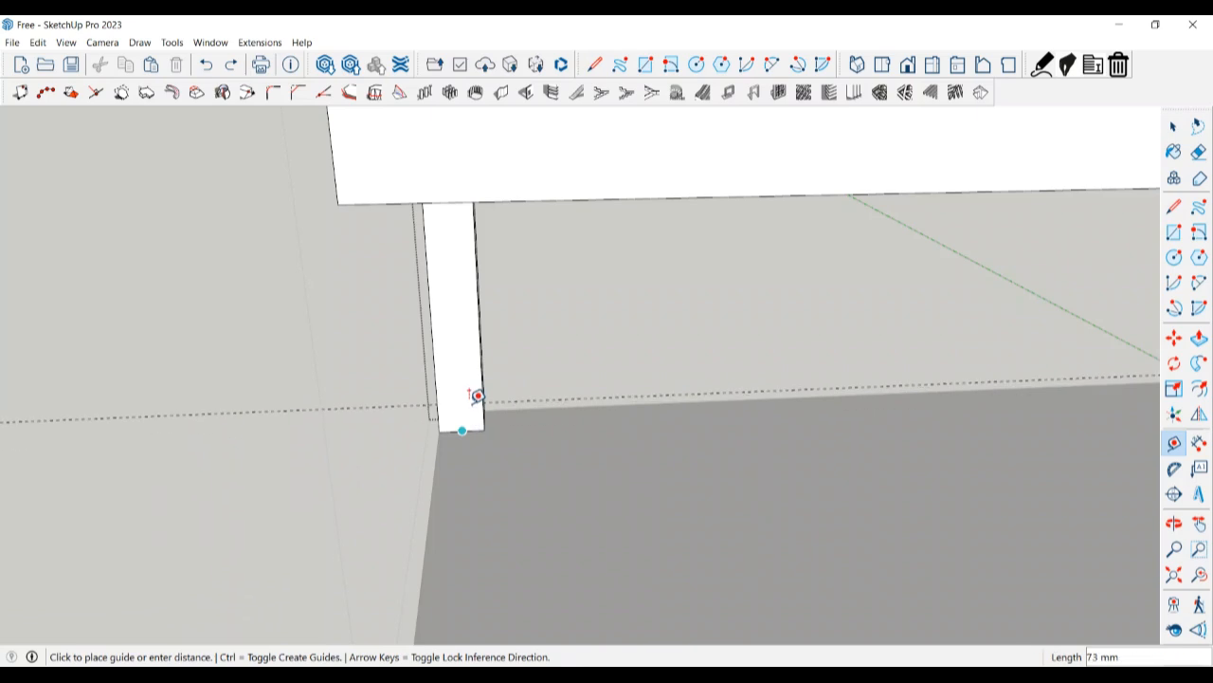
type("50")
key("Return")
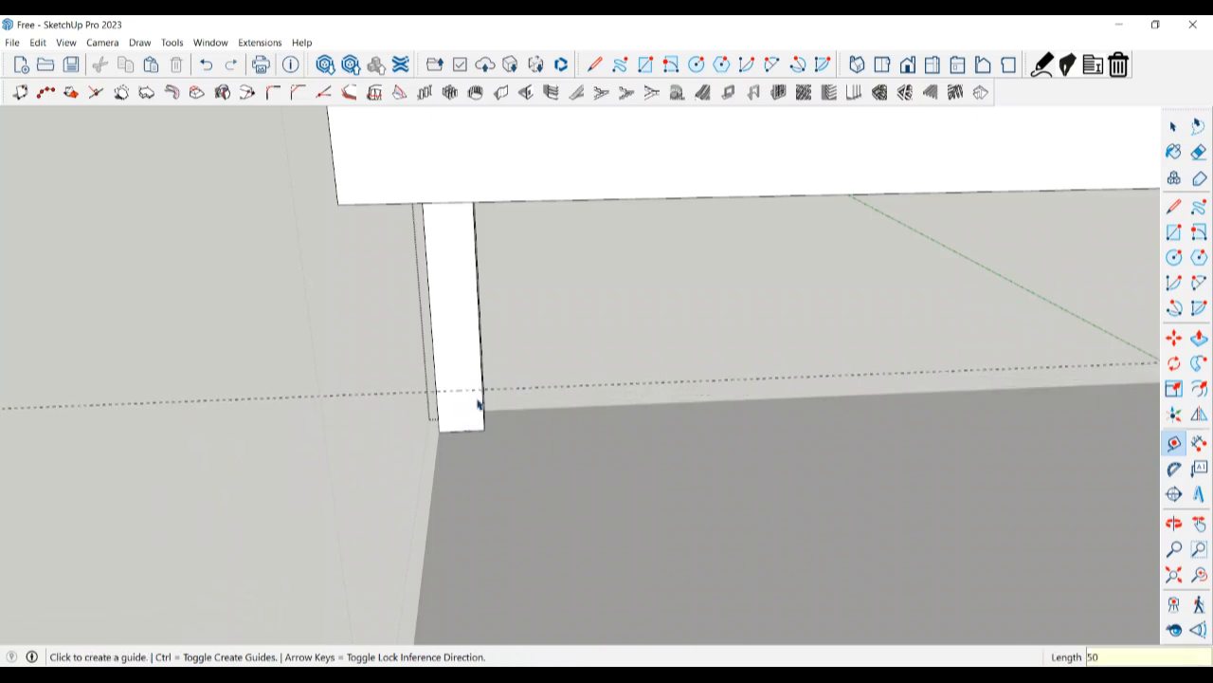
key("space")
key("l")
left_click(436, 390)
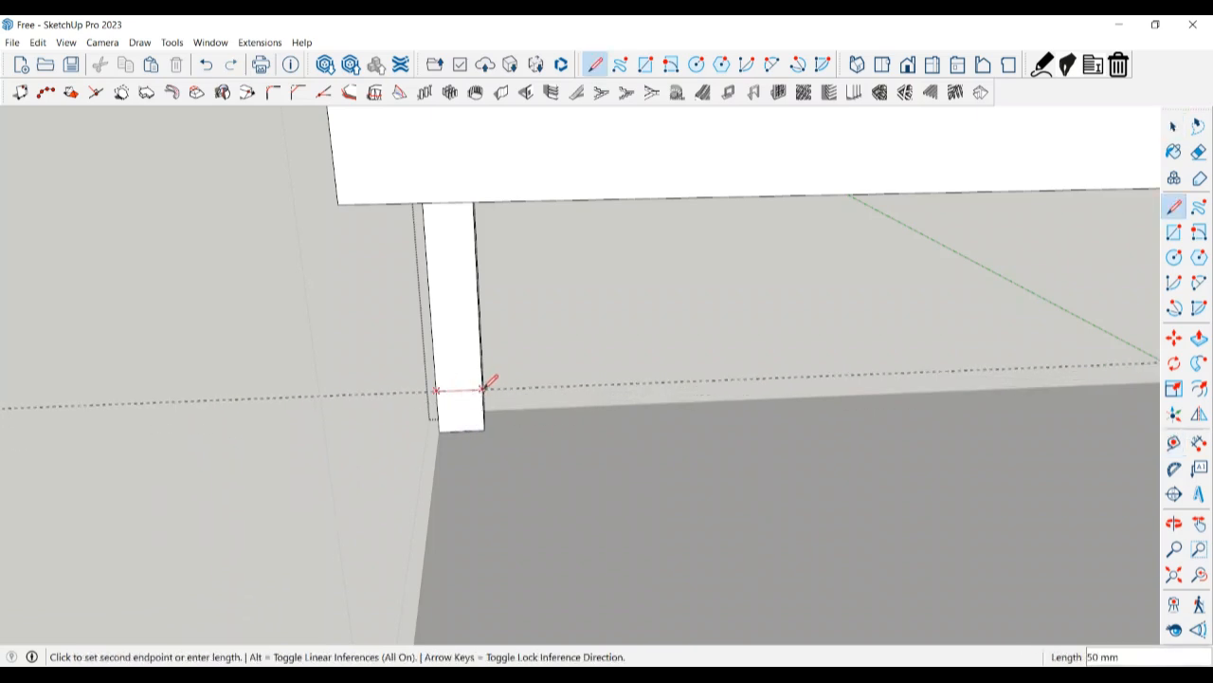
left_click(485, 388)
key("space")
Extrude the new leg's lower section along the slab's short side to the opposite long edge.
key("p")
left_click(468, 414)
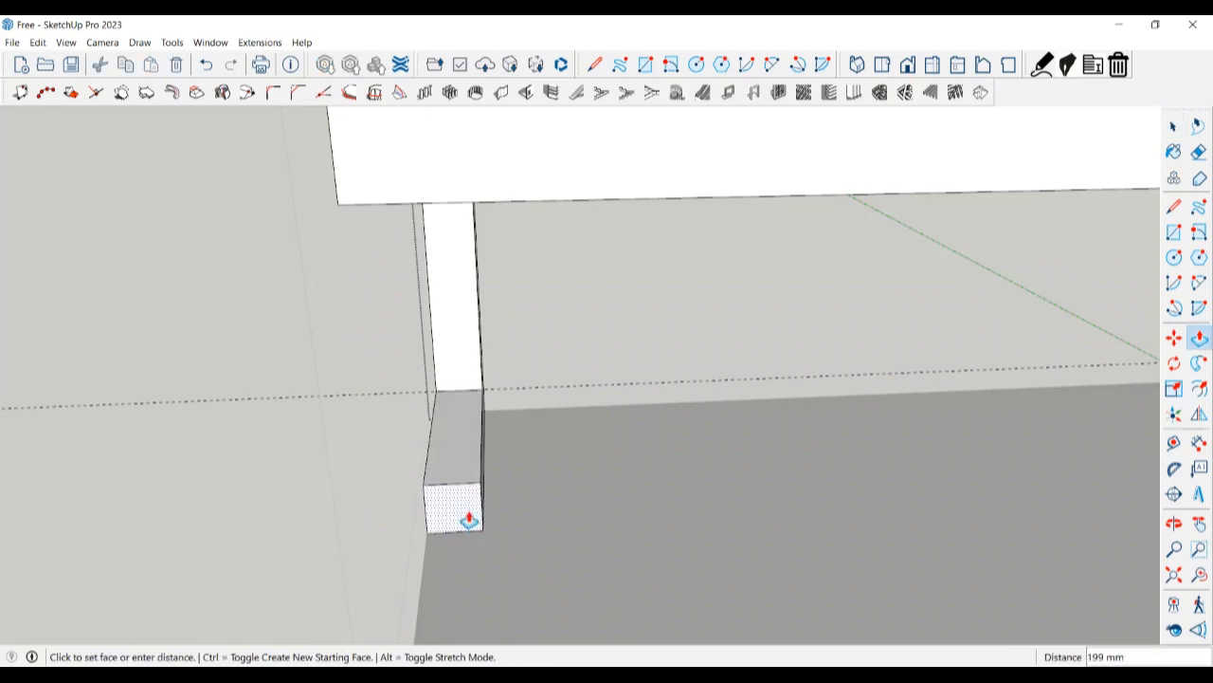
scroll(531, 387, "down", 5)
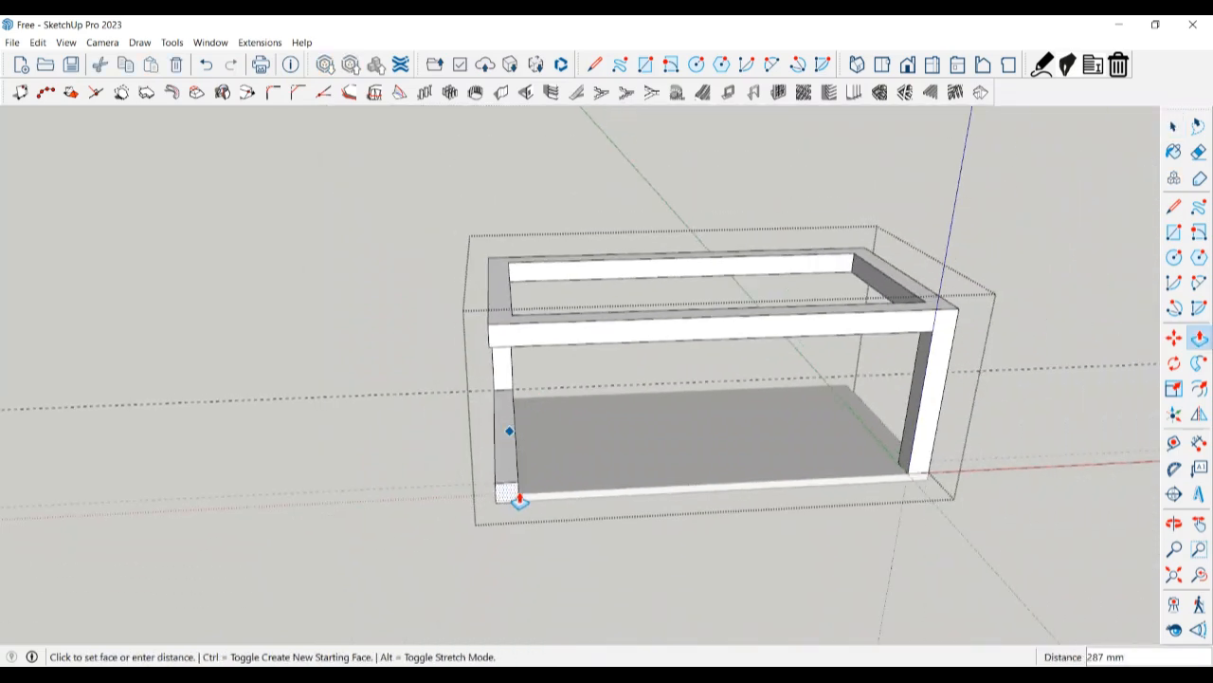
middle_click_drag(558, 496, 332, 471)
scroll(425, 406, "up", 4)
key("space")
Place a vertical guide near the bottom beam's free end and split its inner face with a line along the guide.
key("t")
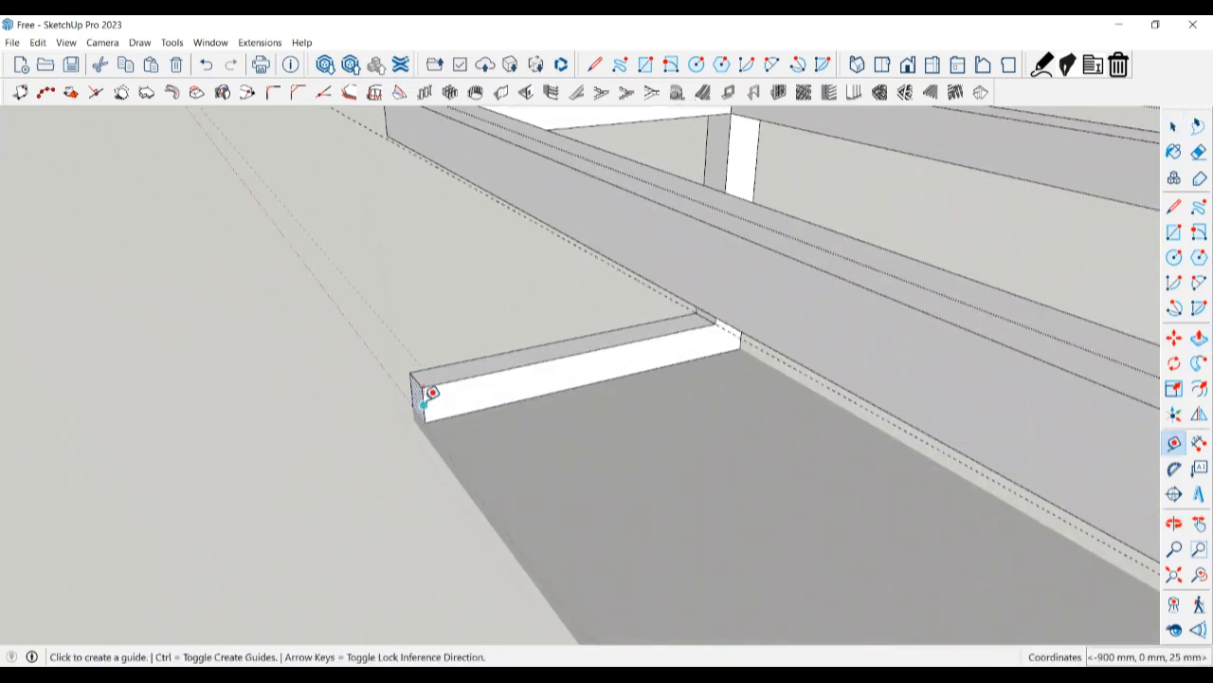
left_click(424, 405)
key("Return")
key("space")
key("l")
left_click(462, 412)
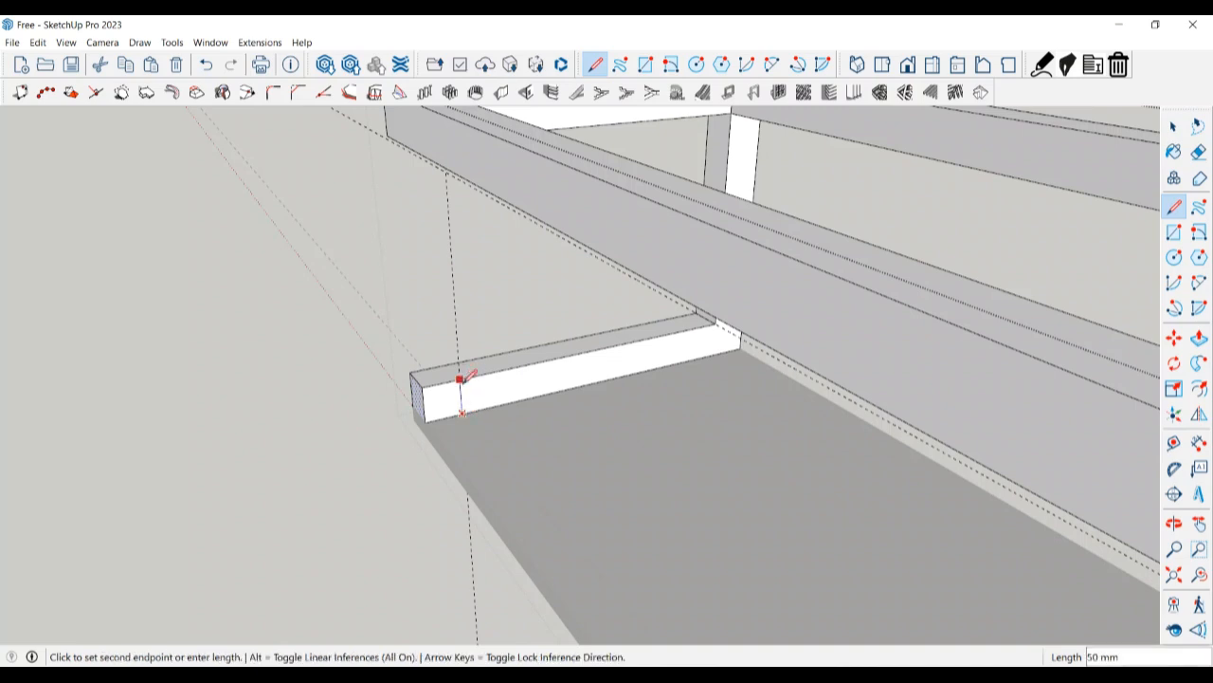
left_click(460, 380)
key("space")
Extrude the bottom beam's end section 236 mm along the slab's long edge, and extend it on to the first leg.
key("p")
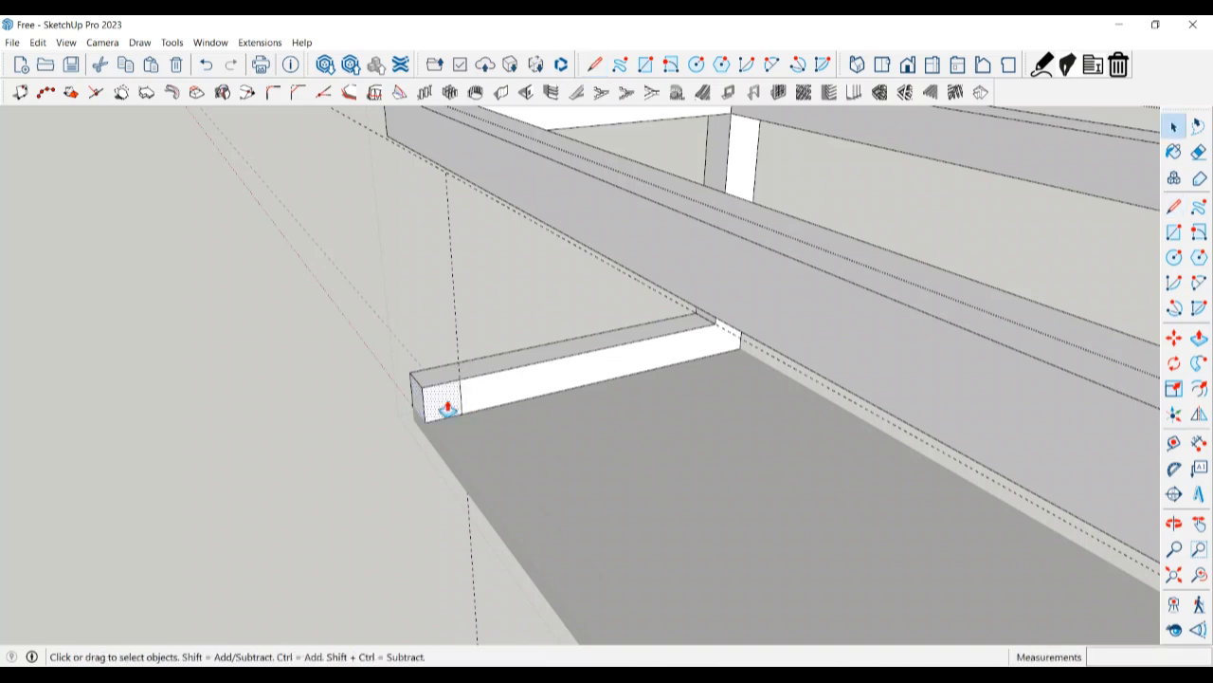
left_click(448, 408)
left_click(521, 503)
scroll(365, 393, "down", 3)
scroll(364, 394, "down", 2)
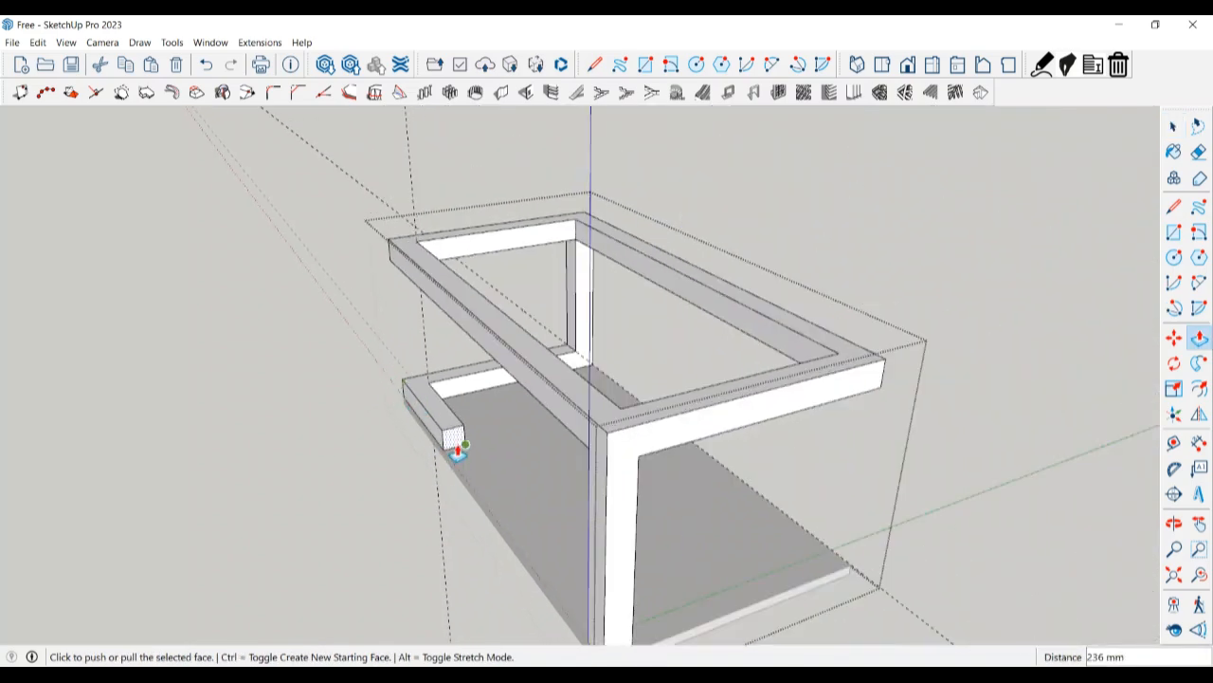
left_click(456, 449)
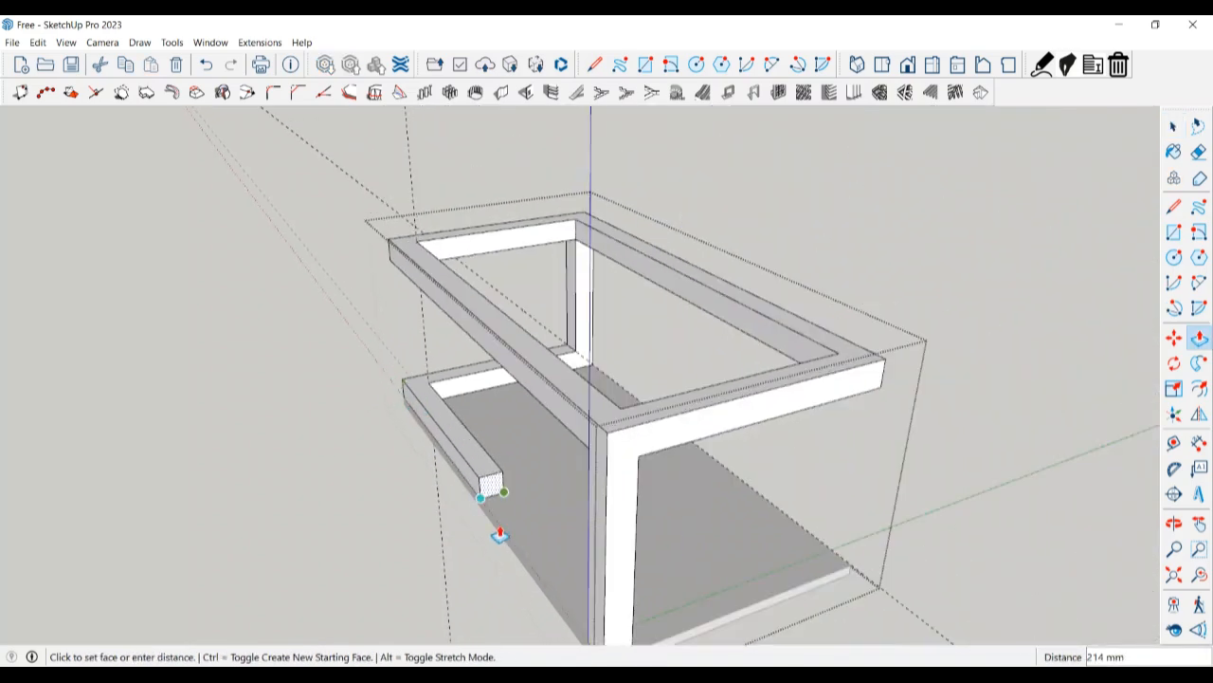
left_click(589, 548)
Draw a 50 mm by 50 mm square at the foot of the first leg, on its side facing the open long edge.
mouse_move(596, 534)
middle_mouse_down()
mouse_move(601, 598)
mouse_move(655, 585)
mouse_move(658, 564)
mouse_move(664, 577)
middle_mouse_up()
key("e")
left_click_drag(450, 608, 230, 522)
key("space")
key("r")
left_click(264, 482)
left_click(299, 432)
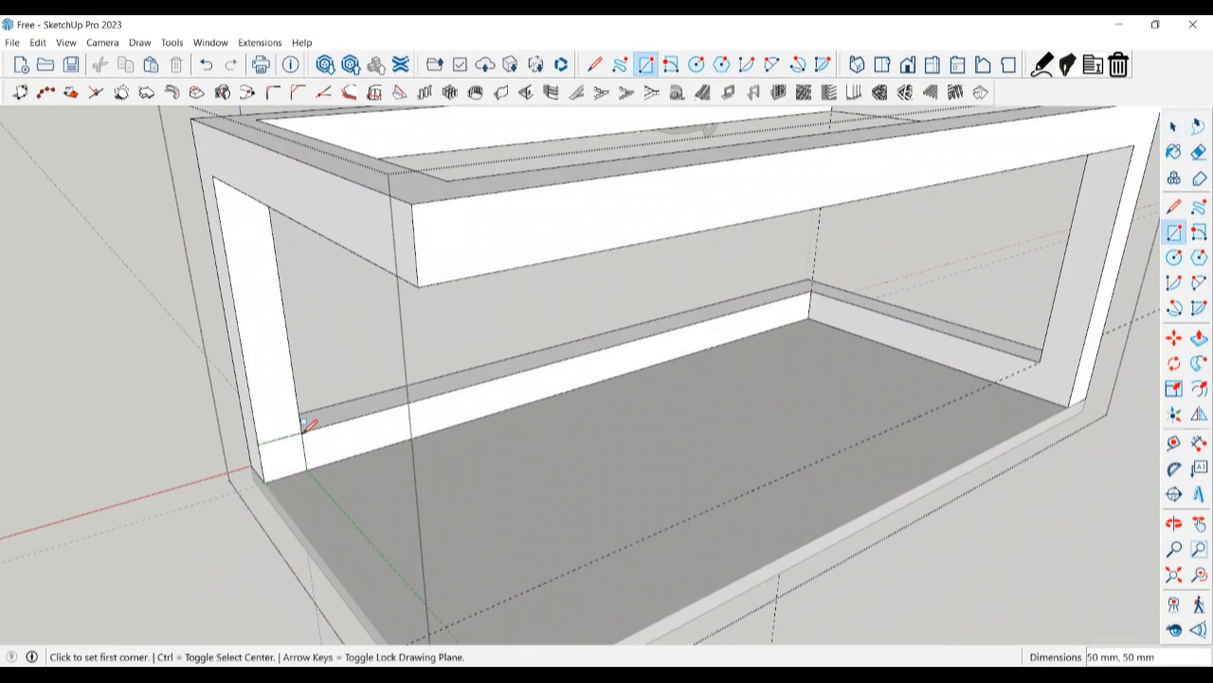
key("space")
Extrude the square at the first leg's foot along the slab's short side to the open long edge.
left_click(295, 454)
key("p")
left_click(295, 454)
scroll(369, 556, "down", 5)
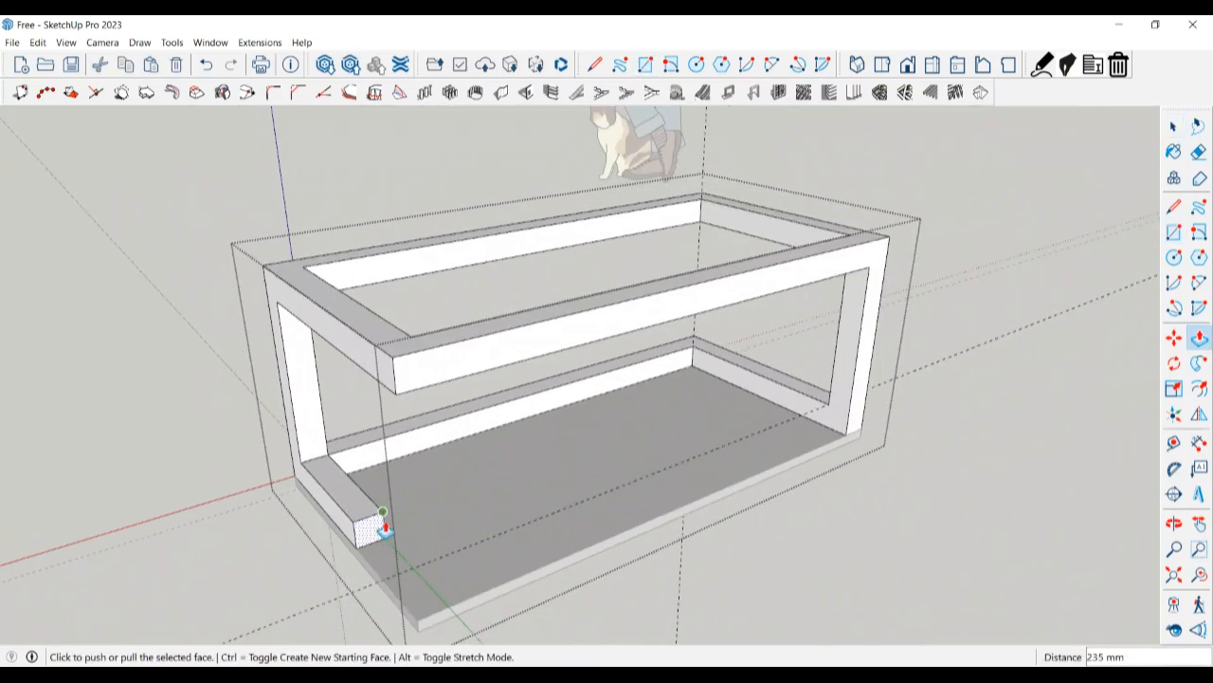
left_click(417, 628)
key("space")
Place a vertical guide near the short bottom beam's free end and draw a rectangle from the end to the guide.
middle_click_drag(417, 627, 354, 465)
scroll(353, 465, "up", 5)
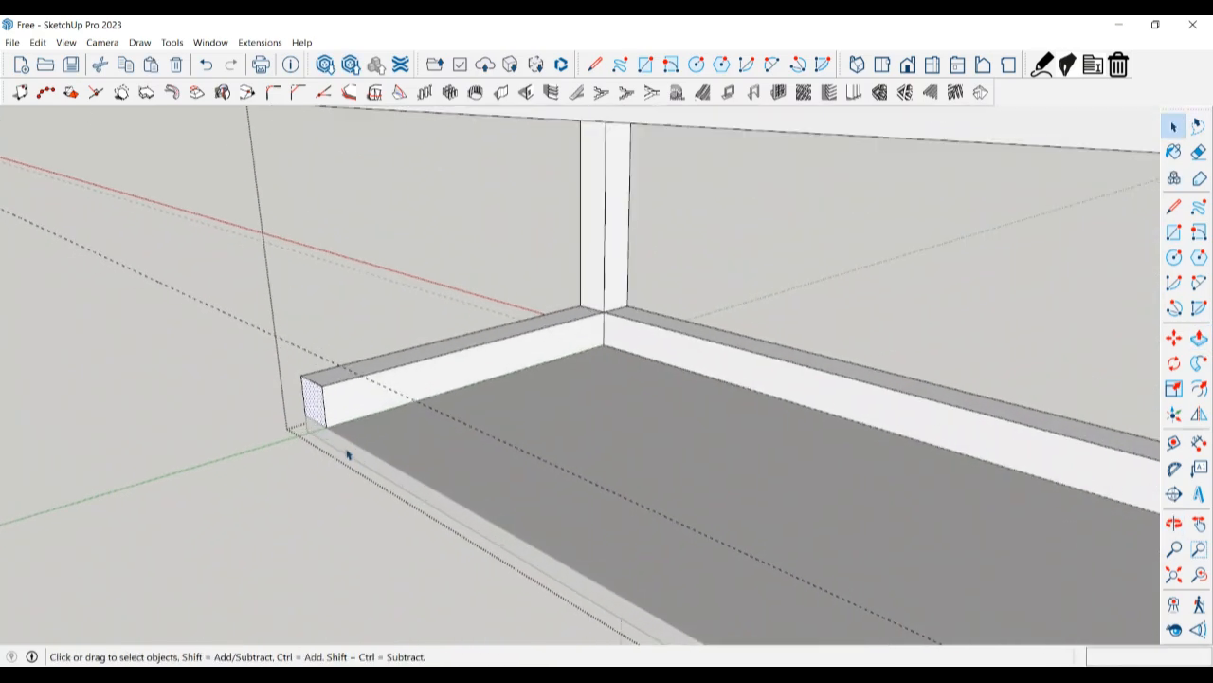
key("t")
left_click(324, 406)
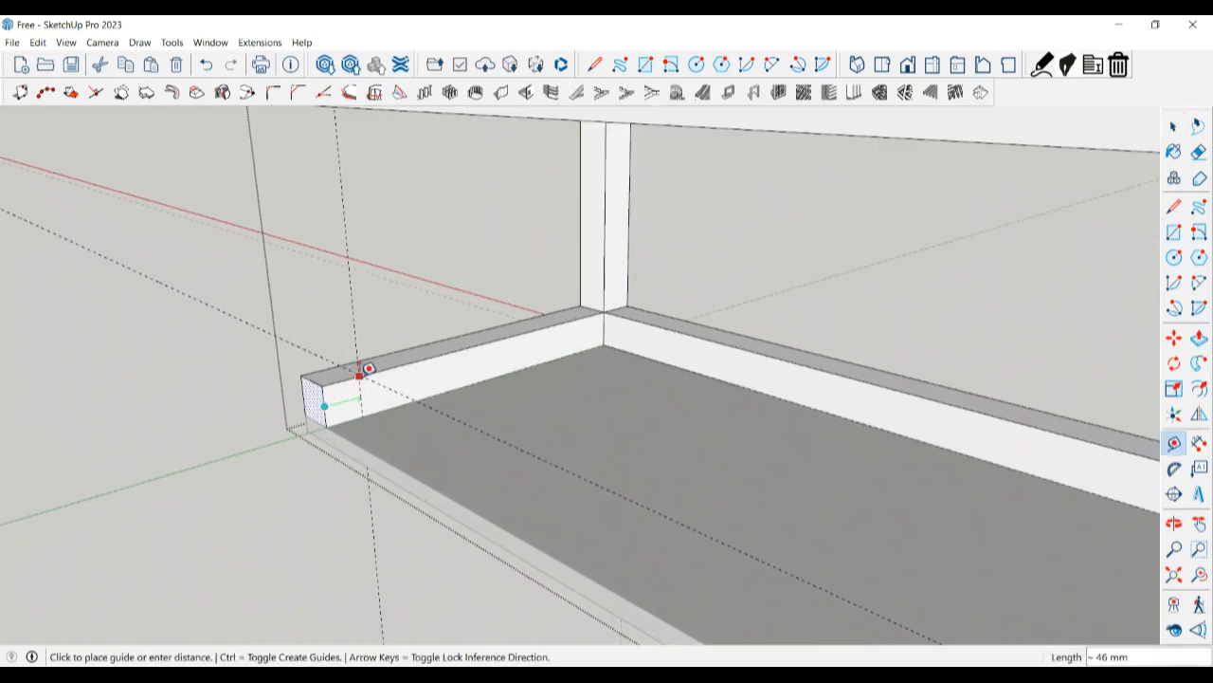
key("space")
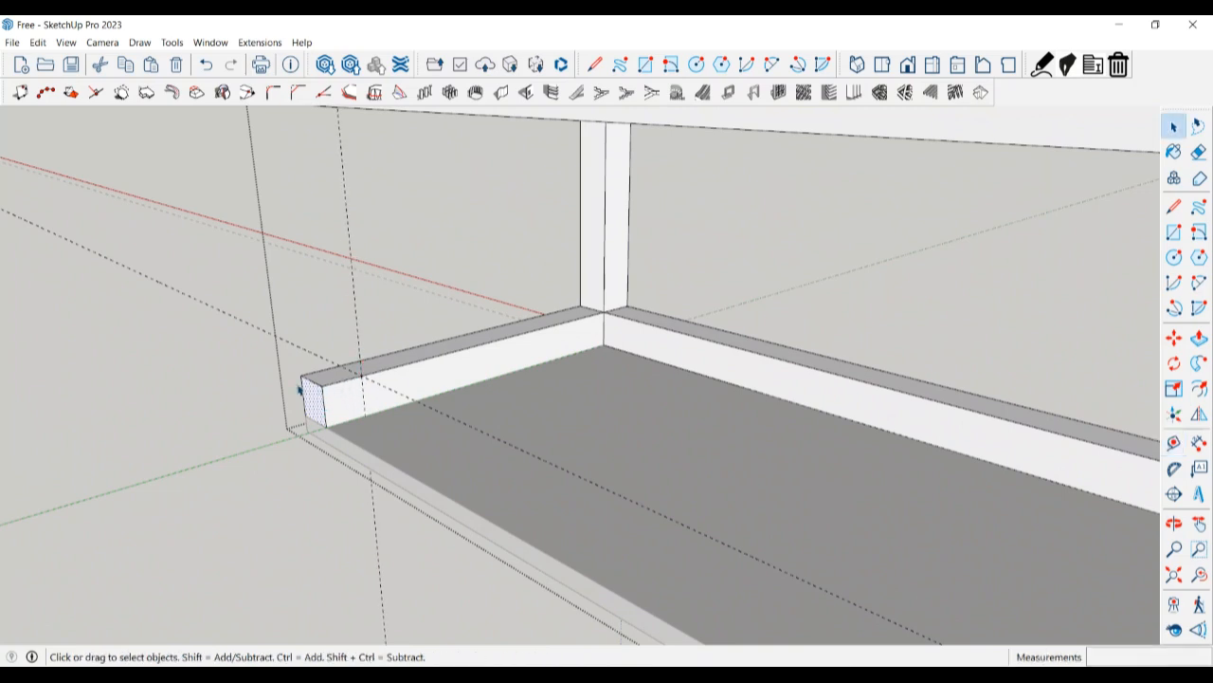
key("r")
left_click(322, 386)
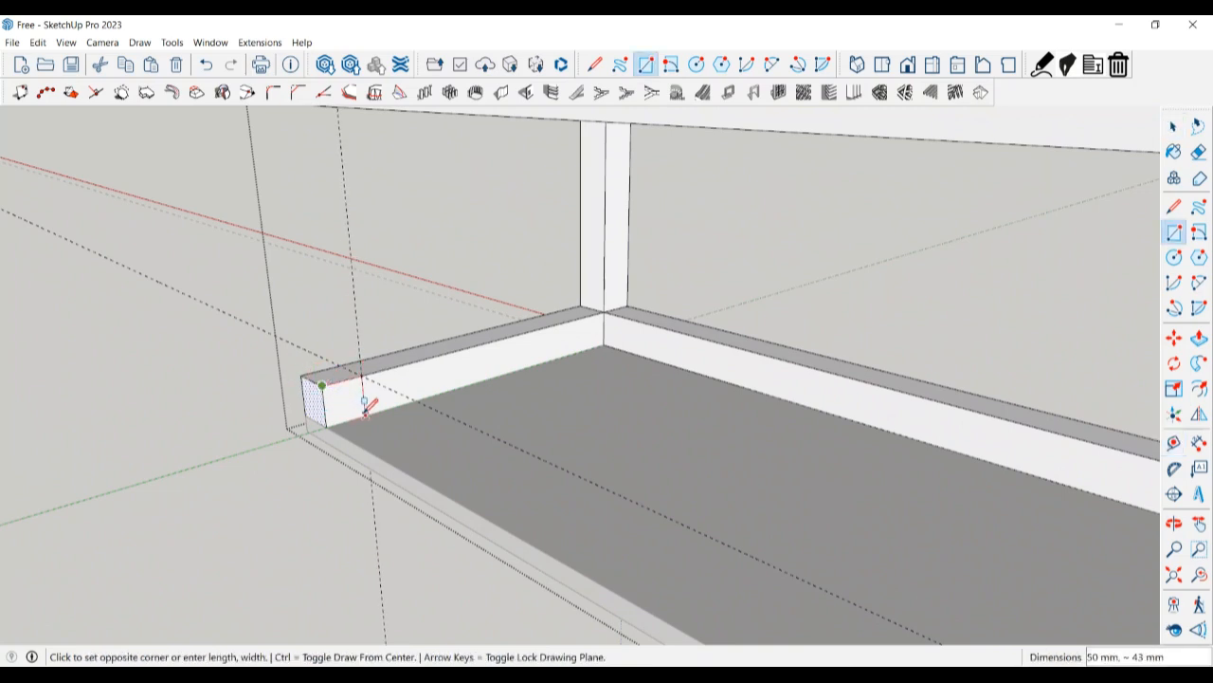
left_click(365, 413)
key("space")
Extrude the rectangle along the slab's long edge to the second leg, closing the lower frame.
key("p")
left_click(352, 405)
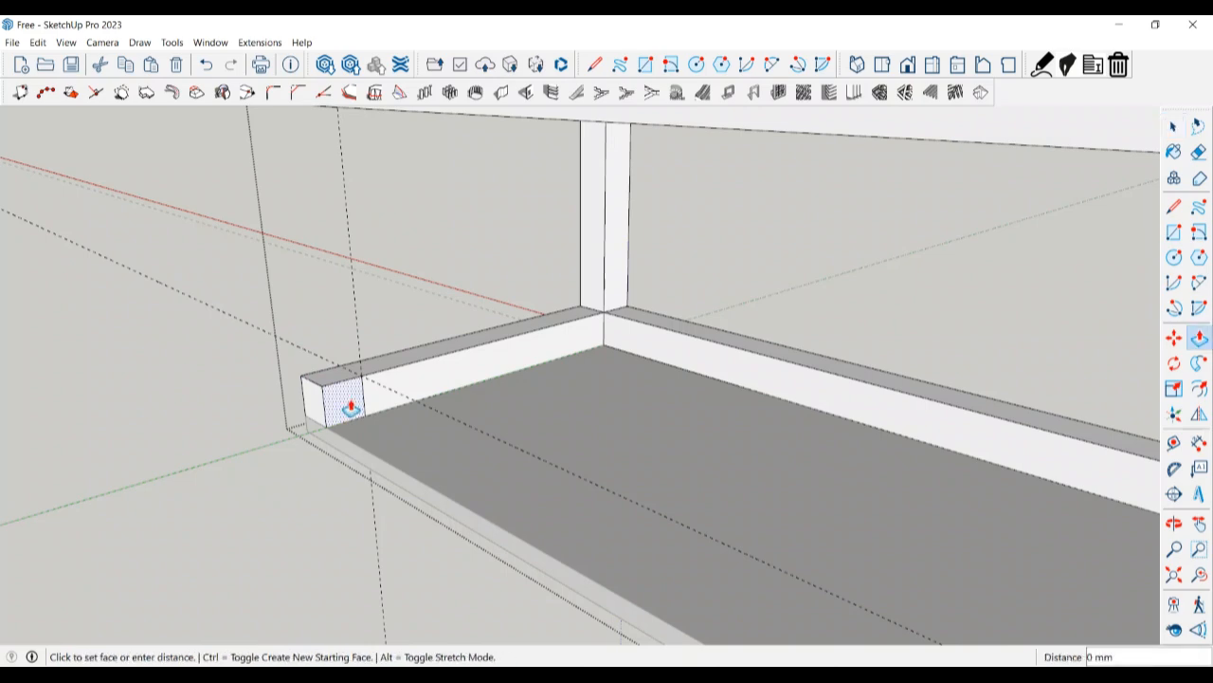
scroll(122, 374, "down", 5)
left_click(301, 417)
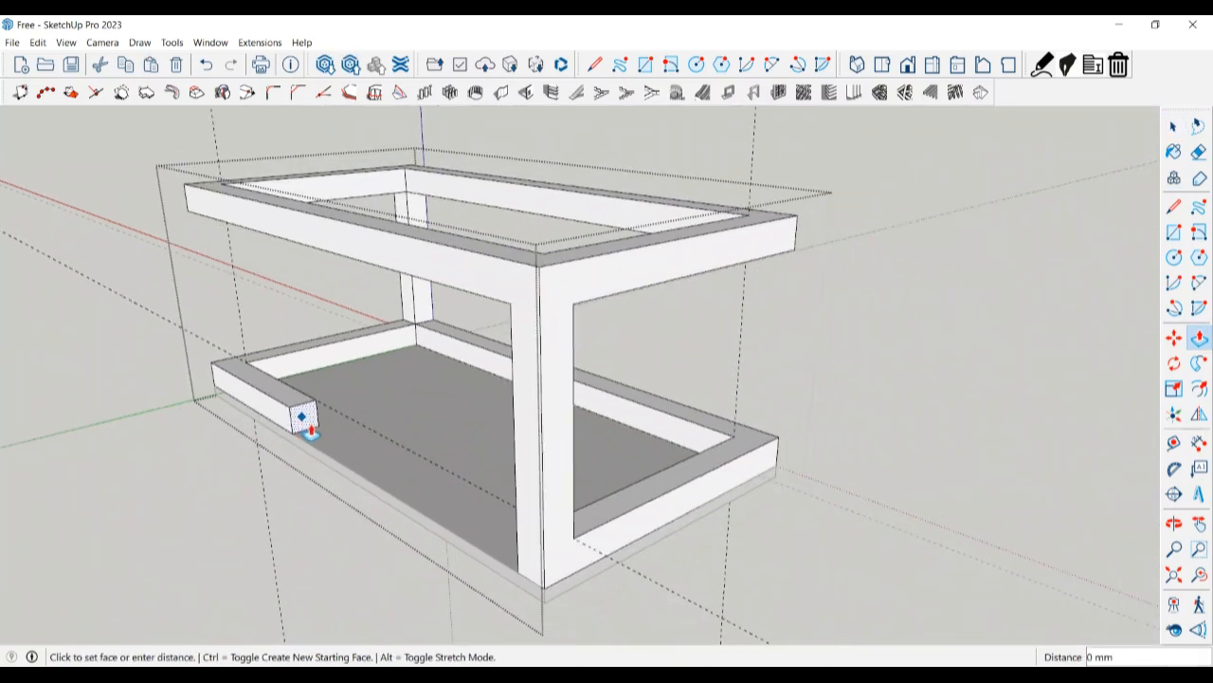
left_click(507, 564)
scroll(518, 563, "up", 5)
key("space")
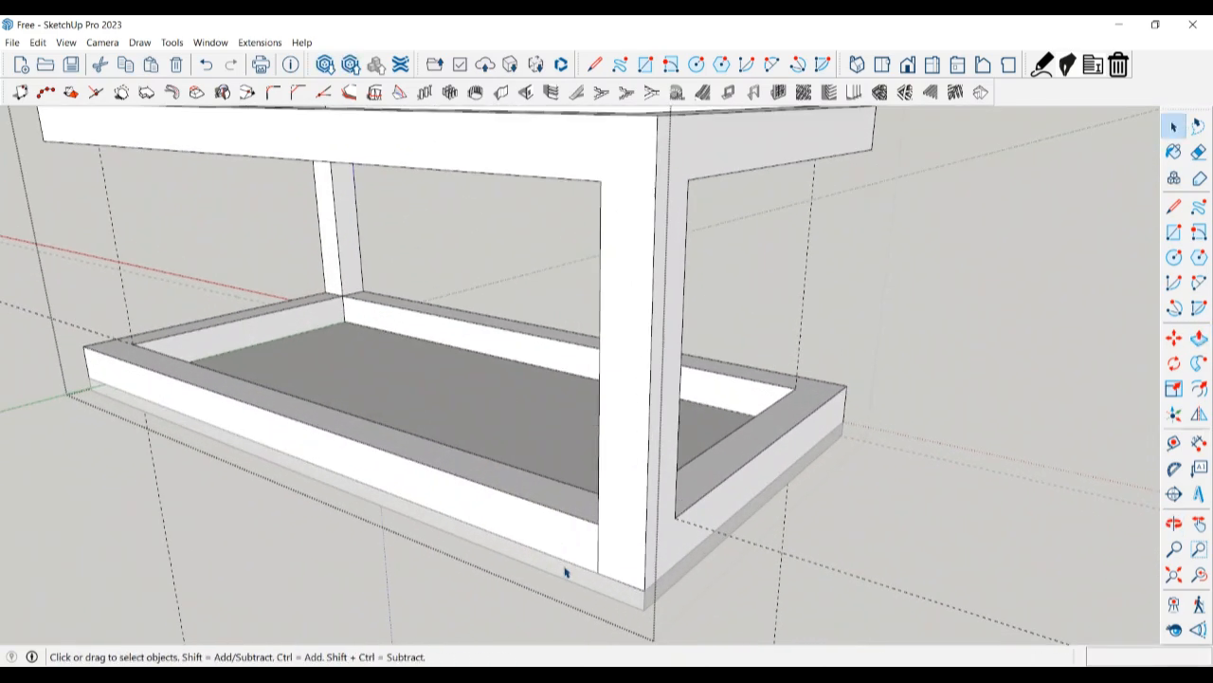
Erase the remaining construction guides around the lower frame and leave the frame's editing mode.
mouse_move(607, 542)
middle_mouse_down()
mouse_move(160, 540)
mouse_move(420, 561)
mouse_move(222, 563)
mouse_move(54, 530)
mouse_move(465, 537)
mouse_move(763, 474)
middle_mouse_up()
scroll(763, 474, "down", 4)
key("space")
key("e")
left_click_drag(766, 572, 344, 566)
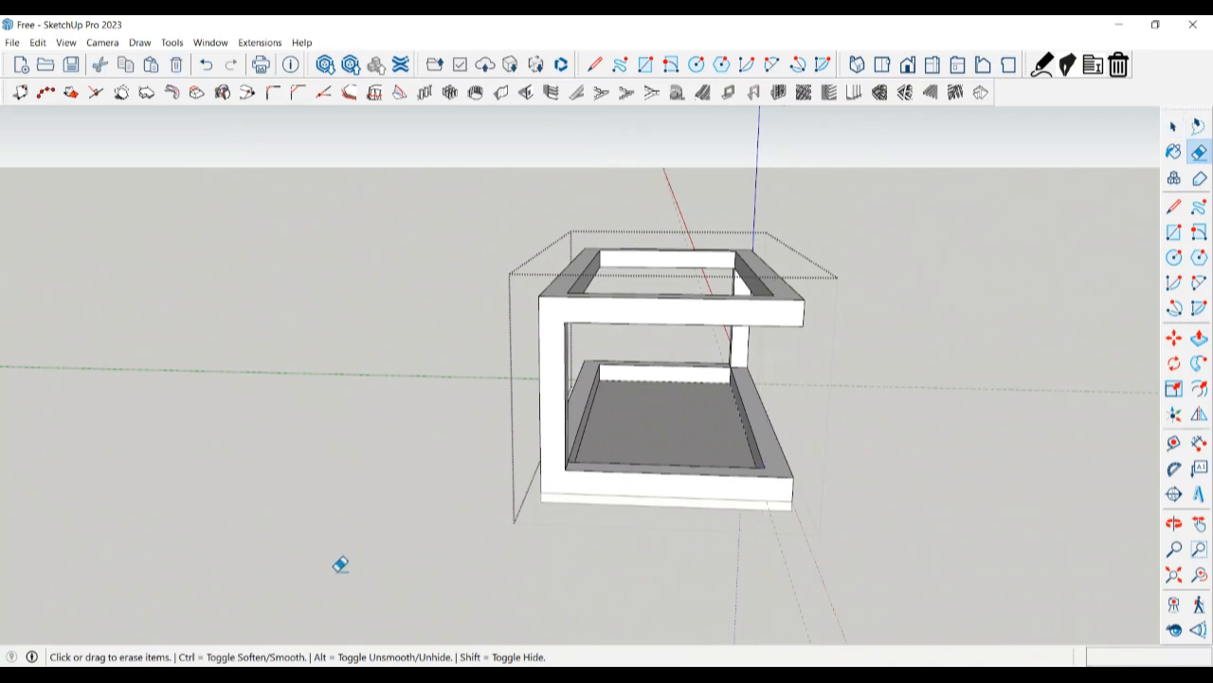
mouse_move(663, 576)
middle_mouse_down()
mouse_move(902, 612)
mouse_move(397, 451)
middle_mouse_up()
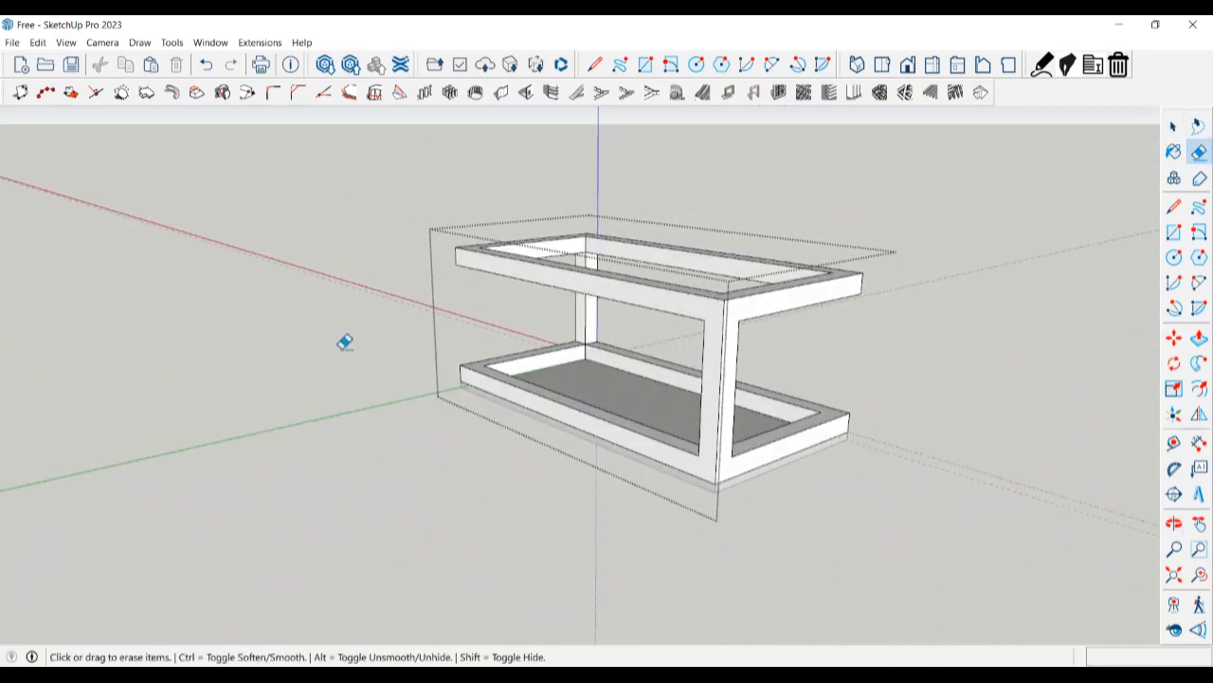
middle_click_drag(344, 341, 476, 487)
scroll(257, 369, "down", 2)
mouse_move(257, 368)
middle_mouse_down()
mouse_move(407, 396)
mouse_move(379, 439)
mouse_move(736, 526)
mouse_move(521, 461)
middle_mouse_up()
key("space")
key("e")
mouse_move(365, 455)
left_mouse_down()
mouse_move(238, 374)
mouse_move(246, 383)
left_mouse_up()
key("space")
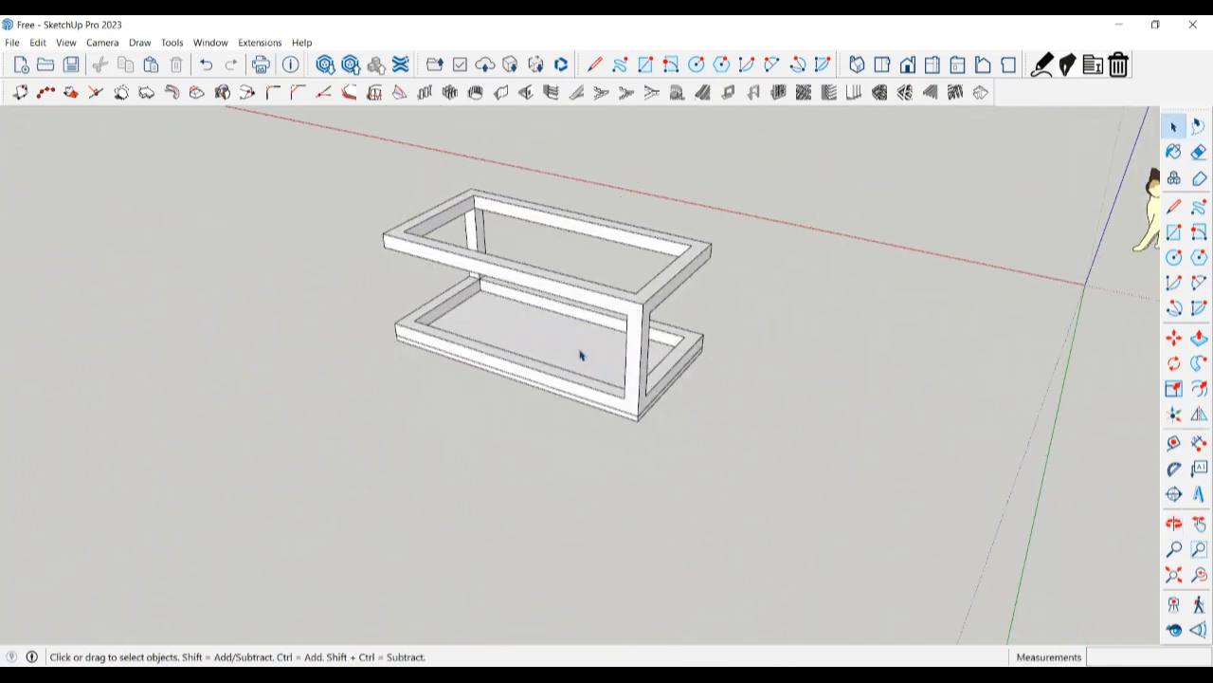
Move the slab by its bottom corner up to the top corner of the upper frame, above the leg.
left_click(581, 355)
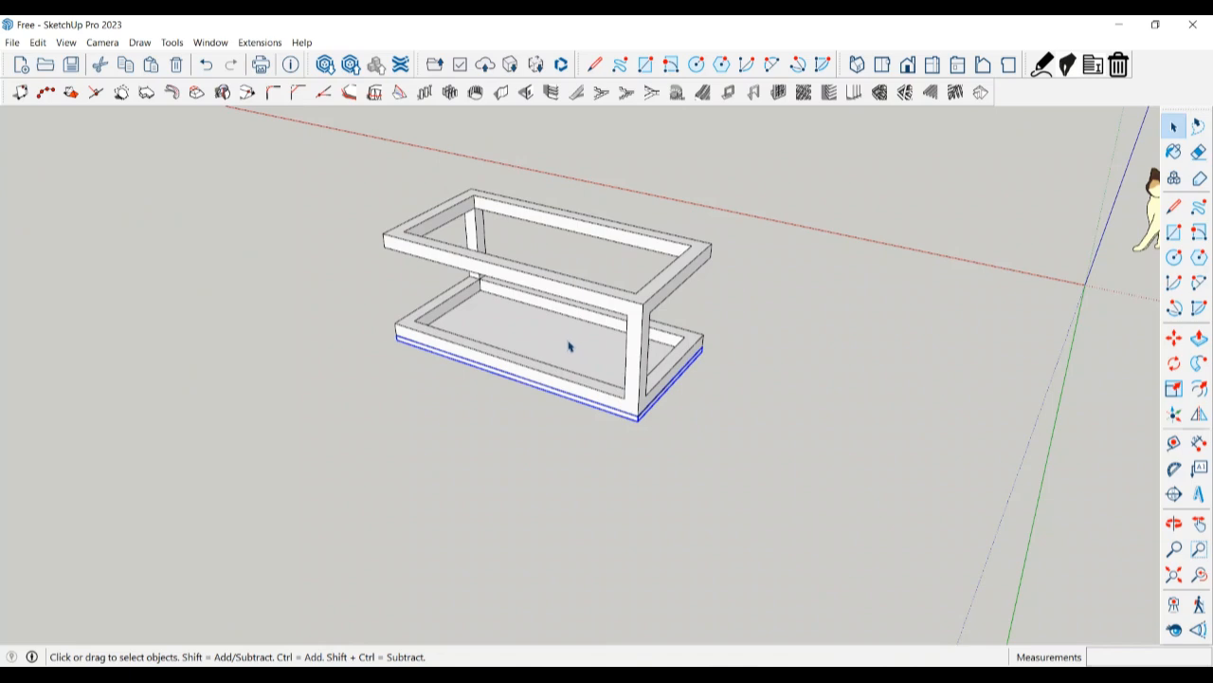
middle_click_drag(568, 354, 605, 365)
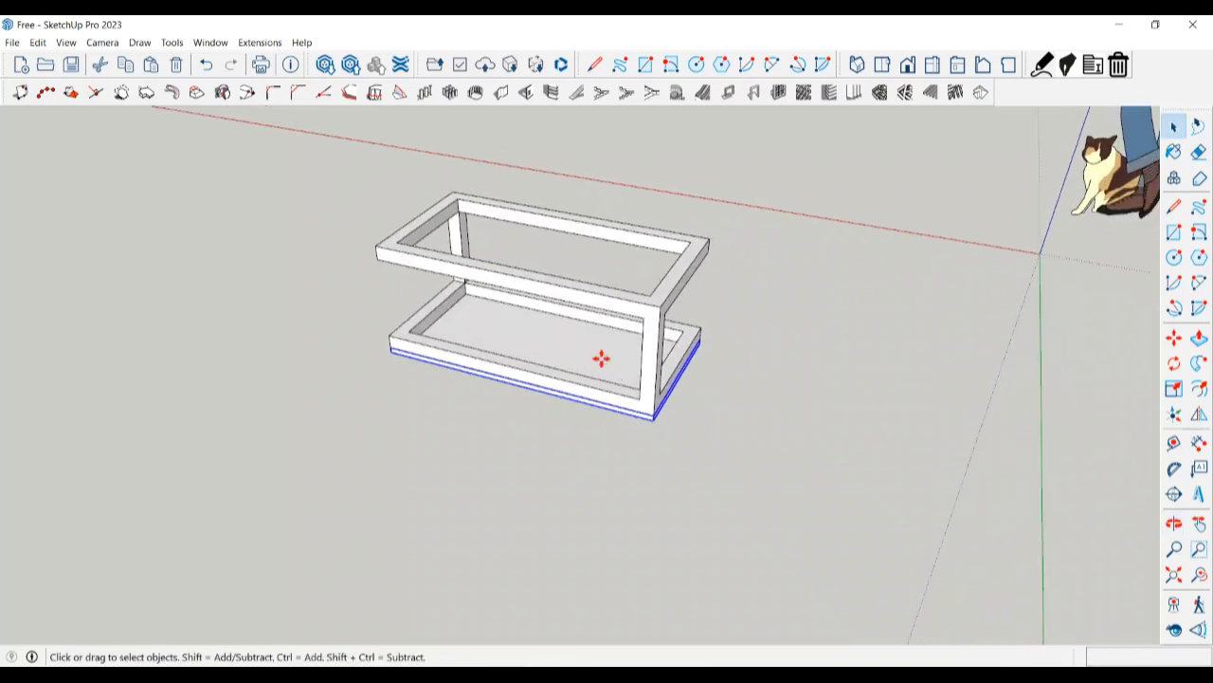
key("m")
scroll(660, 426, "up", 3)
left_click(657, 425)
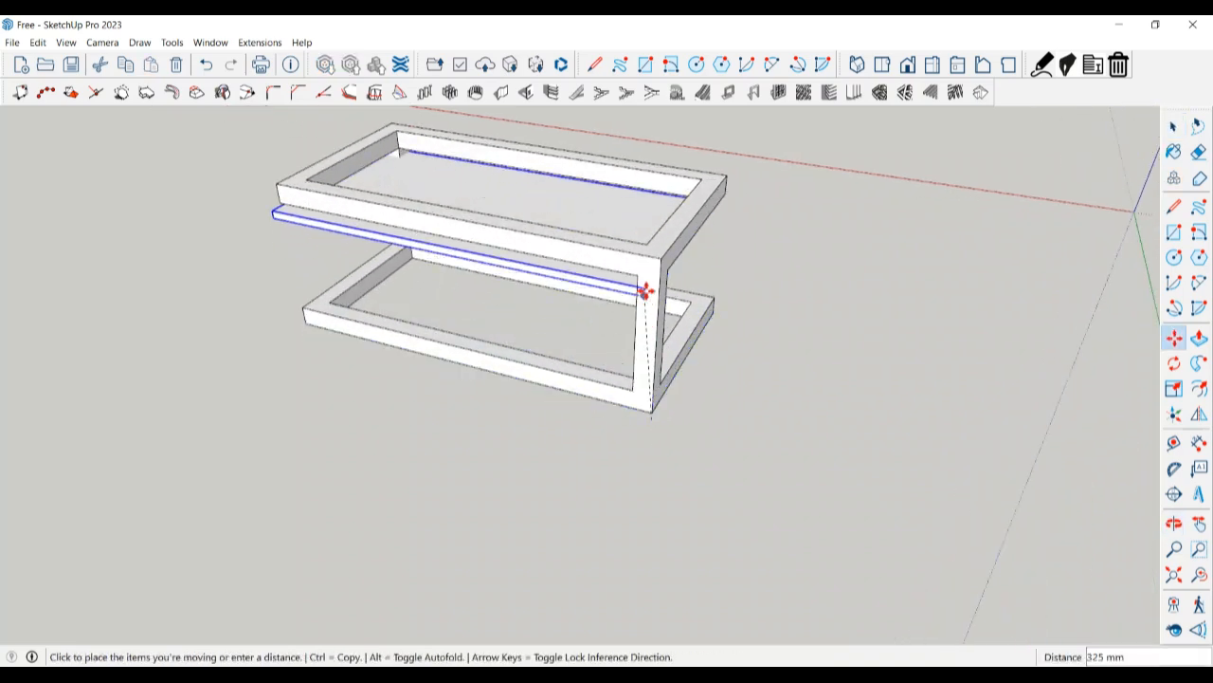
left_click(662, 261)
middle_click_drag(664, 275, 466, 306)
key("space")
Open the slab for editing and push its two adjacent near side faces inward by 50 mm each.
scroll(593, 280, "up", 1)
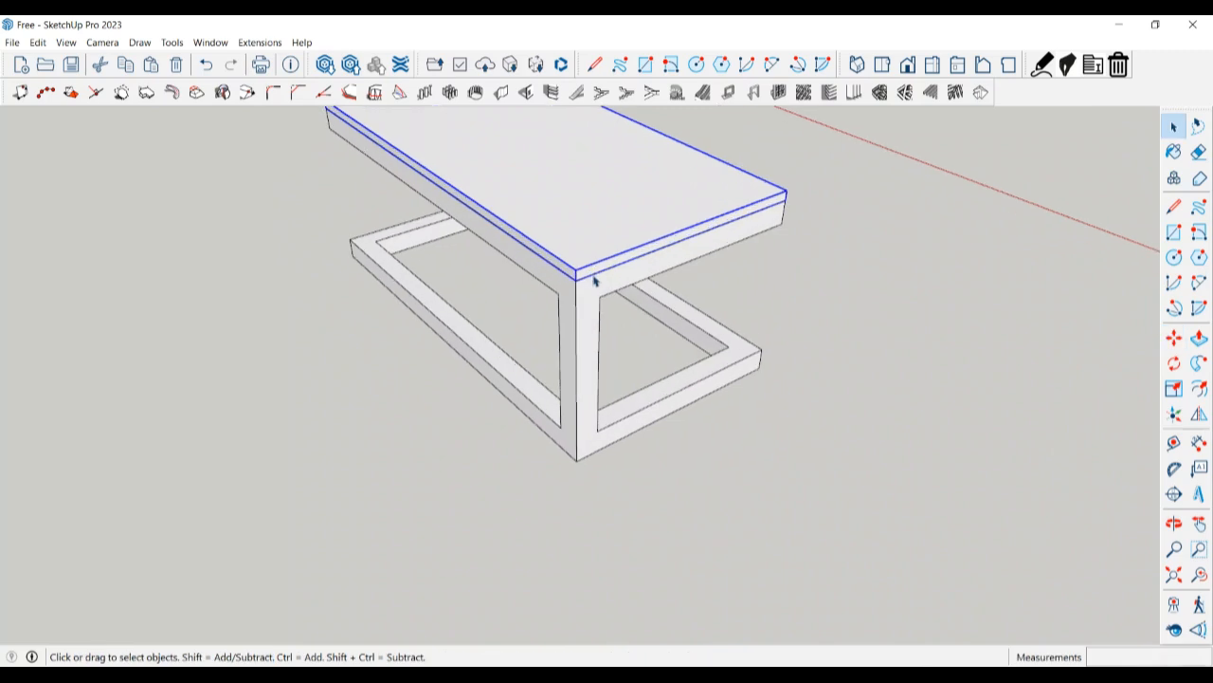
scroll(593, 277, "up", 1)
triple_click(600, 266)
key("p")
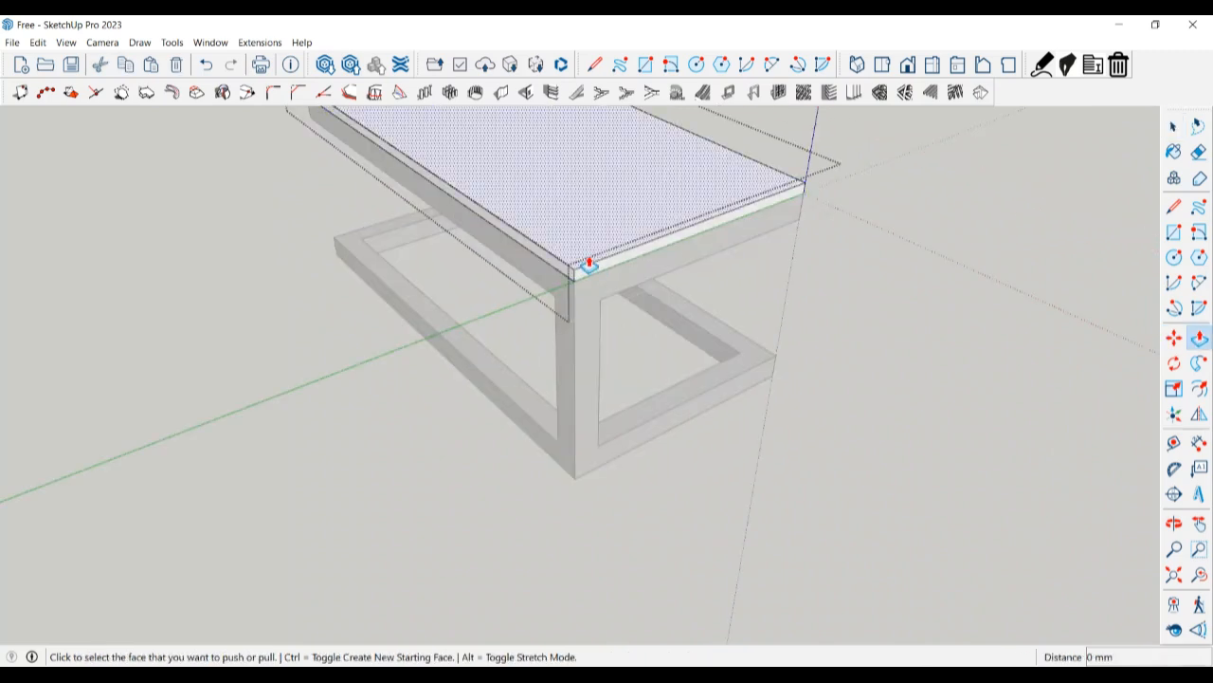
left_click(585, 265)
type("5")
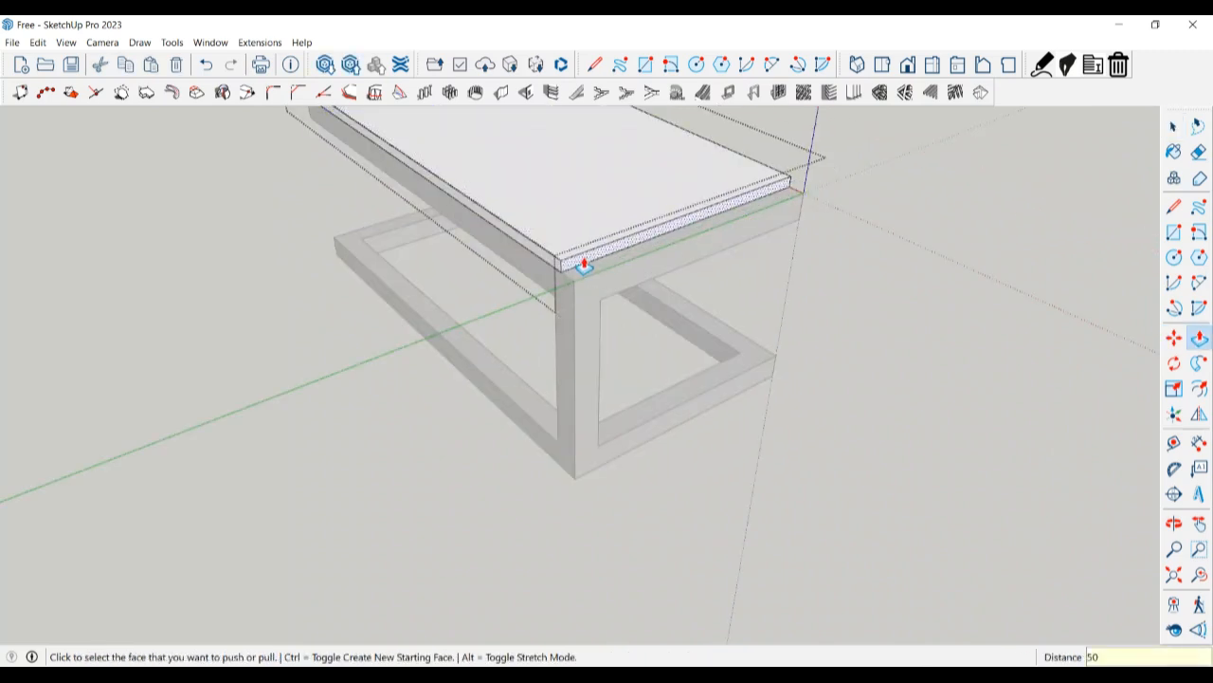
type("0")
key("Return")
left_click(544, 264)
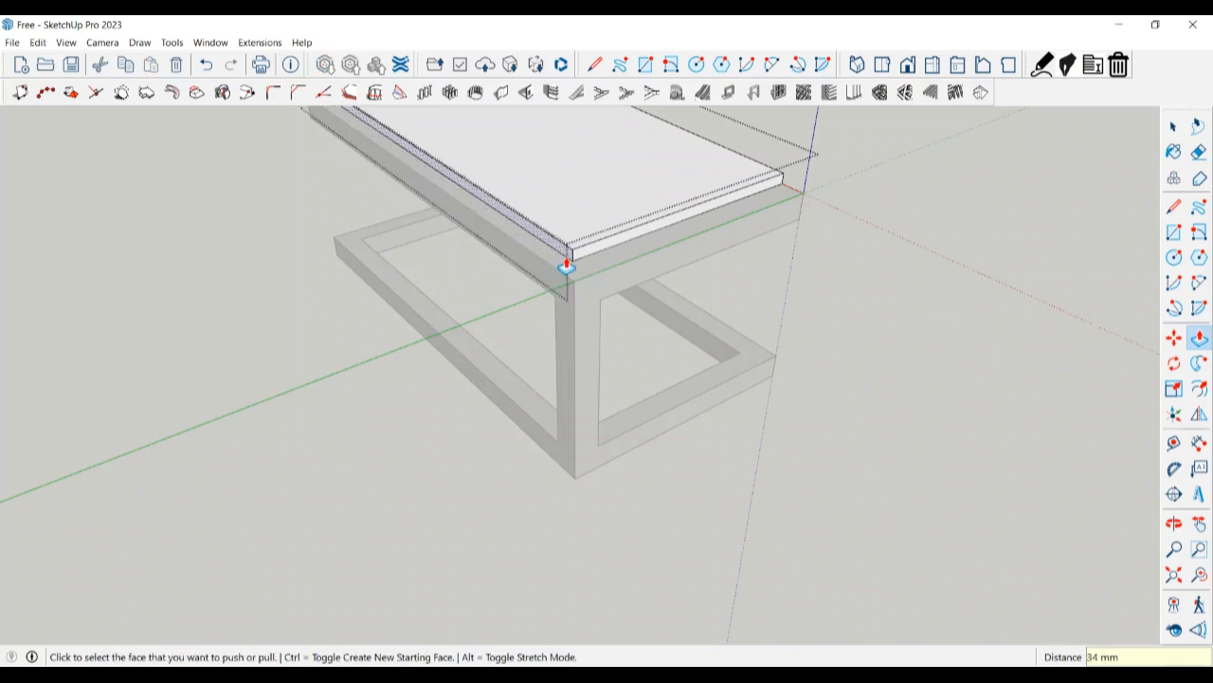
left_click(567, 266)
type("50")
key("Return")
Push the slab's remaining two side faces inward by 50 mm each and leave its editing mode.
middle_click_drag(567, 266, 194, 365)
middle_click_drag(710, 364, 784, 461)
left_click(683, 361)
type("50")
key("Return")
left_click(763, 548)
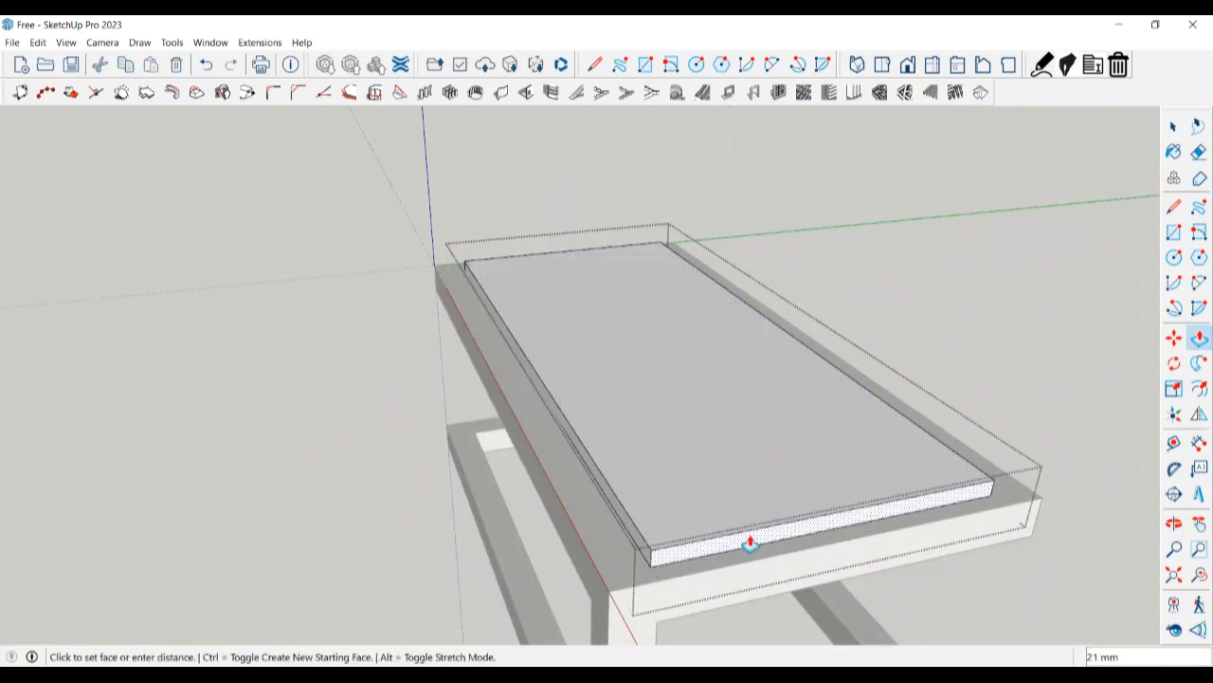
left_click(750, 544)
type("50")
key("Return")
key("space")
left_click(906, 444)
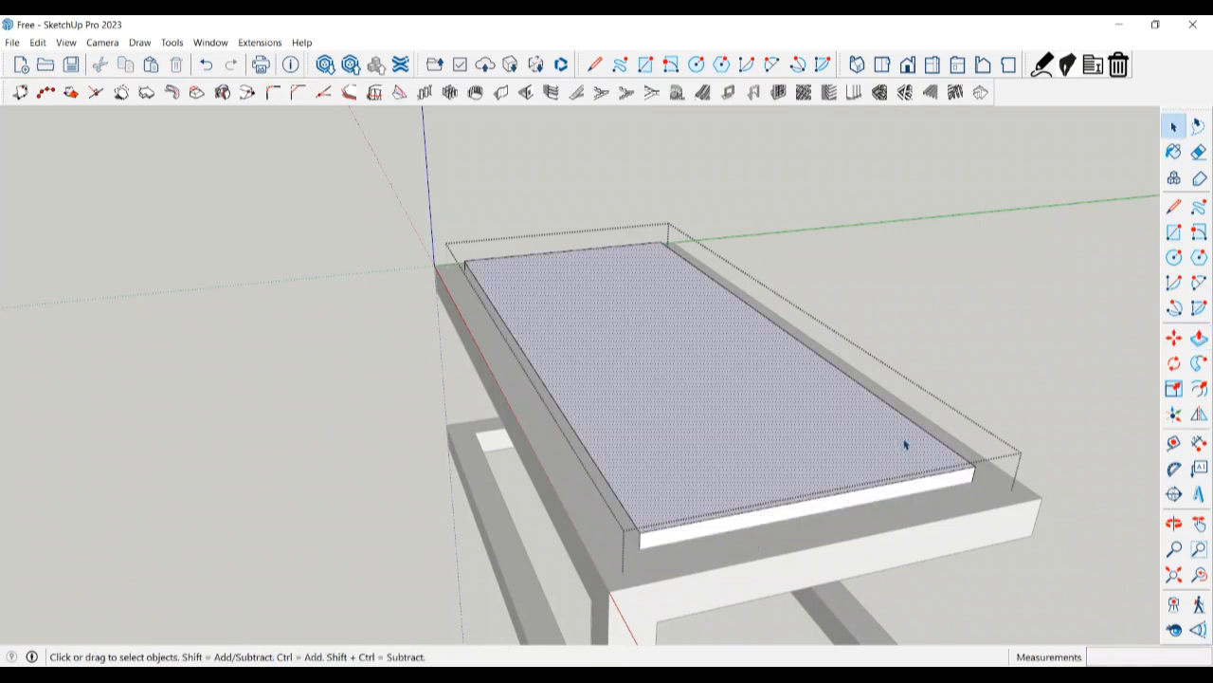
left_click(1005, 407)
Move the slab straight down into the upper frame until its top face is flush with the frame's top.
middle_click_drag(1005, 408, 882, 503)
left_click(872, 561)
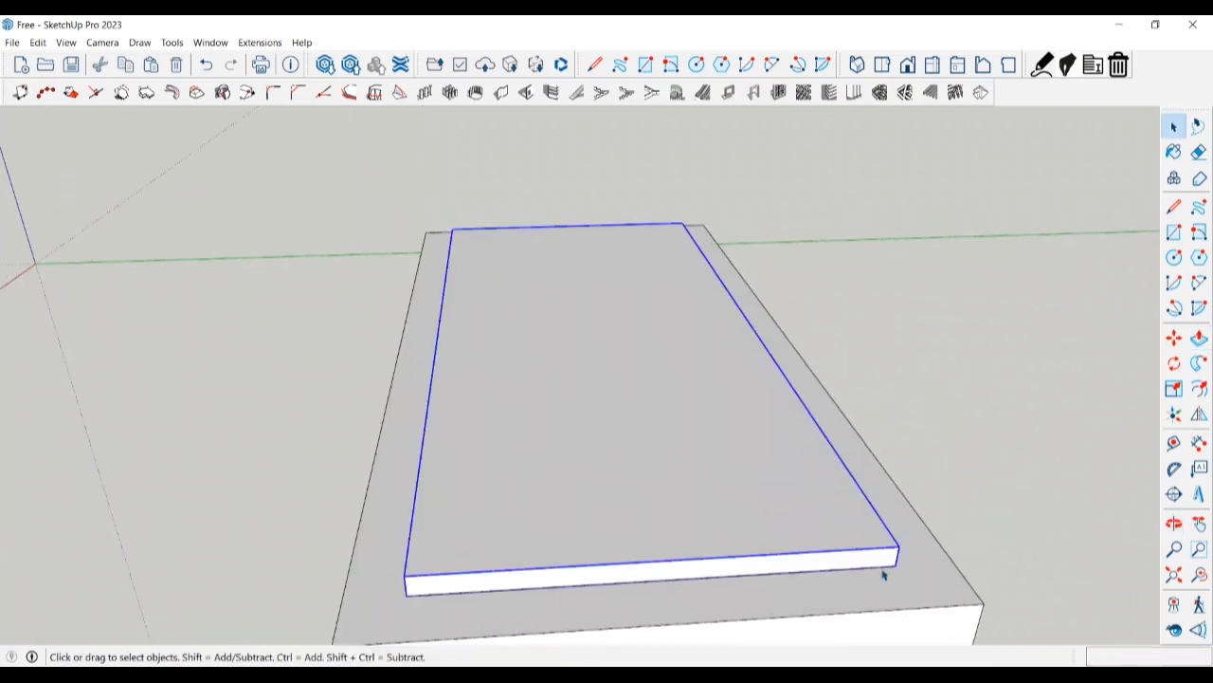
key("m")
left_click(896, 546)
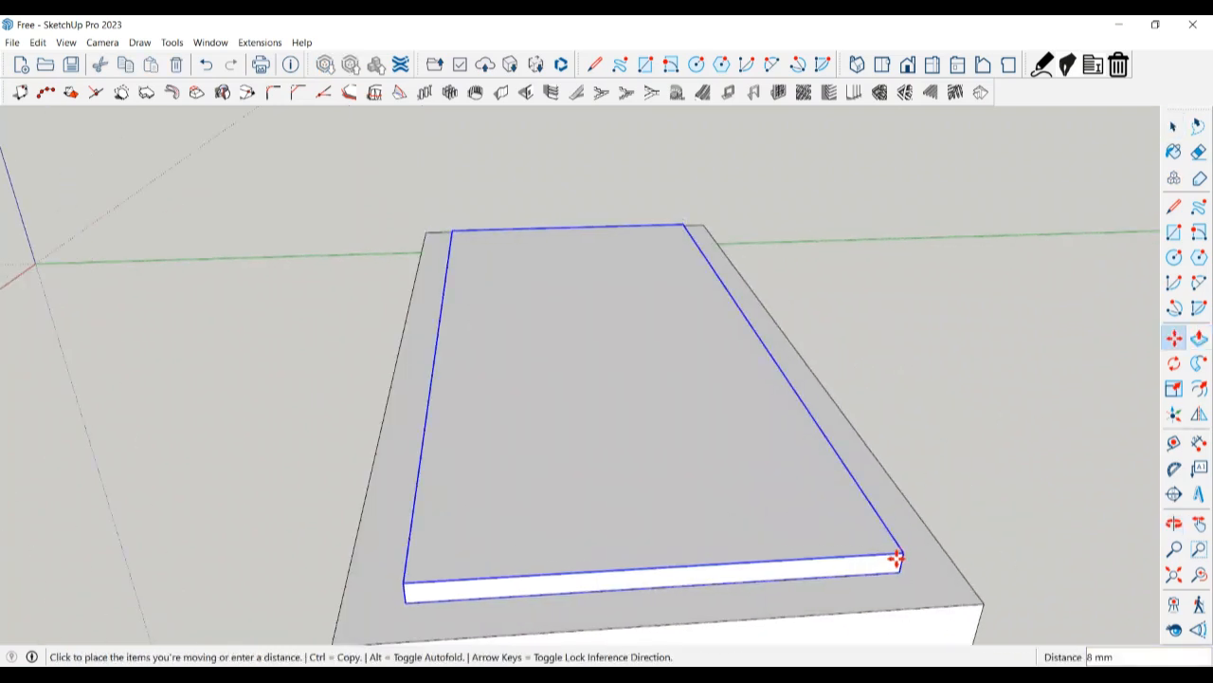
left_click(895, 564)
key("space")
Copy the slab 350 mm down into the lower frame, using matching frame corners as reference points.
scroll(872, 565, "down", 3)
middle_click_drag(713, 555, 864, 437)
scroll(865, 437, "down", 2)
key("m")
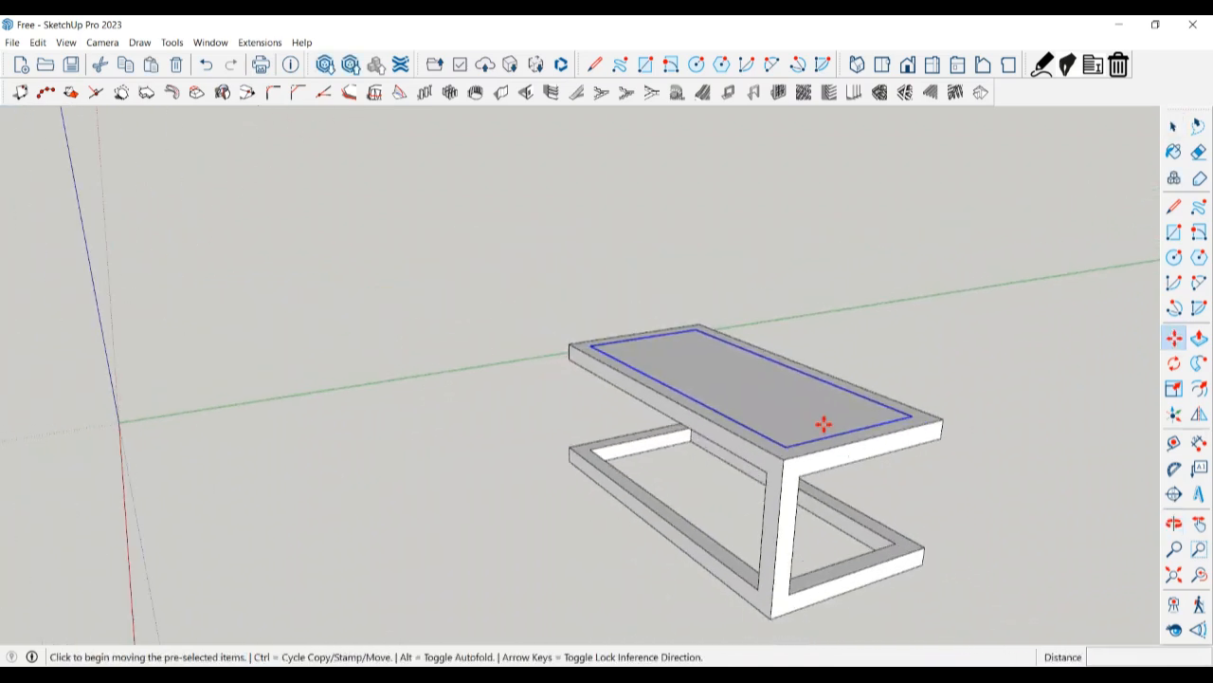
scroll(858, 432, "up", 2)
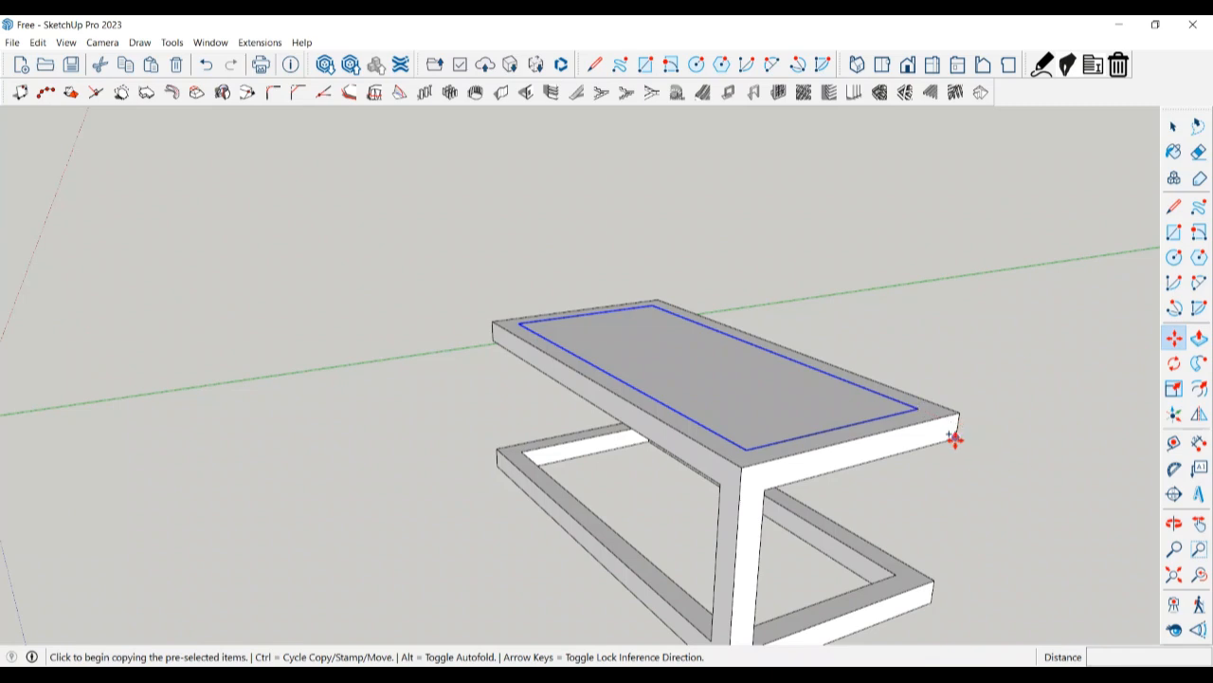
left_click(955, 439)
scroll(943, 493, "down", 2)
left_click(937, 556)
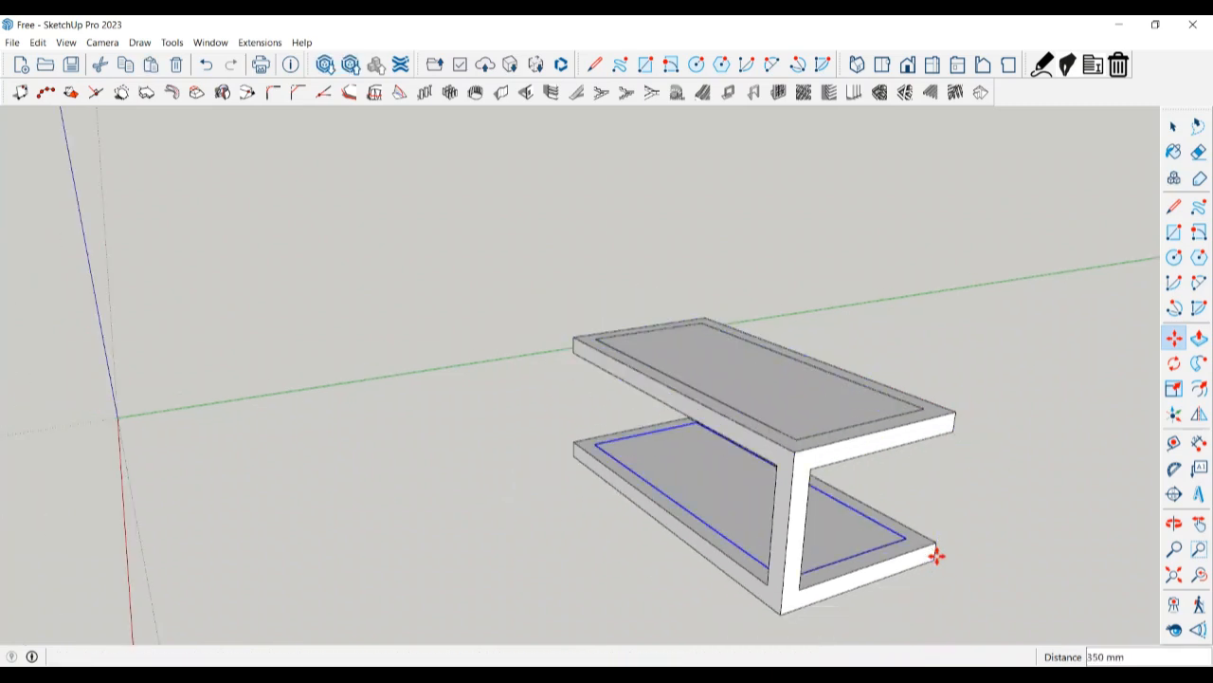
key("space")
Paint the table frame white with Color M00 from the Colors material collection.
scroll(716, 469, "down", 2)
middle_click_drag(466, 521, 598, 486)
key("b")
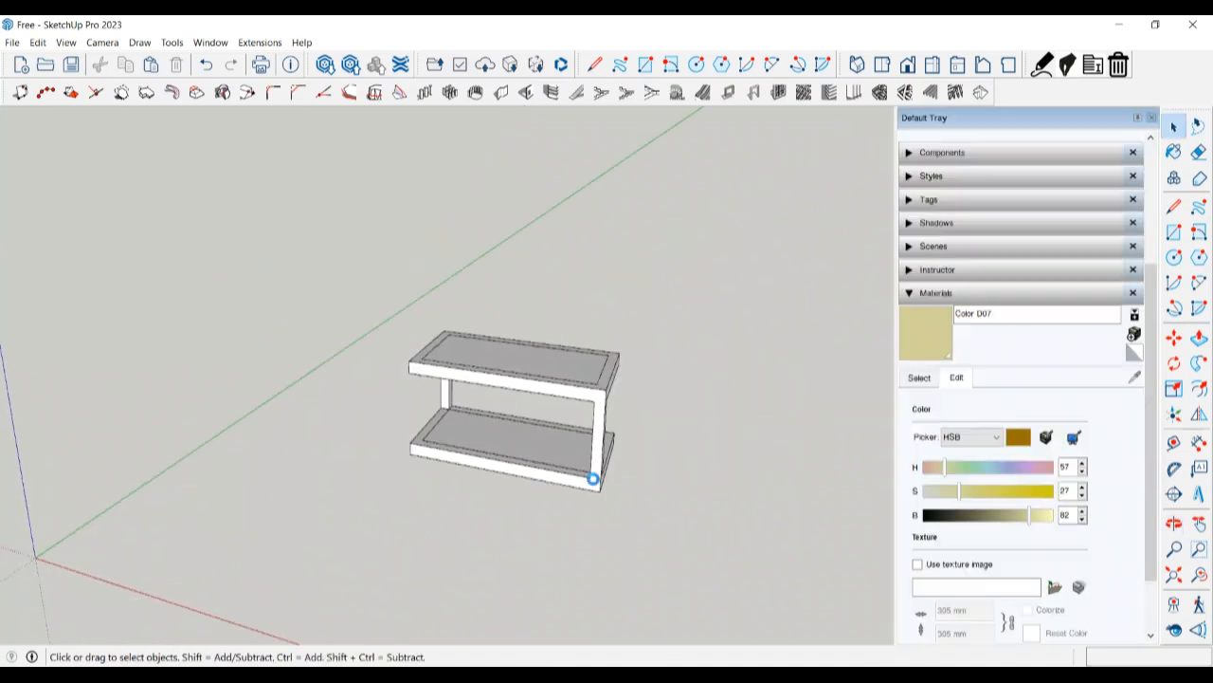
left_click(918, 301)
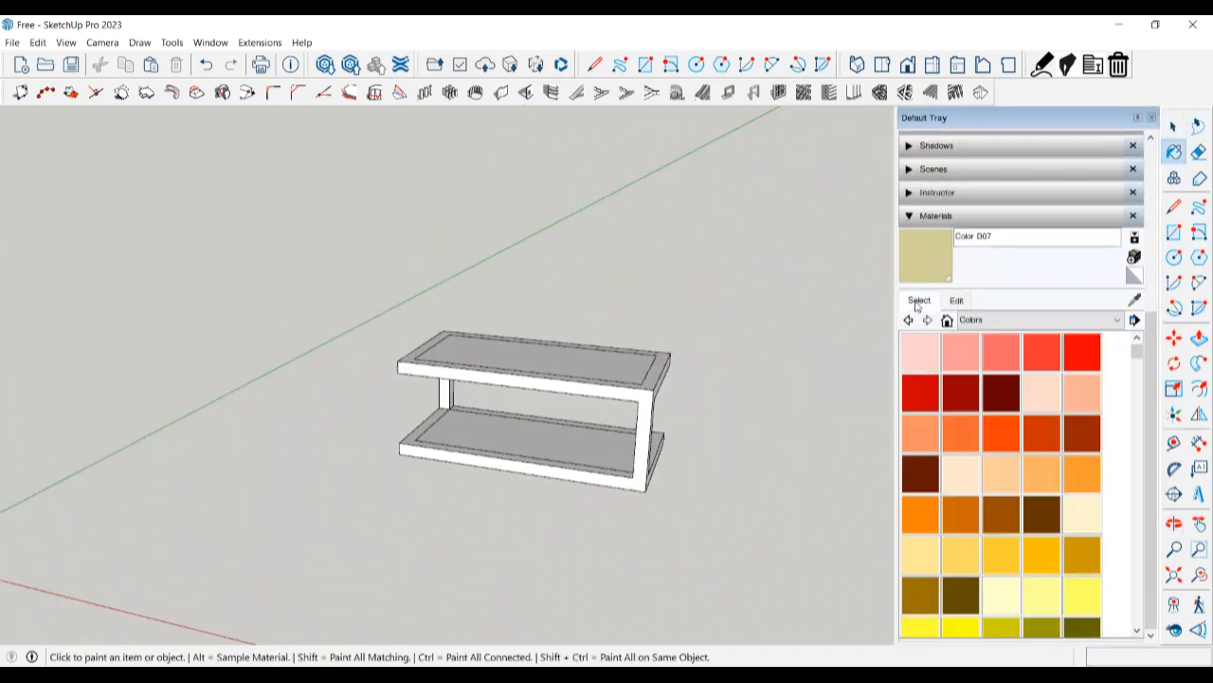
left_click(991, 320)
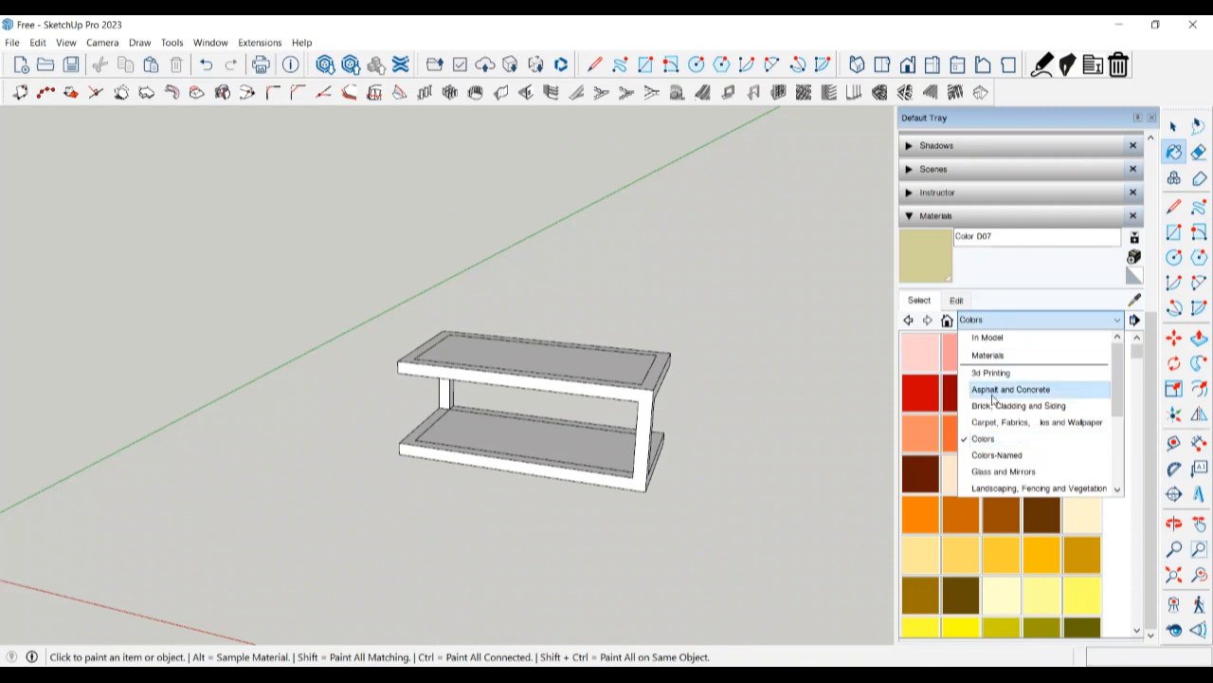
left_click(986, 438)
scroll(1000, 479, "down", 2)
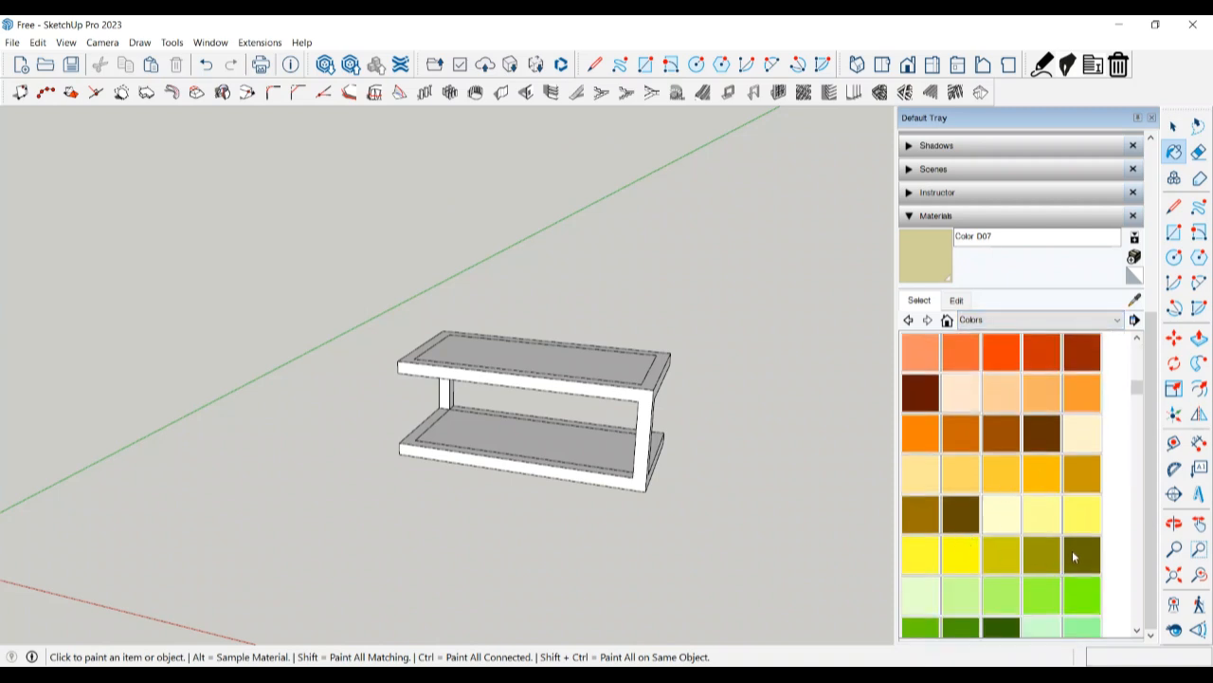
scroll(986, 556, "down", 10)
scroll(984, 474, "up", 2)
left_click(1000, 476)
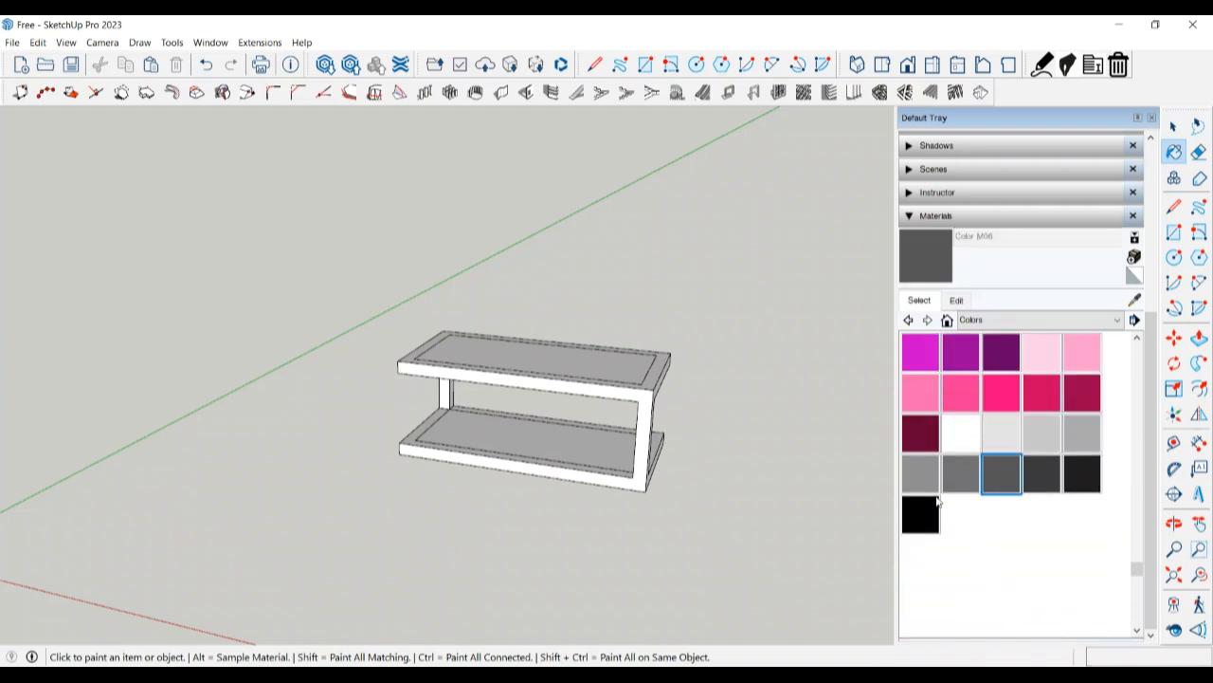
left_click(1001, 437)
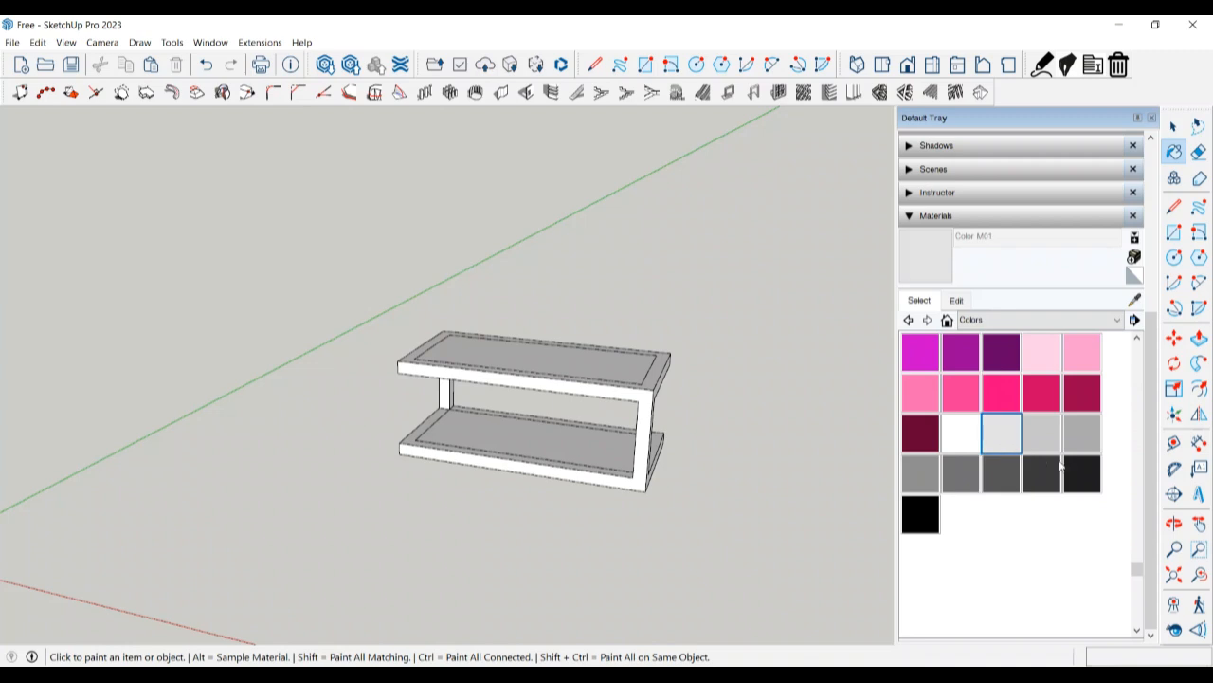
left_click(962, 435)
scroll(648, 456, "up", 1)
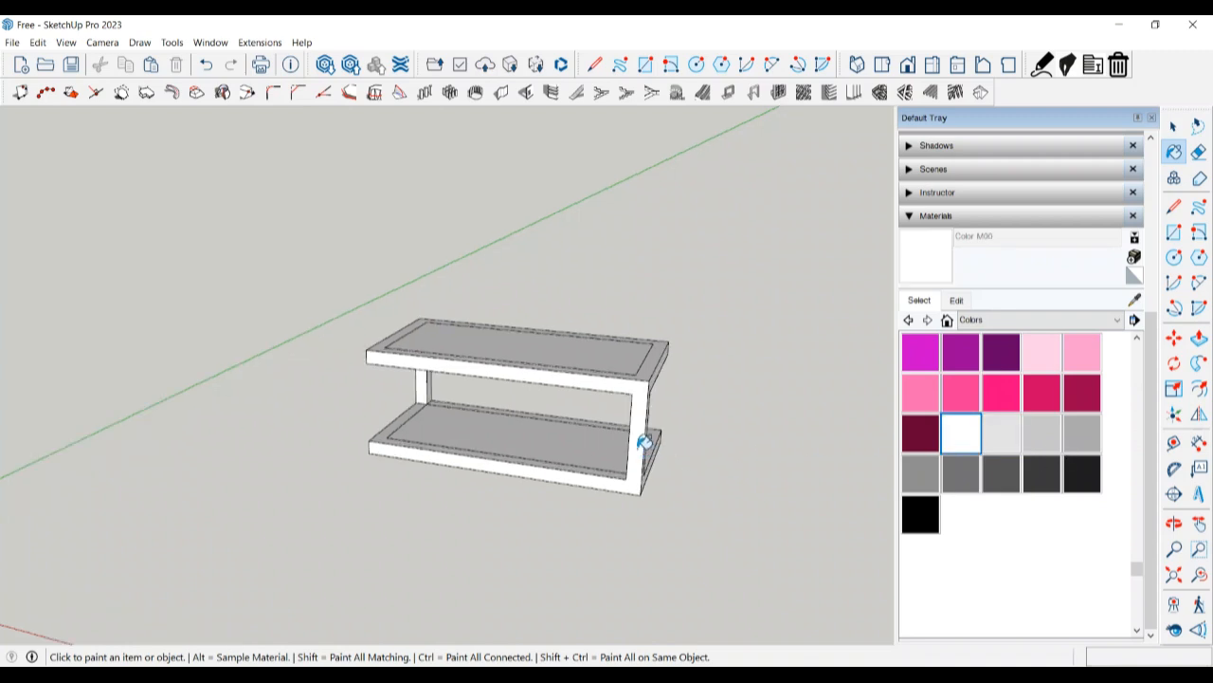
left_click(646, 442)
scroll(649, 417, "up", 1)
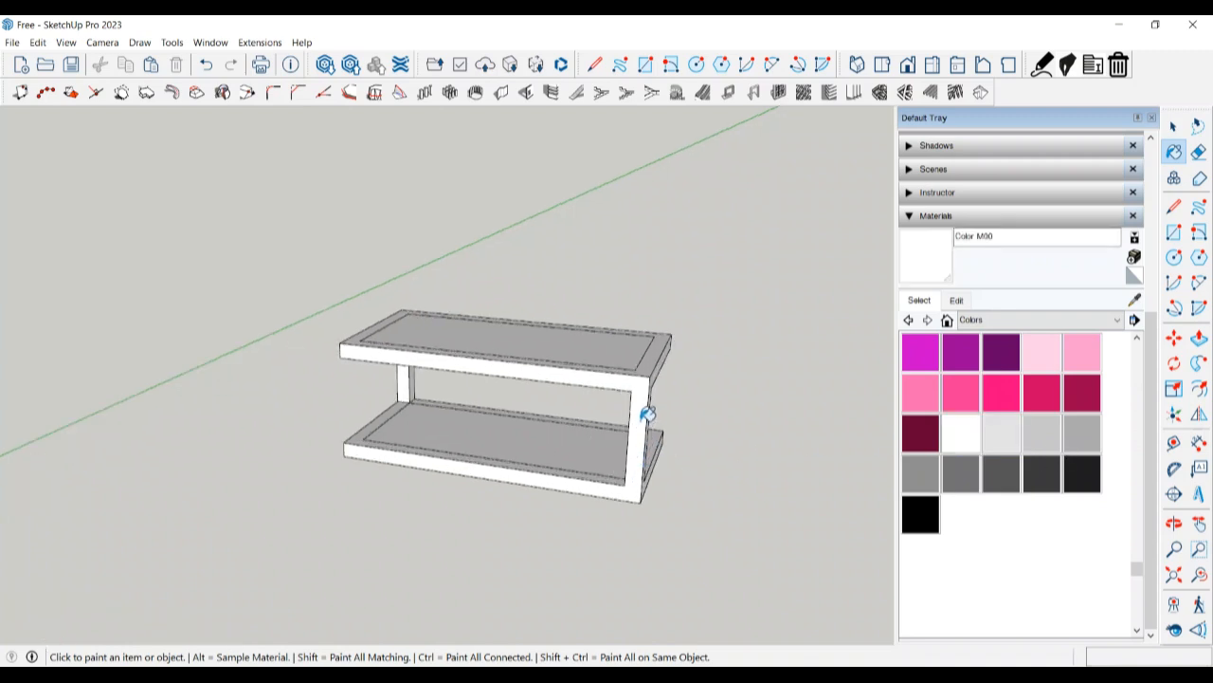
Paint the upper and lower slabs with Wood Floor Light from the Wood material collection.
left_click(997, 320)
scroll(992, 472, "down", 3)
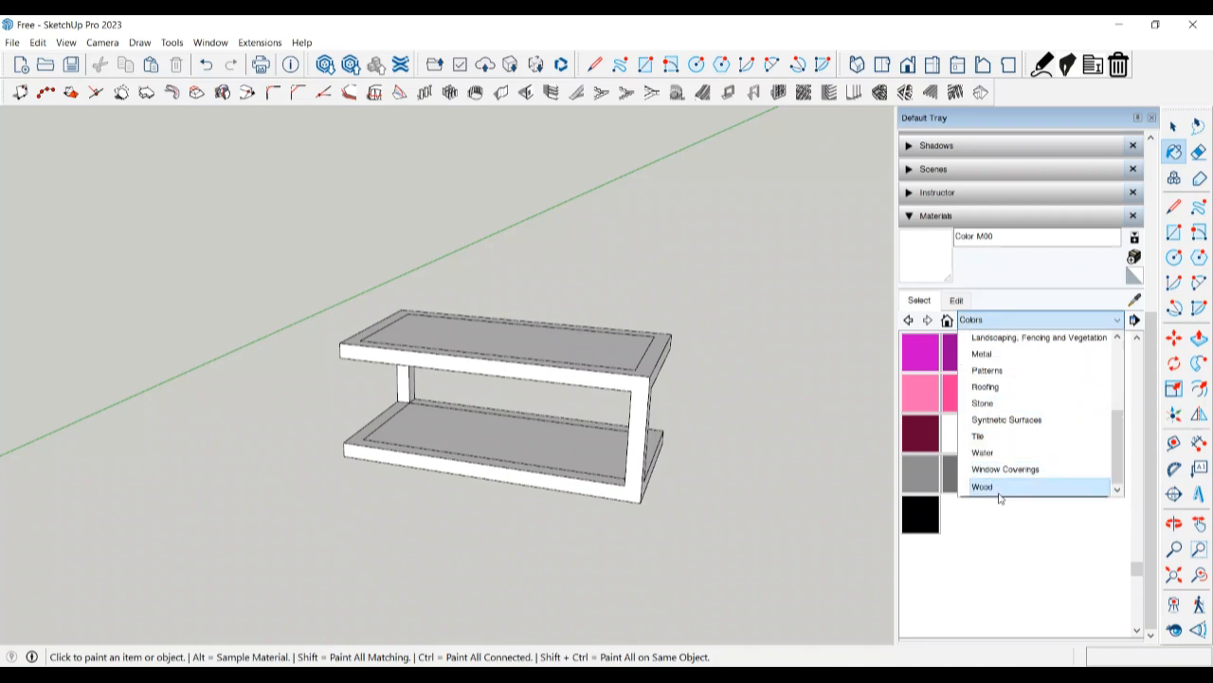
left_click(1003, 488)
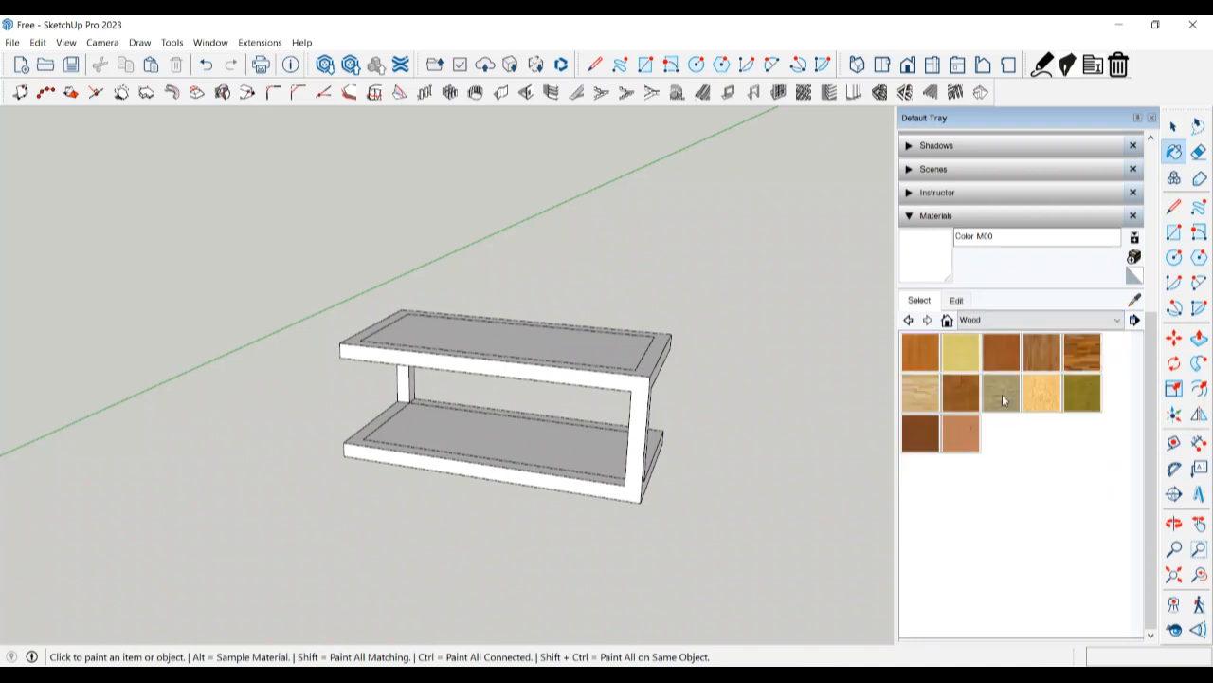
left_click(920, 403)
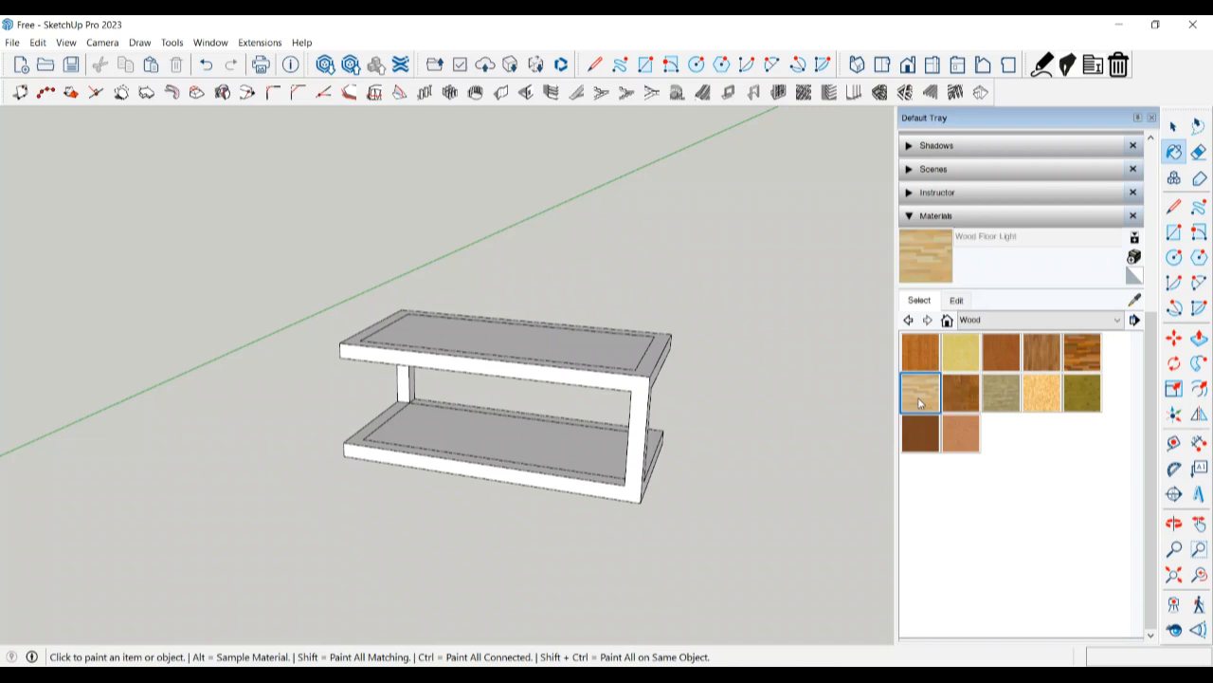
left_click(576, 344)
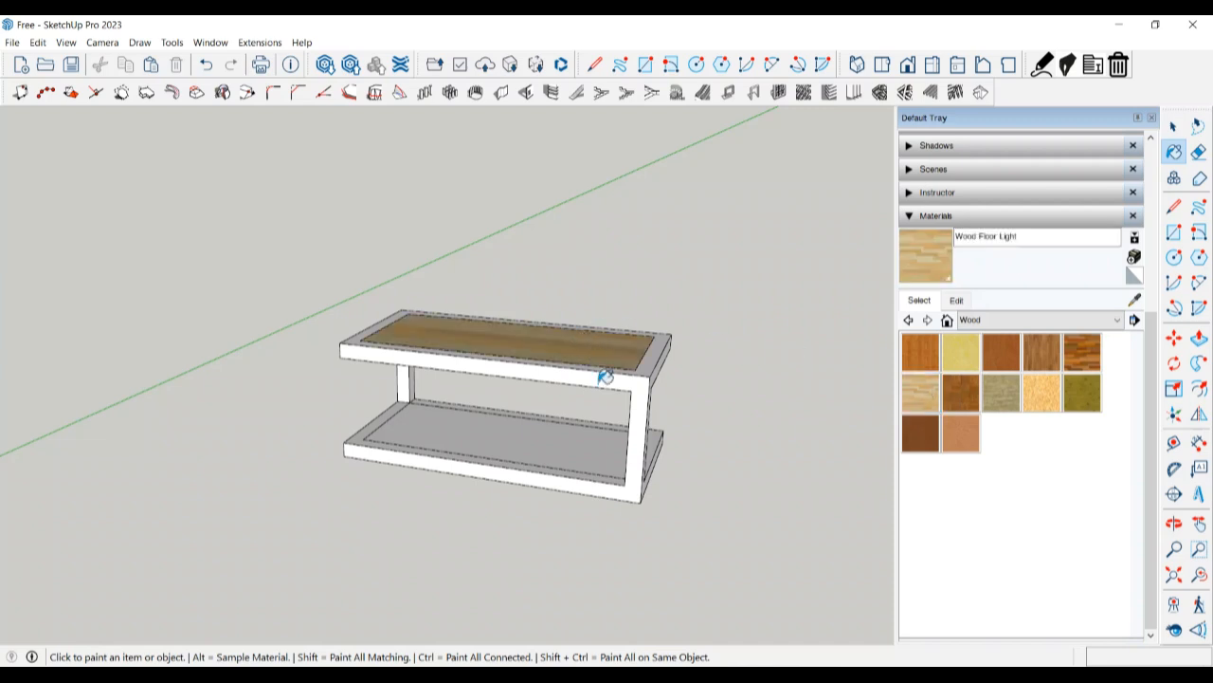
left_click(582, 445)
middle_click_drag(578, 442, 580, 466)
key("space")
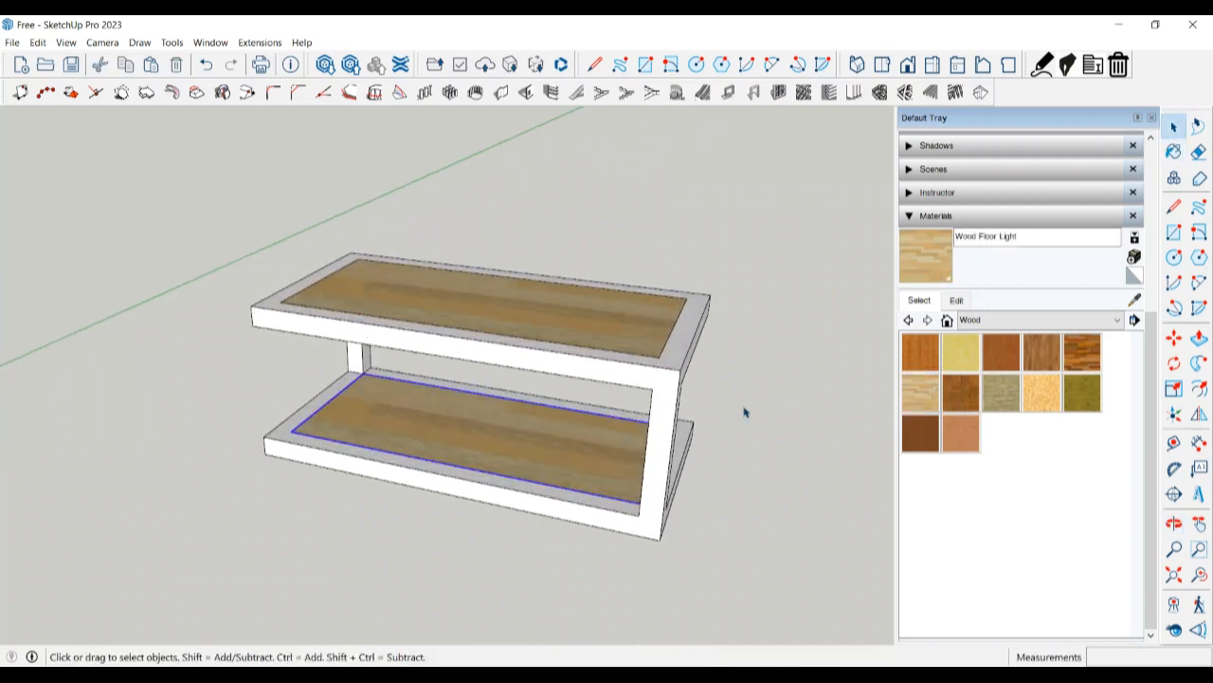
Adjust the Wood Floor Light colour to hue 62, saturation 15 and brightness 76.
left_click(958, 301)
mouse_move(940, 404)
left_mouse_down()
mouse_move(927, 393)
mouse_move(958, 401)
mouse_move(944, 419)
left_mouse_up()
left_click_drag(1028, 448, 1023, 453)
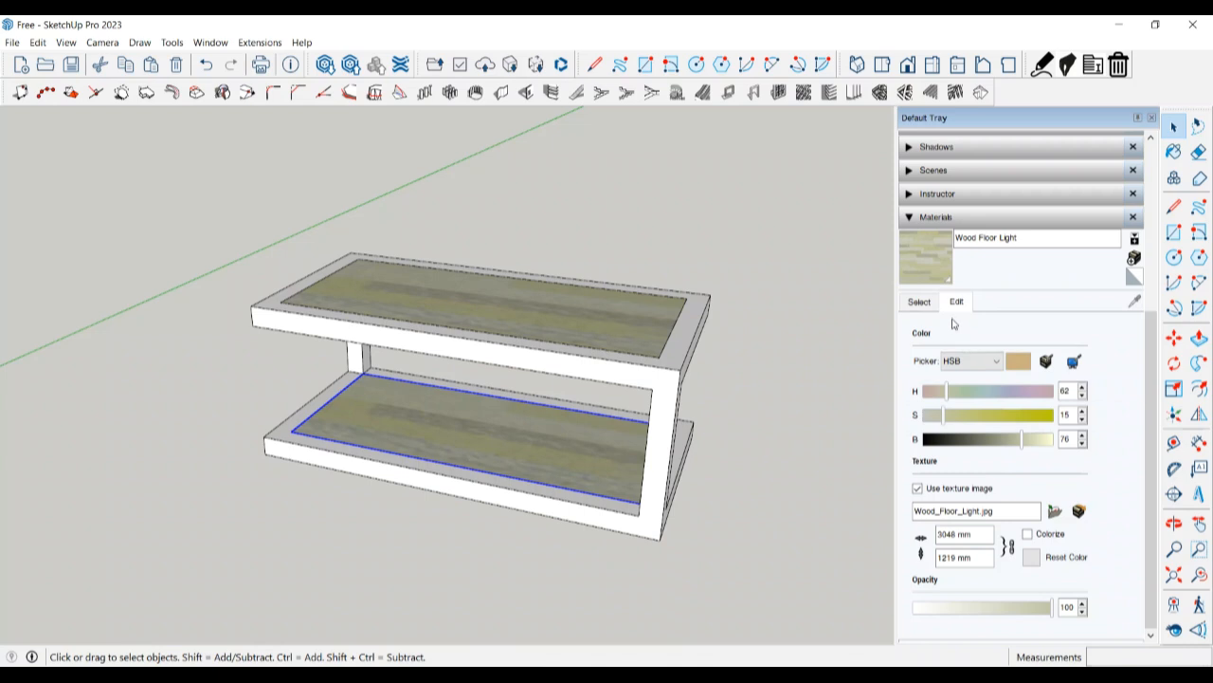
Repaint both slabs with Wood Veneer 01 from the Wood collection.
left_click(920, 301)
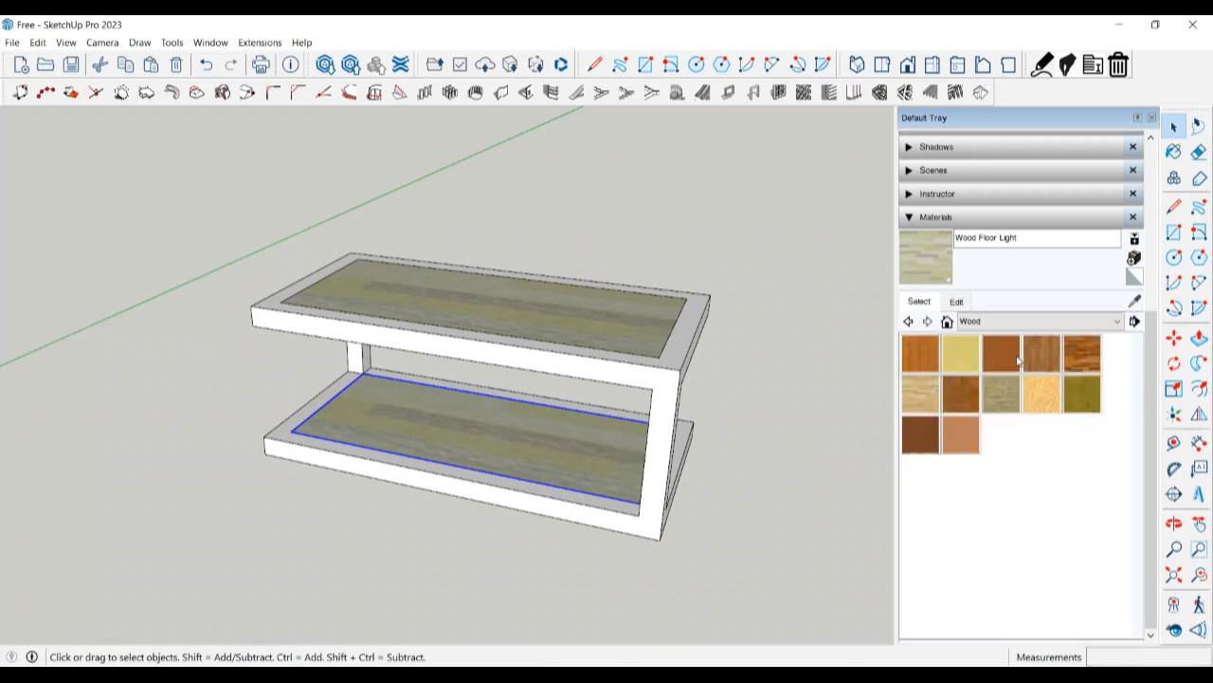
left_click(918, 444)
left_click(588, 315)
left_click(596, 432)
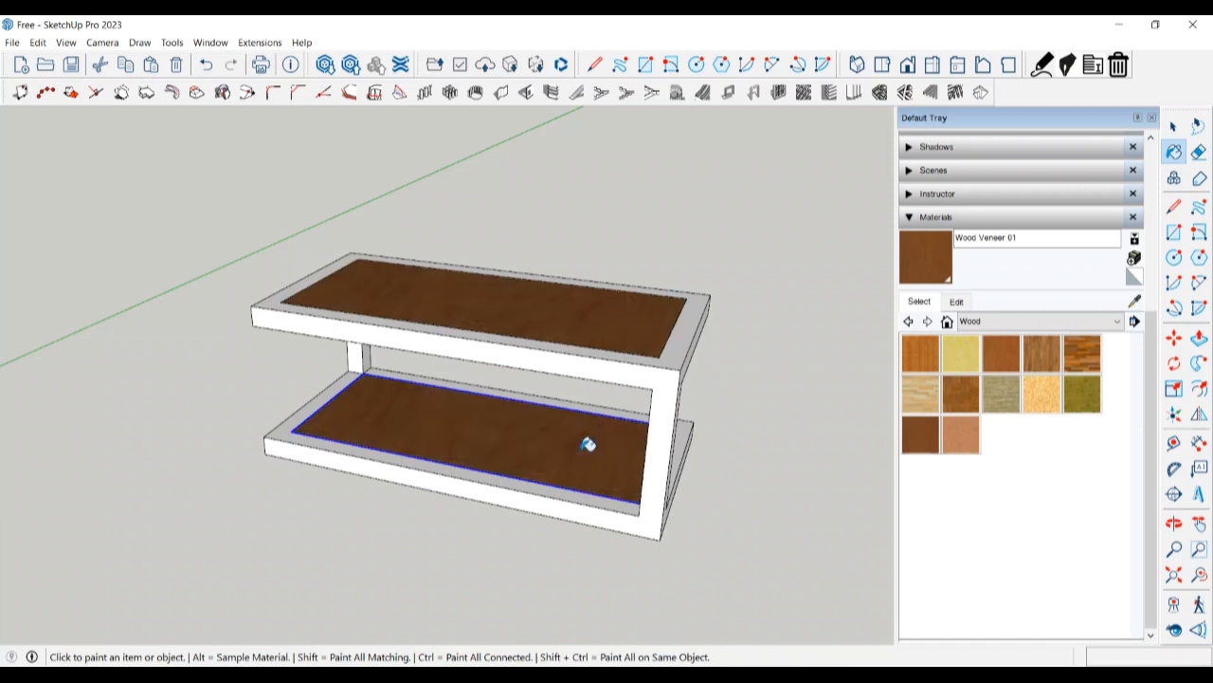
Repaint the upper and lower slabs with Wood Cherry Original.
left_click(1012, 355)
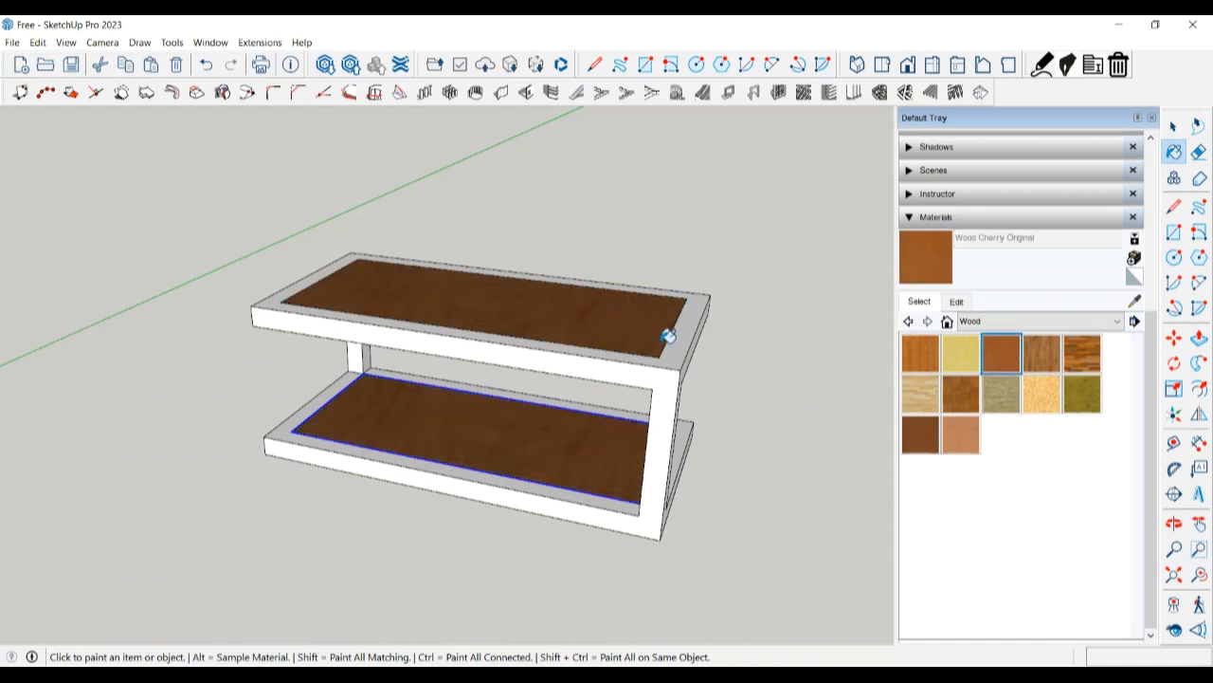
left_click(646, 324)
left_click(606, 446)
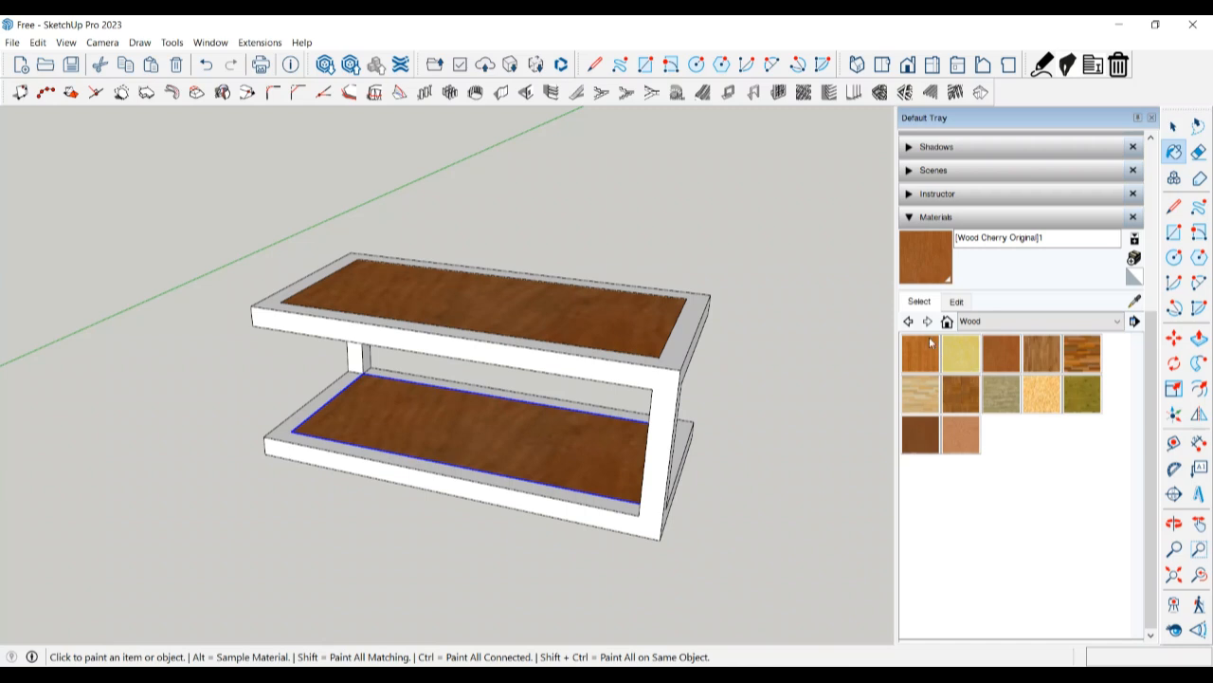
Set the slabs' cherry wood material to hue 30 and brightness 66, and close the materials tray.
key("space")
left_click(956, 303)
left_click_drag(935, 396, 938, 402)
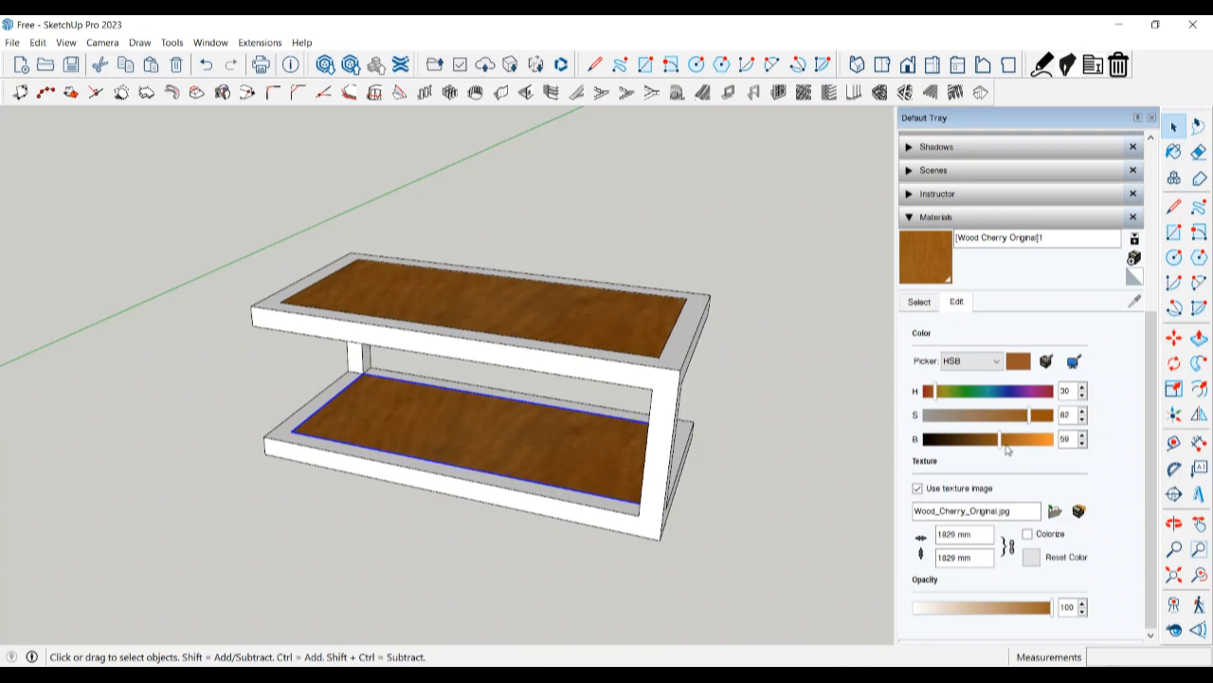
mouse_move(1001, 445)
left_mouse_down()
mouse_move(1018, 449)
mouse_move(1009, 456)
left_mouse_up()
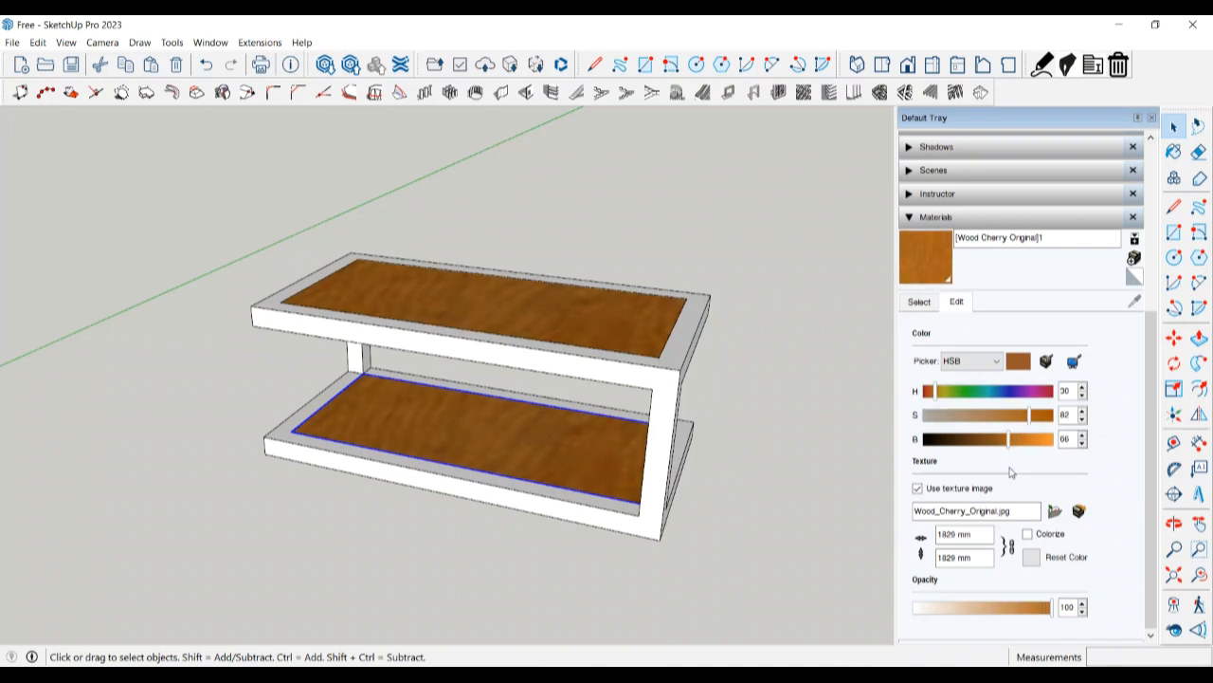
left_click(844, 466)
left_click(1152, 118)
Examine the painted table from several sides and distances.
middle_click_drag(817, 417, 920, 392)
middle_click_drag(371, 435, 379, 488)
scroll(597, 387, "down", 8)
middle_click_drag(701, 349, 412, 465)
scroll(666, 408, "up", 4)
middle_click_drag(666, 409, 601, 409)
scroll(612, 401, "up", 2)
scroll(612, 401, "up", 3)
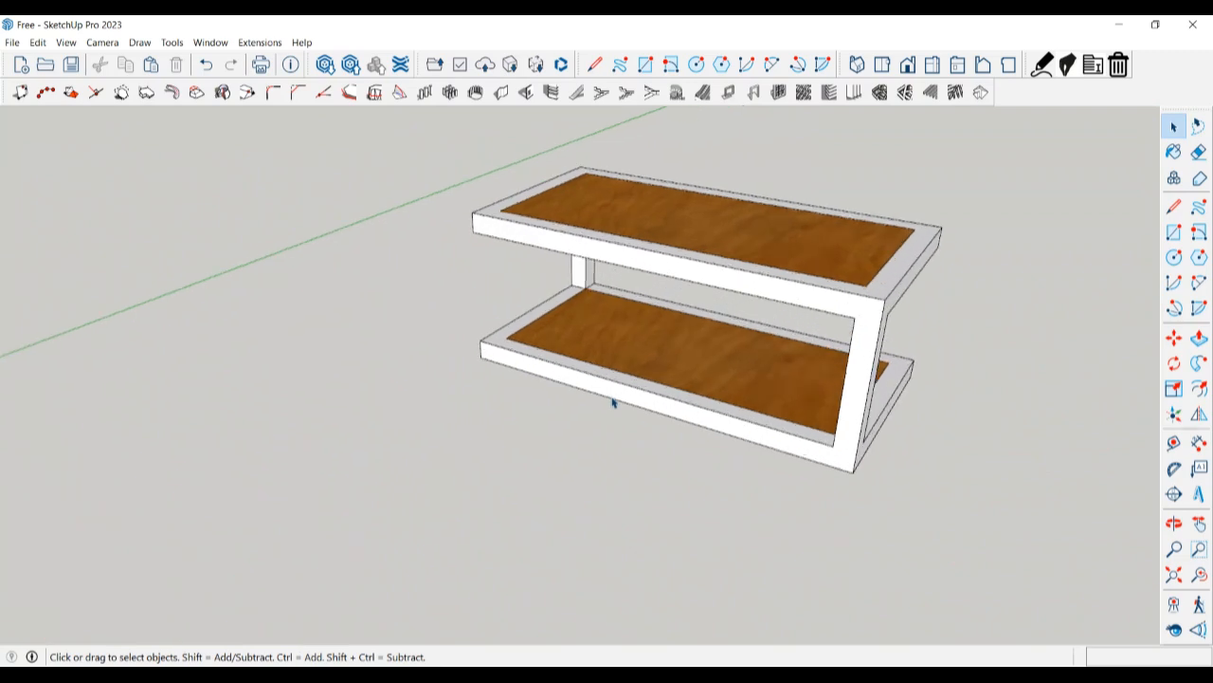
scroll(613, 403, "down", 2)
scroll(634, 418, "down", 1)
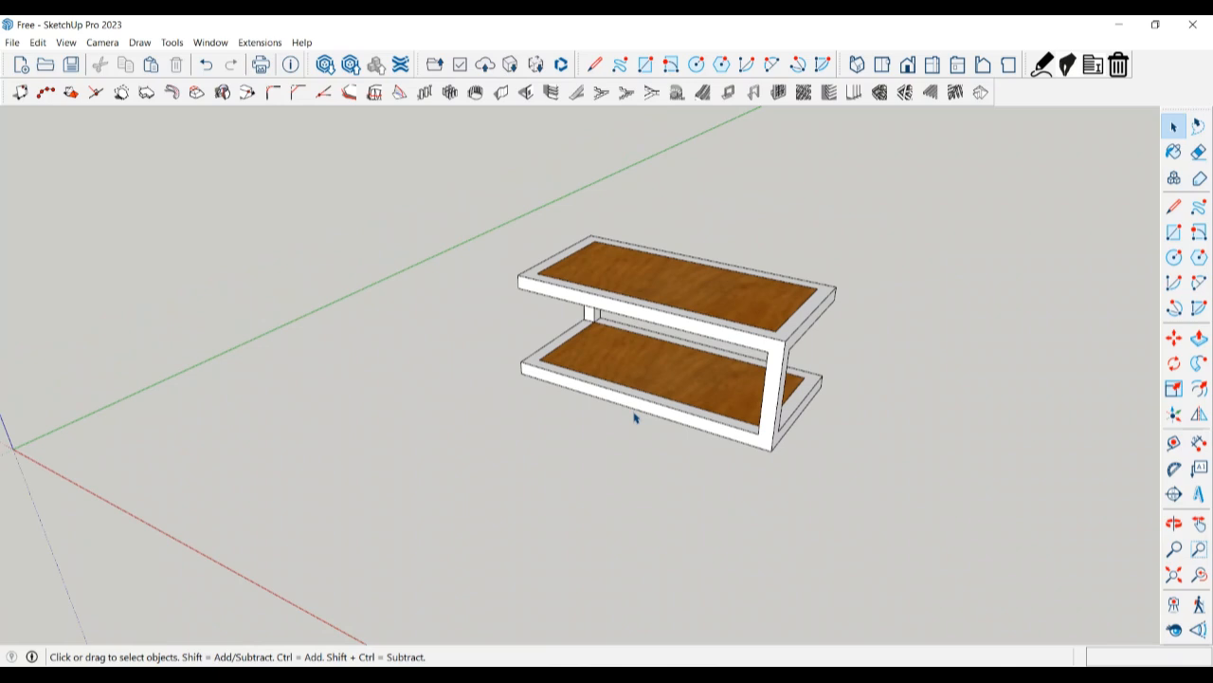
middle_click_drag(759, 428, 804, 402)
Repaint the table's beam frame and legs with Color M08 from the Colors collection.
key("b")
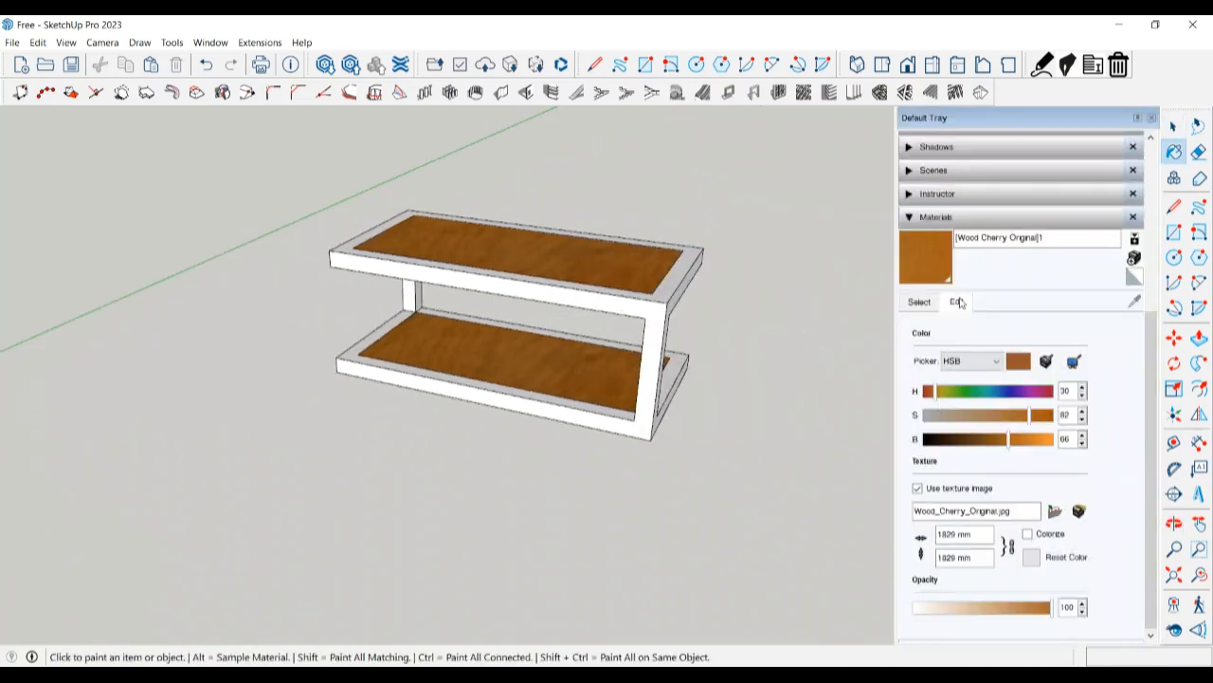
left_click(918, 301)
left_click(982, 322)
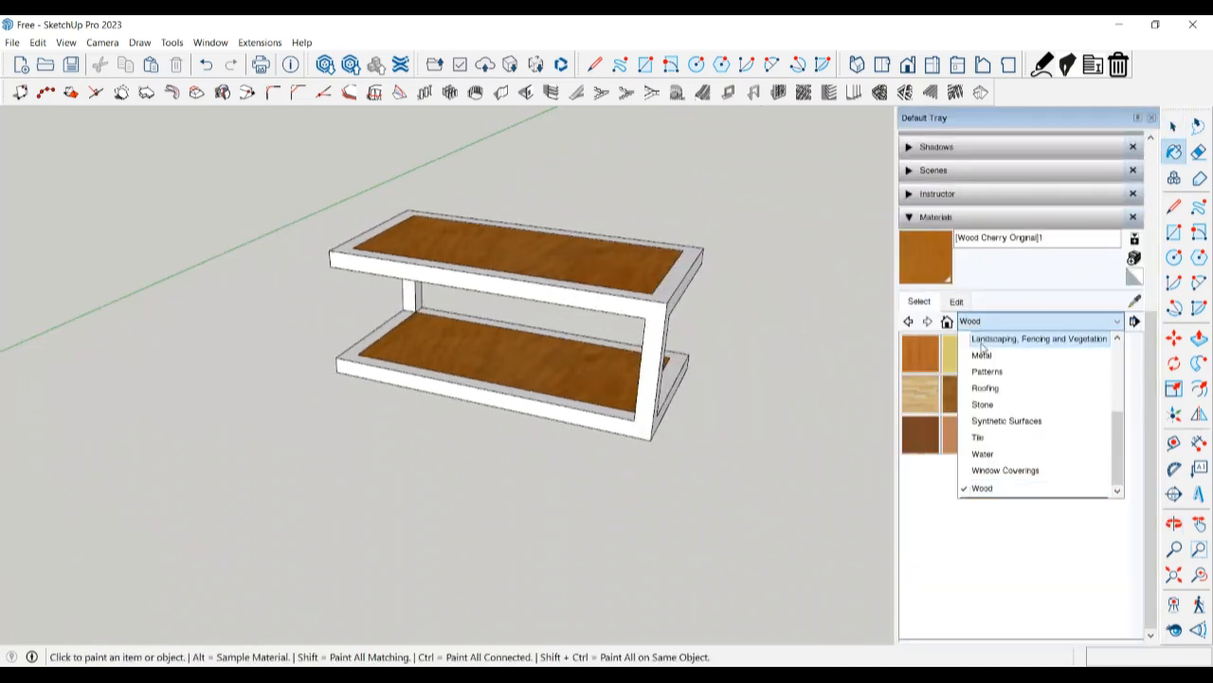
scroll(999, 453, "up", 2)
scroll(998, 446, "up", 2)
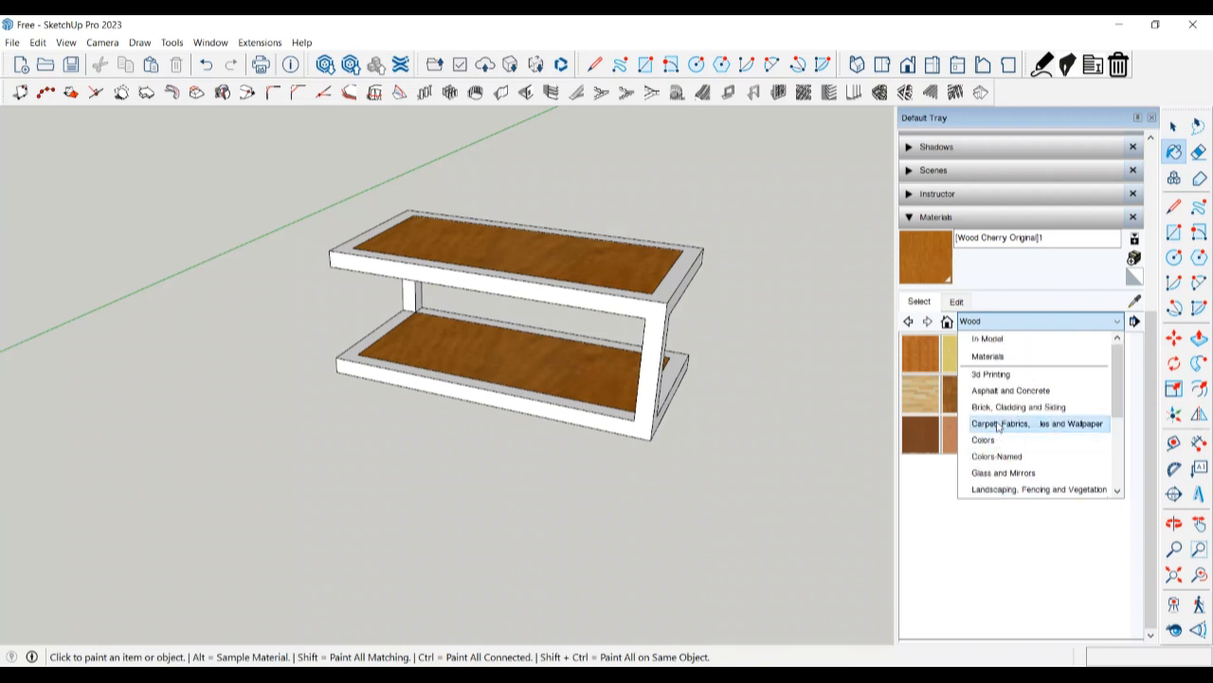
left_click(995, 441)
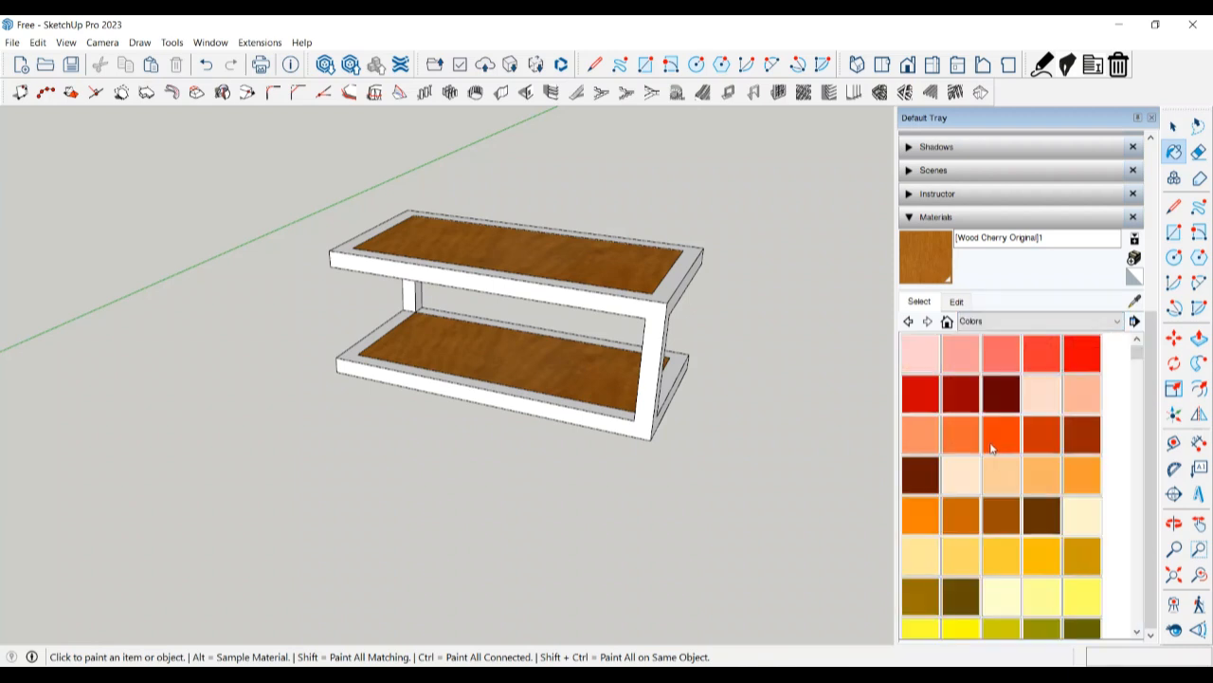
scroll(1026, 548, "down", 10)
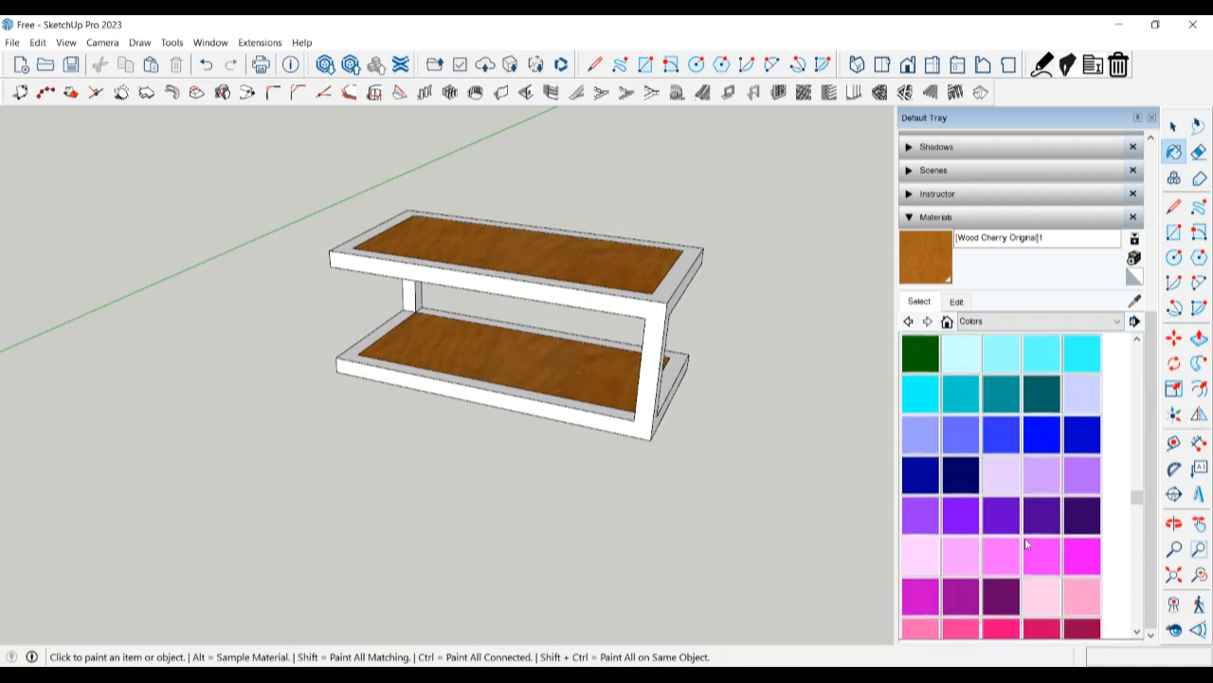
left_click(1082, 516)
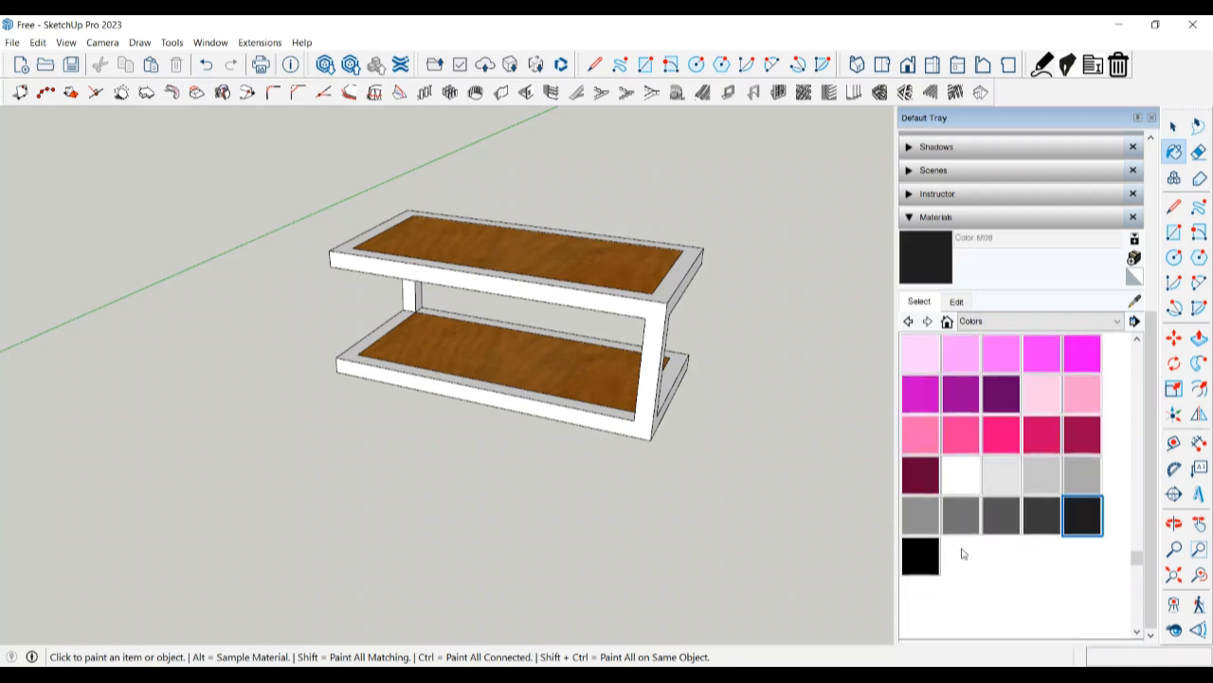
left_click(643, 421)
Set the frame's Color M08 material to saturation 2 and brightness 46, and close the materials tray.
scroll(646, 424, "up", 3)
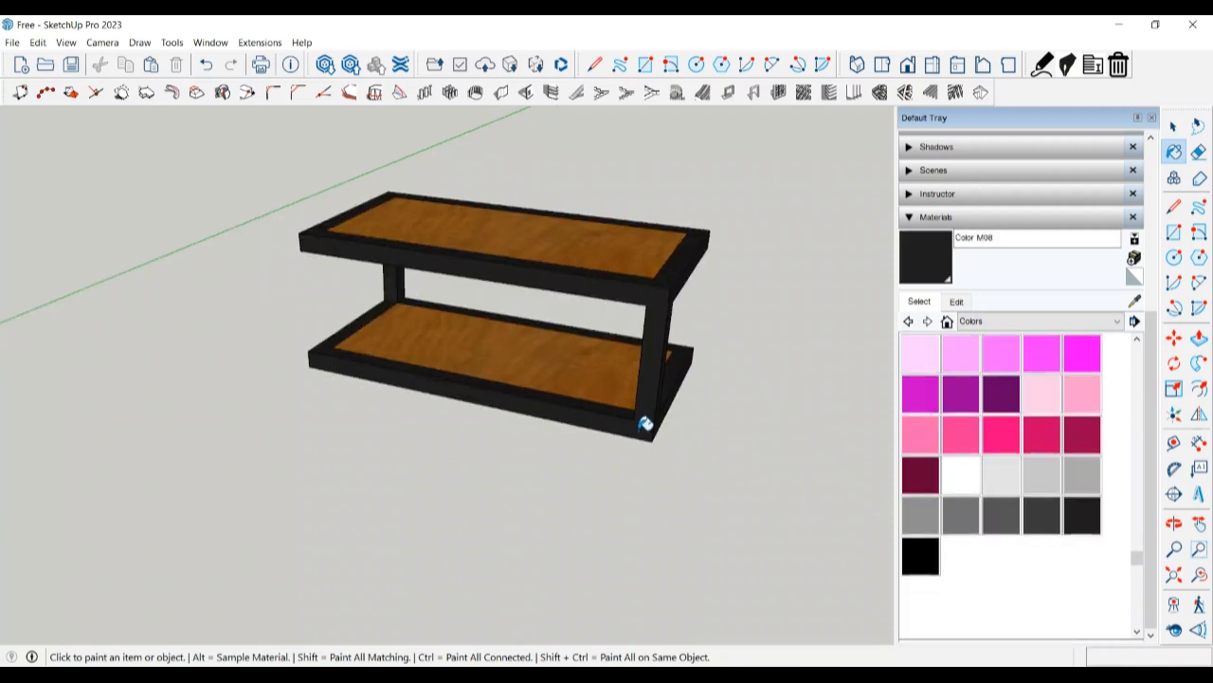
middle_click(644, 426)
left_click(956, 302)
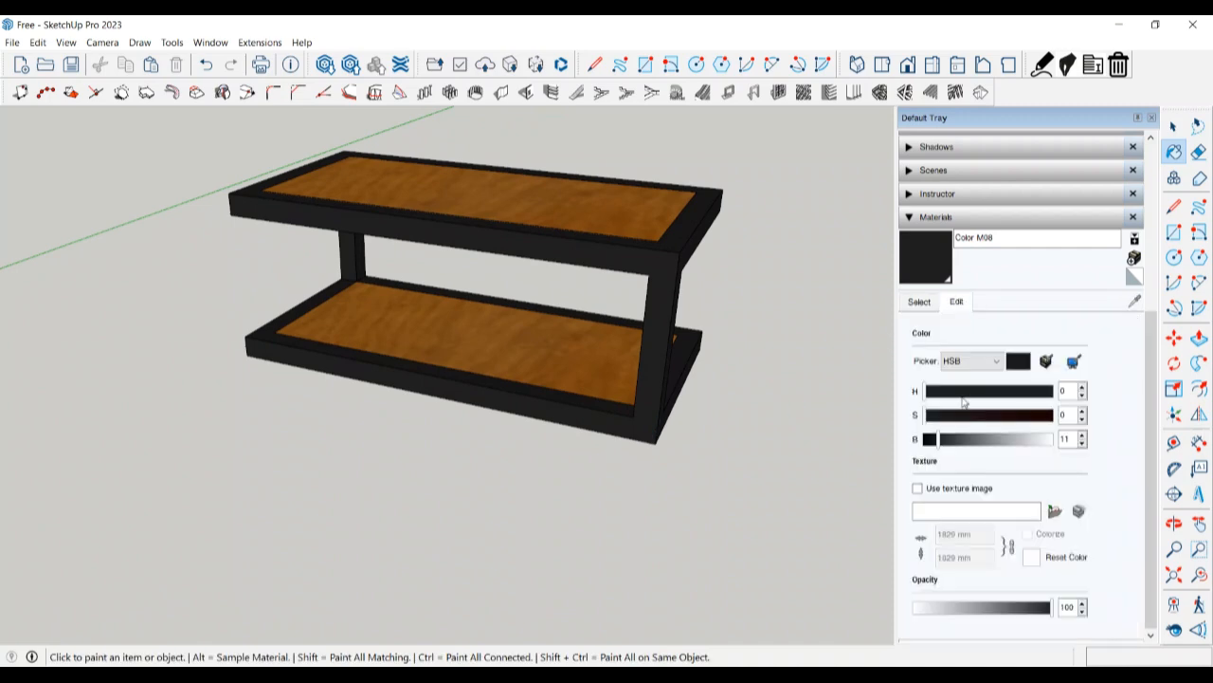
left_click_drag(939, 441, 972, 443)
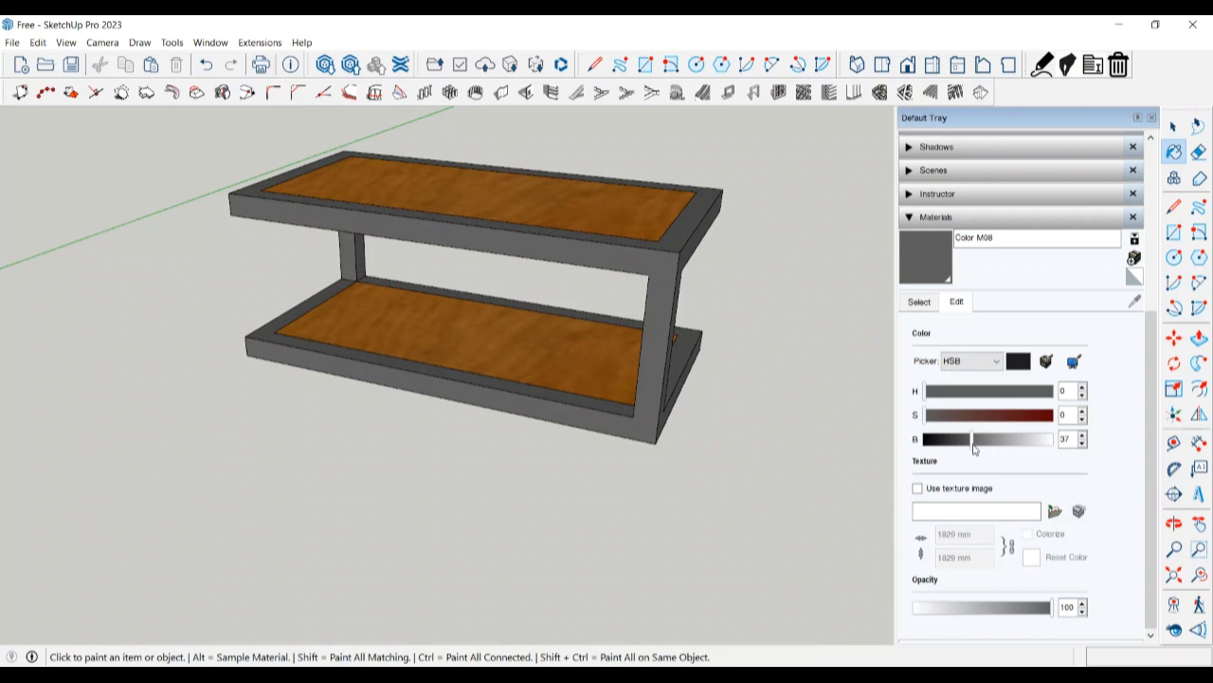
left_click_drag(974, 453, 987, 450)
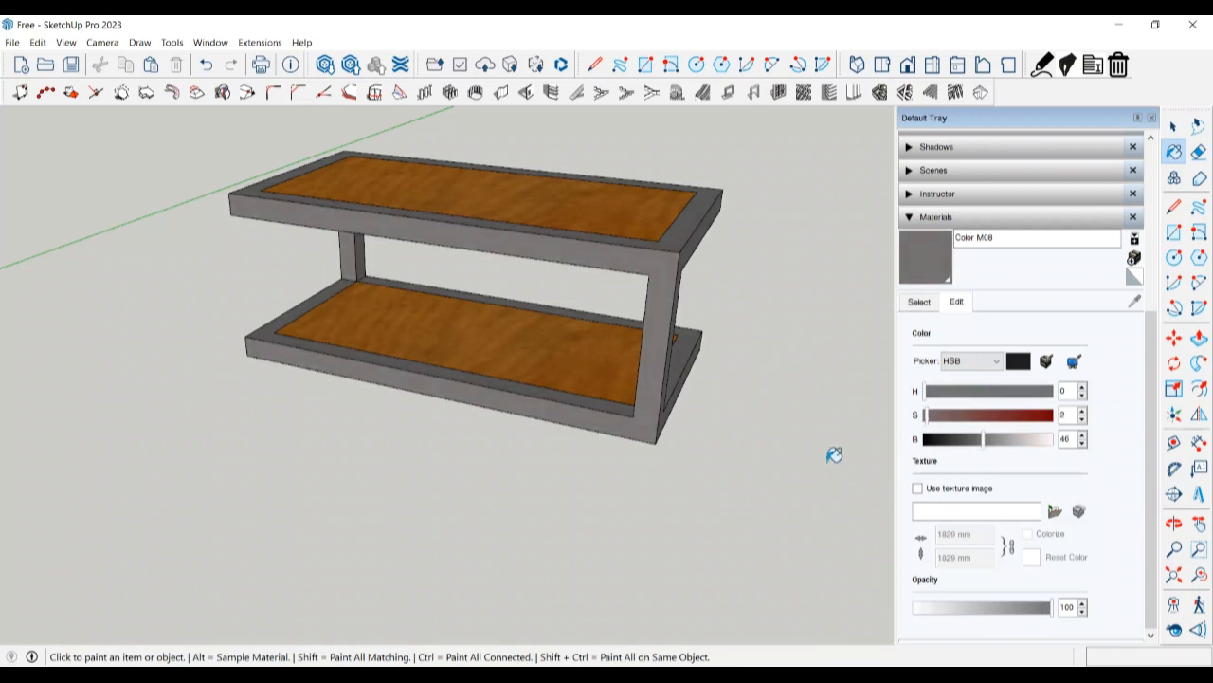
left_click(1153, 119)
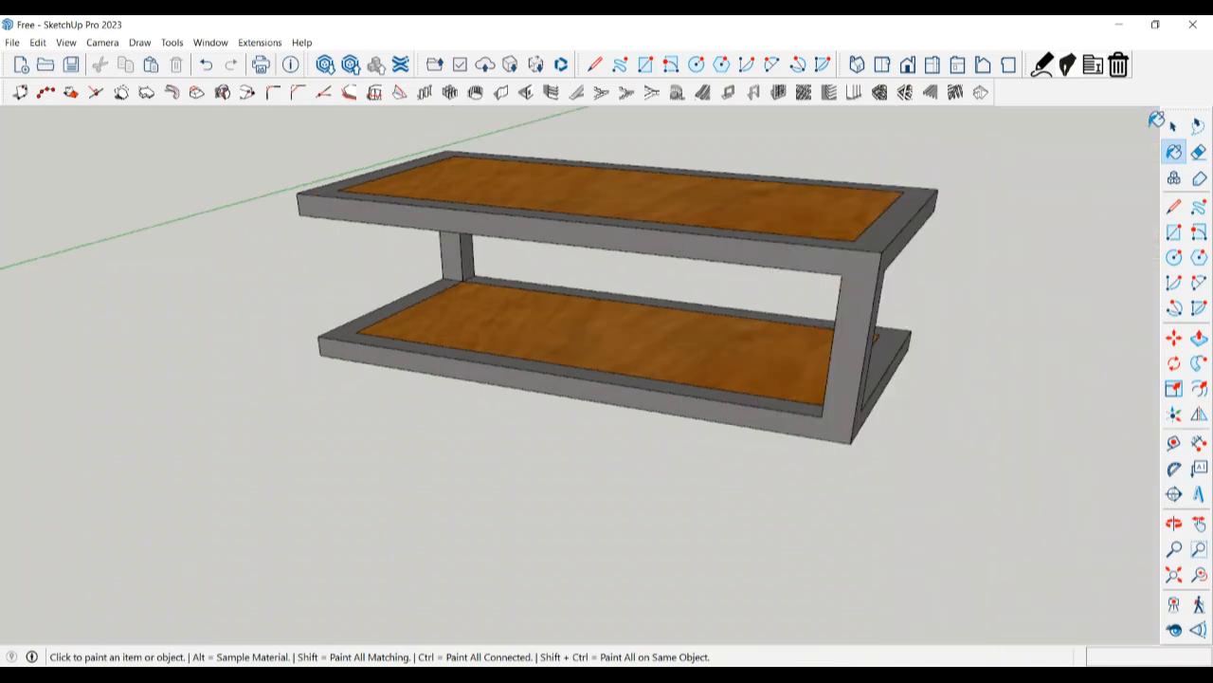
mouse_move(870, 434)
middle_mouse_down()
mouse_move(885, 428)
mouse_move(831, 493)
mouse_move(868, 446)
middle_mouse_up()
key("space")
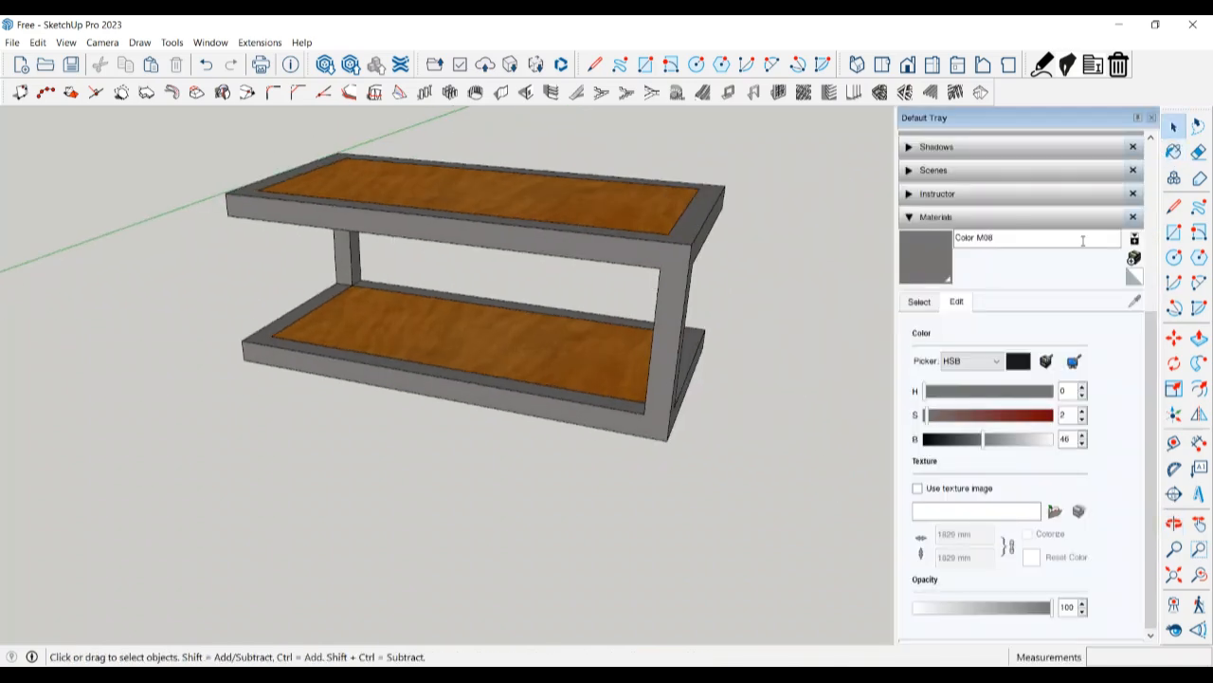
left_click(1152, 120)
Inspect the table's recoloured frame and wood slabs from different angles and distances.
middle_click_drag(756, 471, 543, 476)
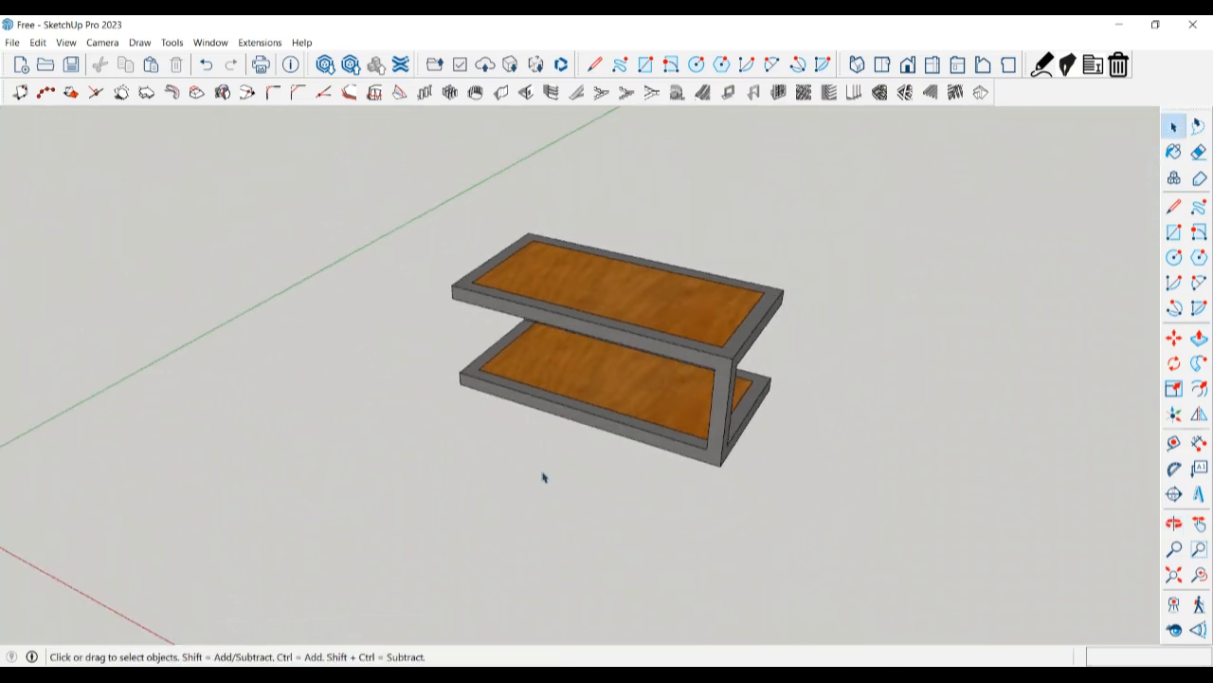
mouse_move(702, 457)
middle_mouse_down()
mouse_move(772, 385)
mouse_move(737, 379)
mouse_move(685, 411)
mouse_move(778, 392)
mouse_move(686, 395)
mouse_move(638, 380)
mouse_move(546, 428)
mouse_move(610, 460)
mouse_move(655, 464)
mouse_move(926, 325)
mouse_move(924, 503)
mouse_move(866, 512)
middle_mouse_up()
scroll(775, 380, "down", 3)
scroll(776, 381, "up", 1)
scroll(792, 389, "down", 2)
scroll(924, 502, "down", 3)
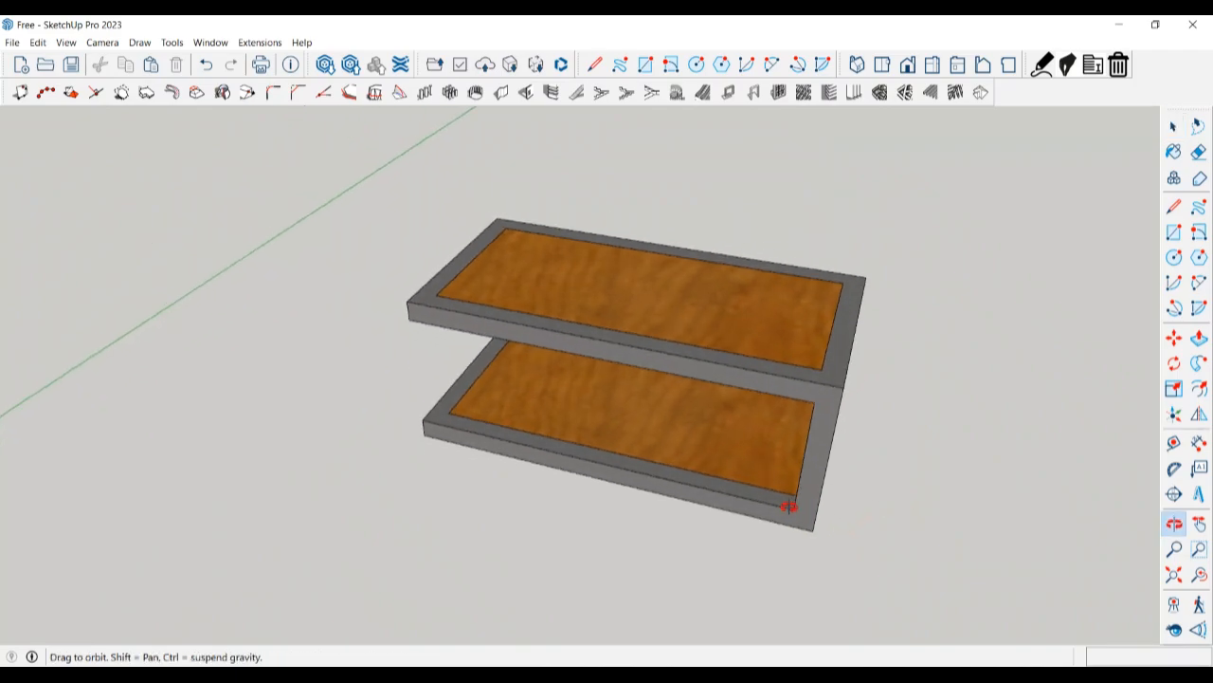